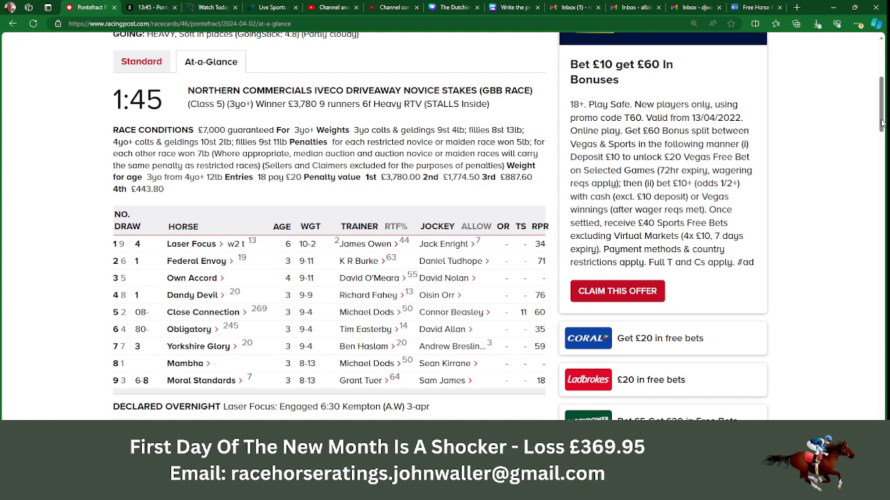
View Own Accord's horse profile on the Racing Post Pontefract card, then close it
left_click_drag(882, 123, 883, 112)
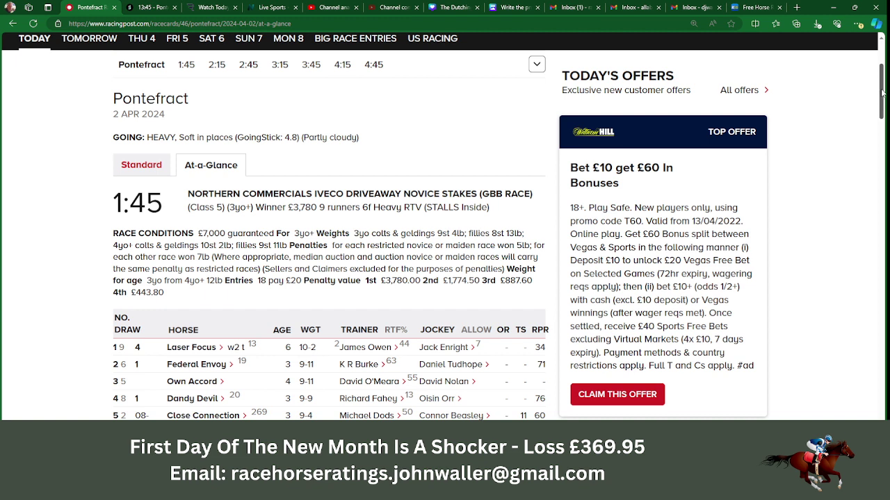
left_click_drag(882, 93, 883, 106)
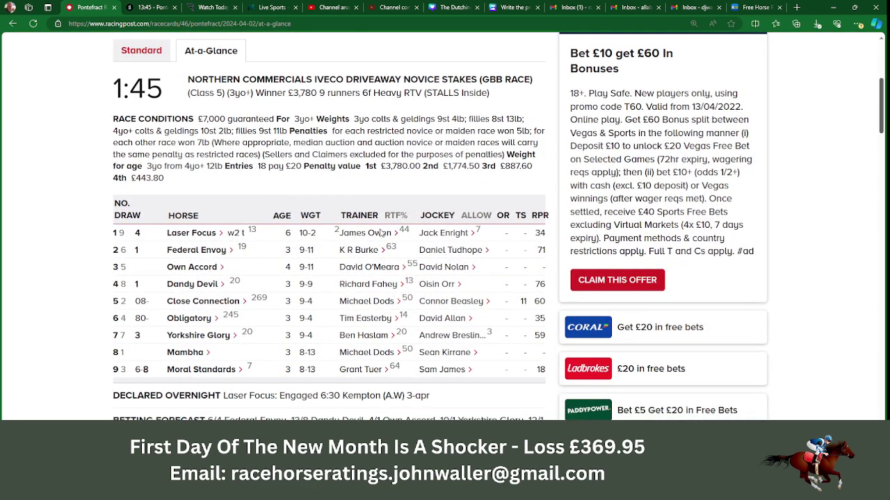
left_click(191, 267)
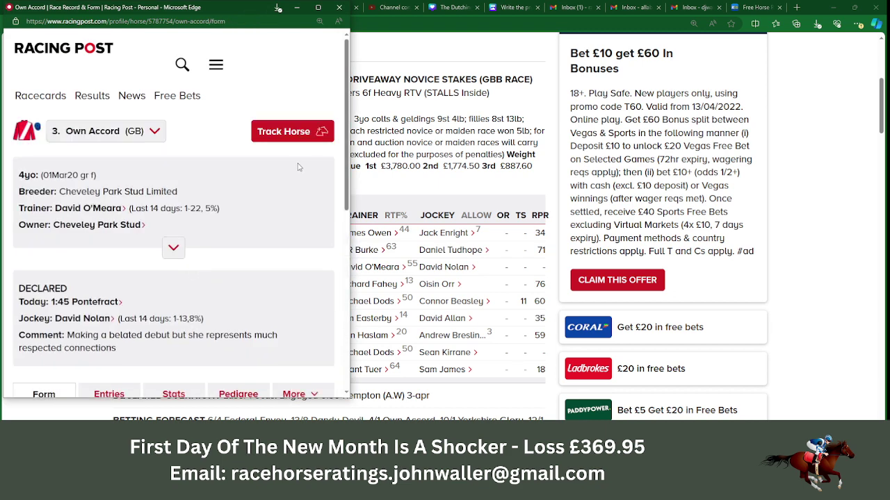
left_click_drag(346, 84, 341, 114)
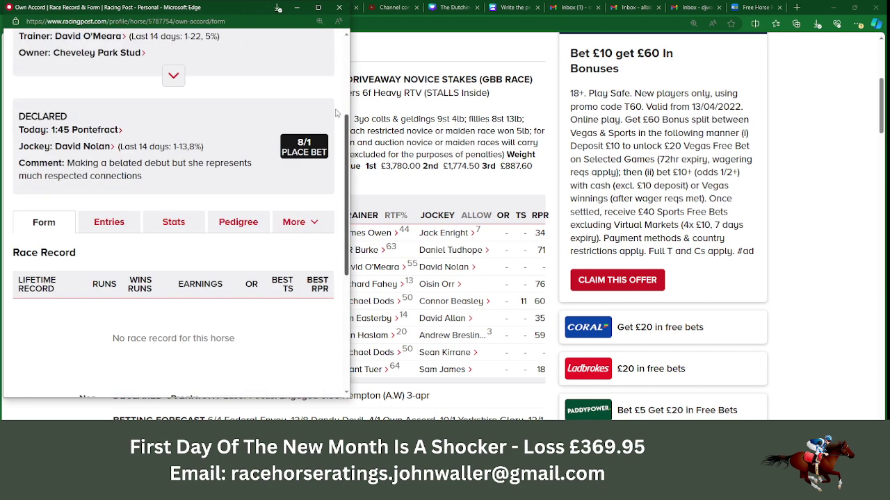
left_click(338, 8)
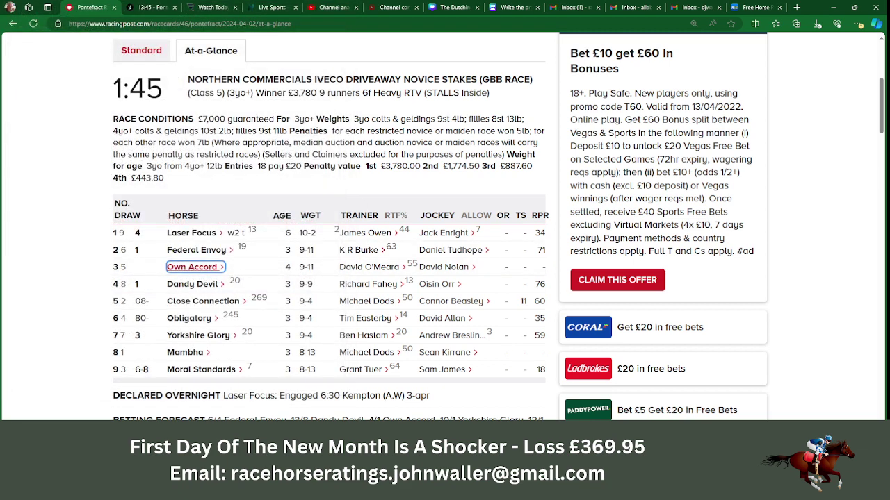
Scroll the Racing Post card down to the 2:15 race with non-runner Clan Chieftain
key("alt+Tab")
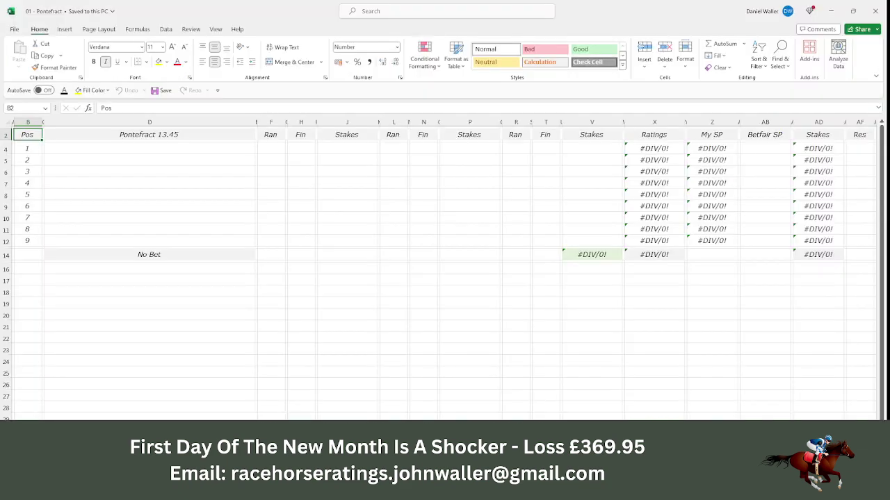
key("alt+Tab")
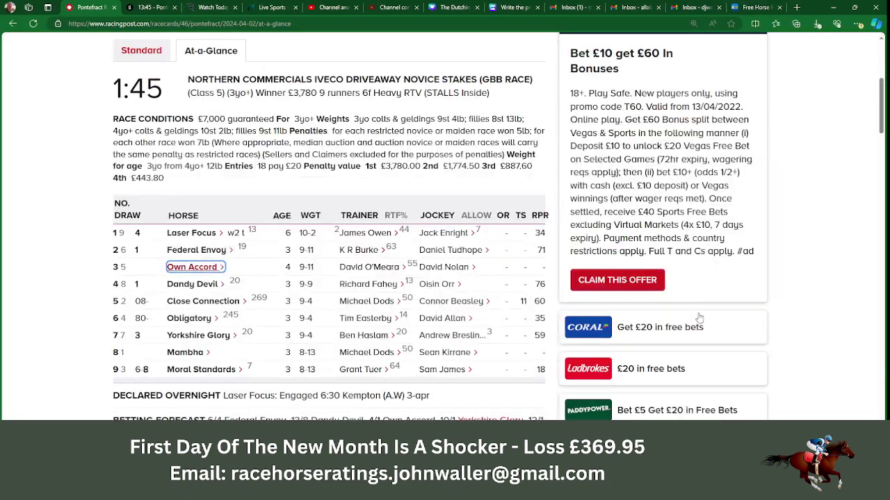
scroll(330, 243, "down", 4)
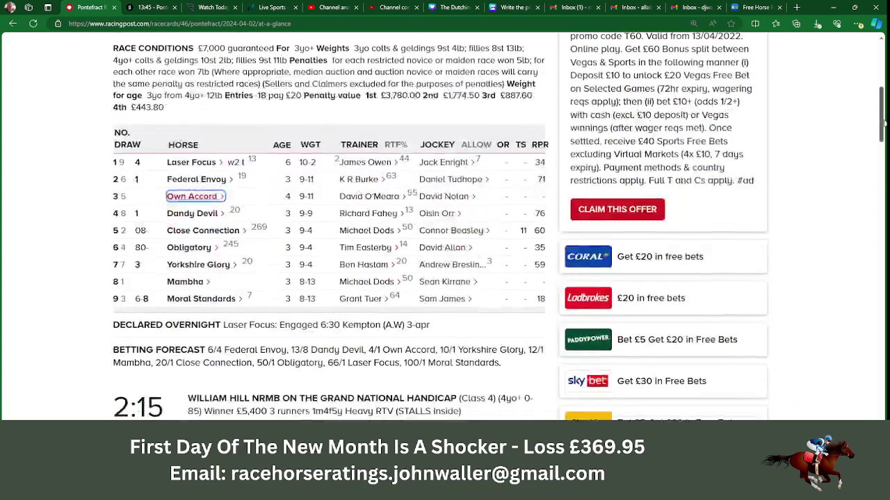
scroll(440, 227, "down", 1)
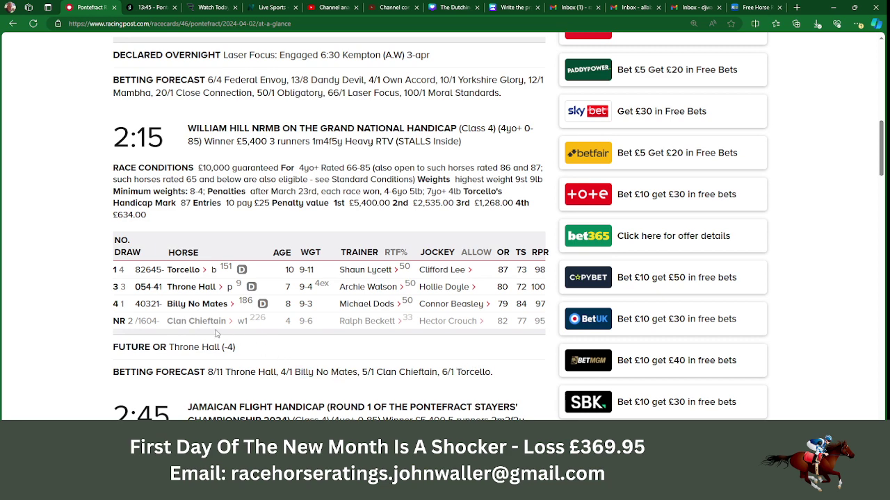
Delete non-runner Clan Chieftain's row from the Pontefract 14.15 sheet
key("alt+Tab")
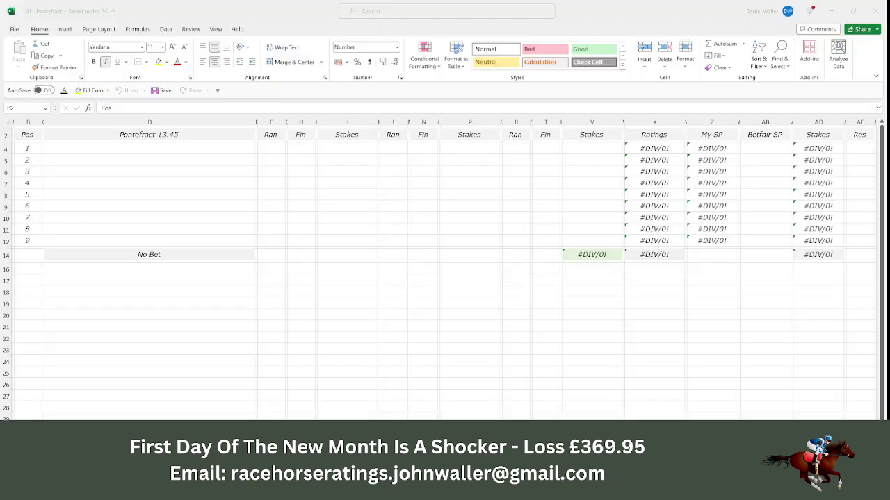
key("ctrl+Page_Down")
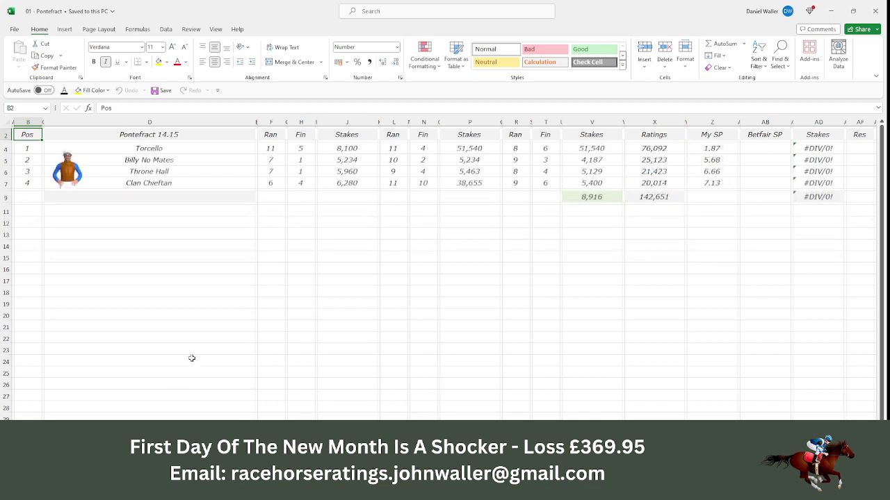
left_click(3, 183)
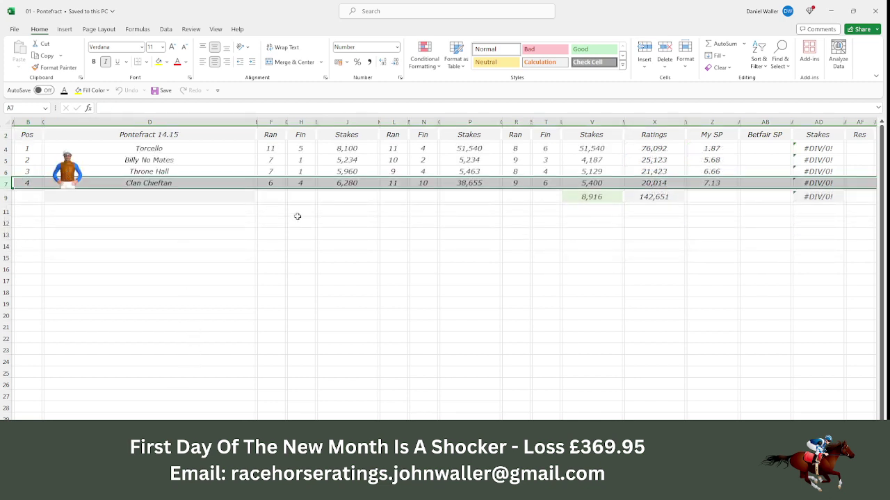
left_click(664, 49)
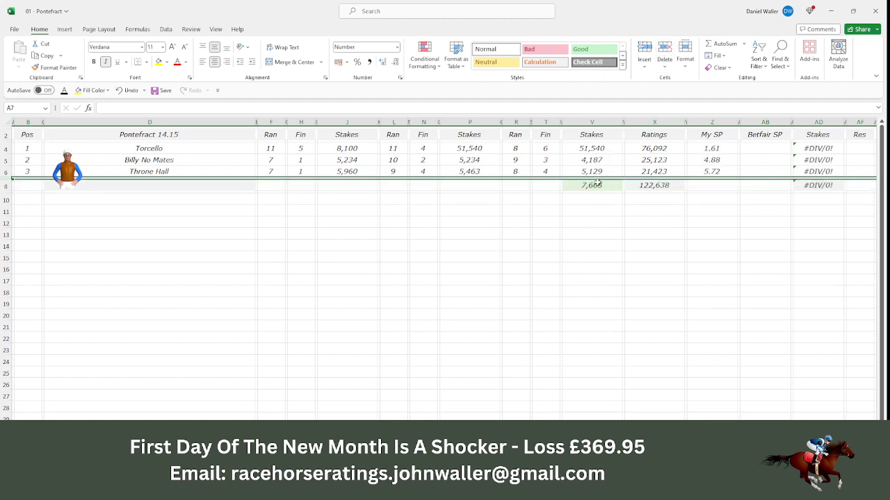
Change V8's stakes average formula to divide by 3 instead of 4, and save the workbook
left_click(597, 183)
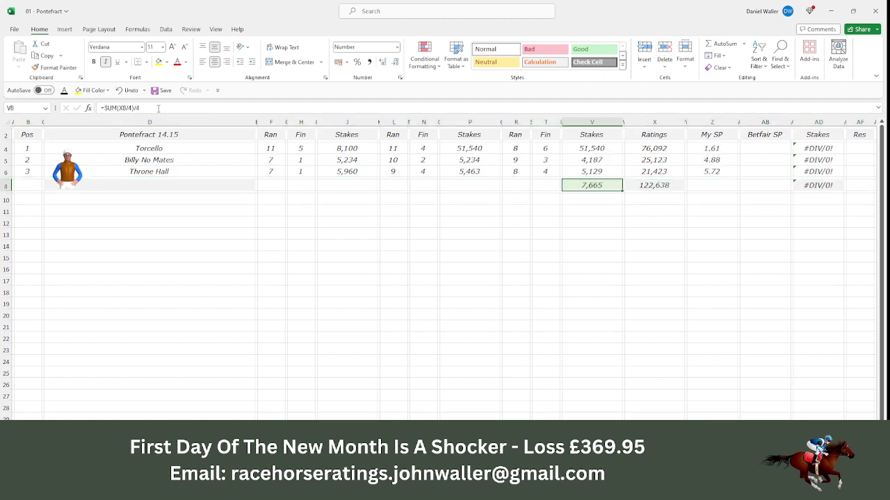
left_click(158, 109)
key("BackSpace")
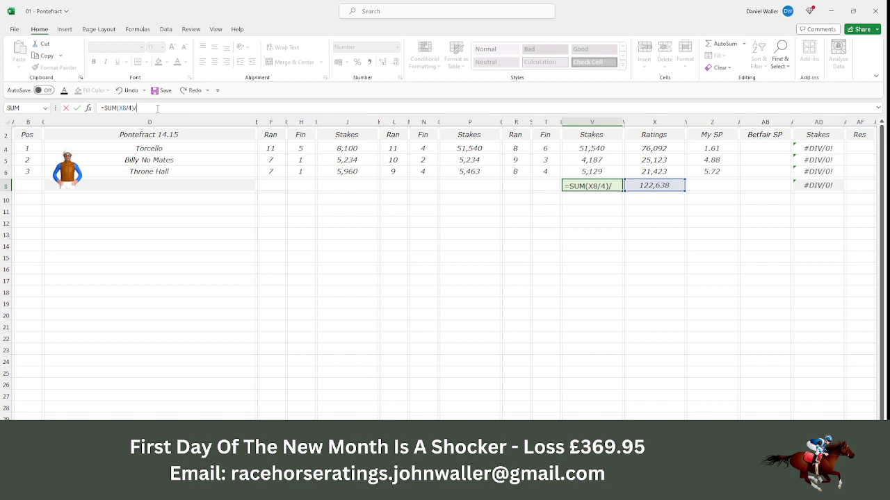
type("3")
key("Return")
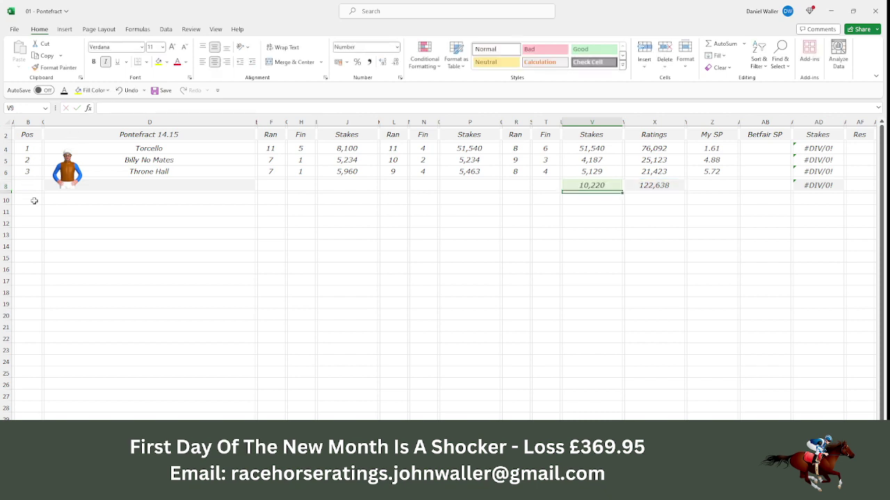
left_click(23, 133)
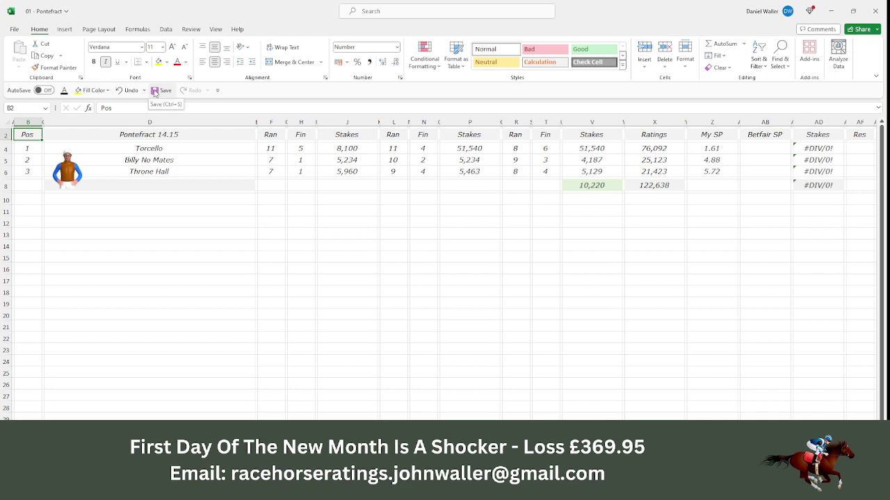
left_click(155, 91)
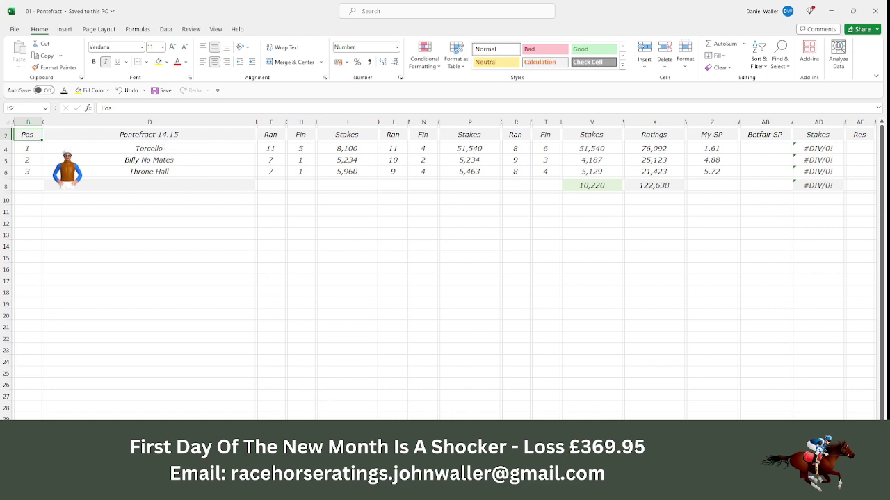
key("alt+Tab")
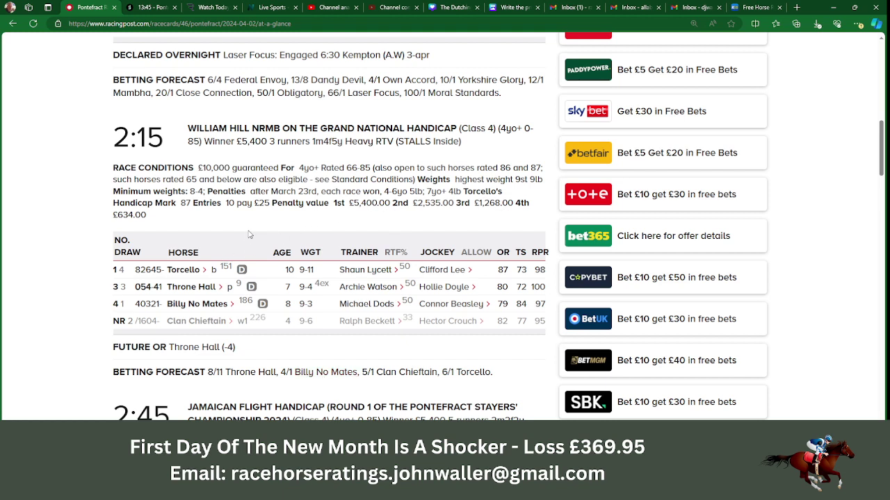
Switch to the Smarkets 13:45 Pontefract tab and scroll through its To Win market
left_click(152, 9)
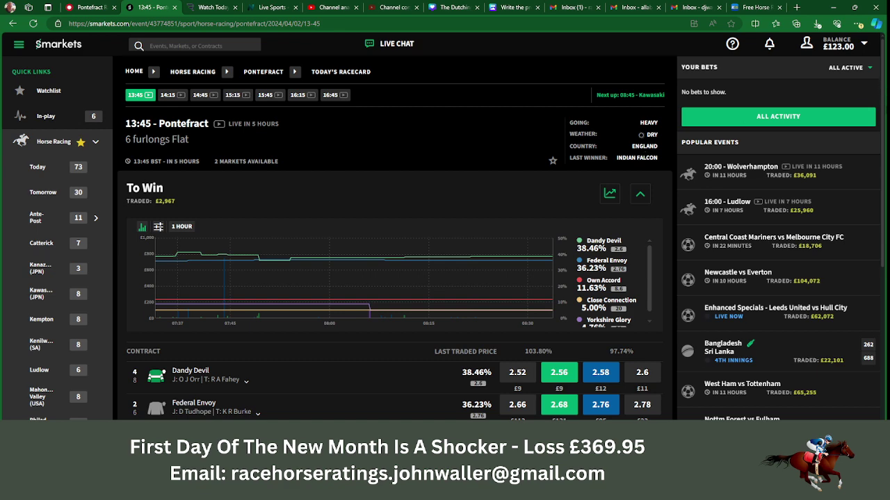
scroll(394, 236, "down", 2)
scroll(395, 237, "up", 1)
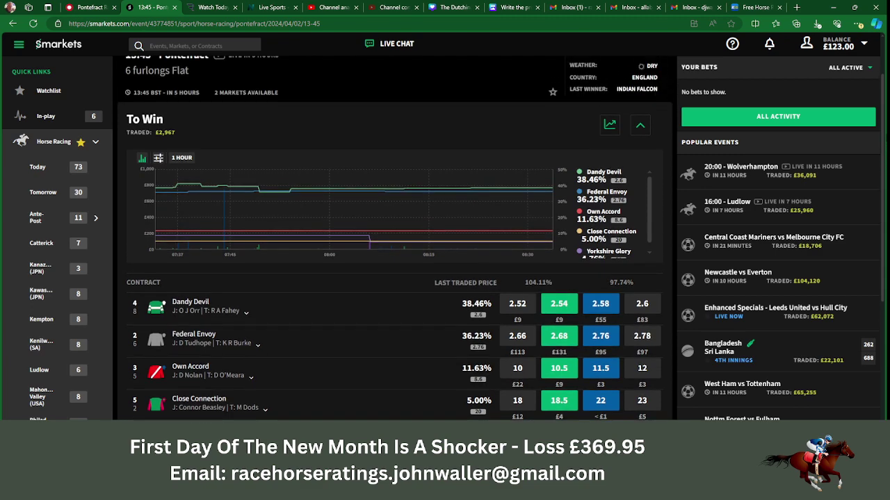
scroll(511, 122, "up", 1)
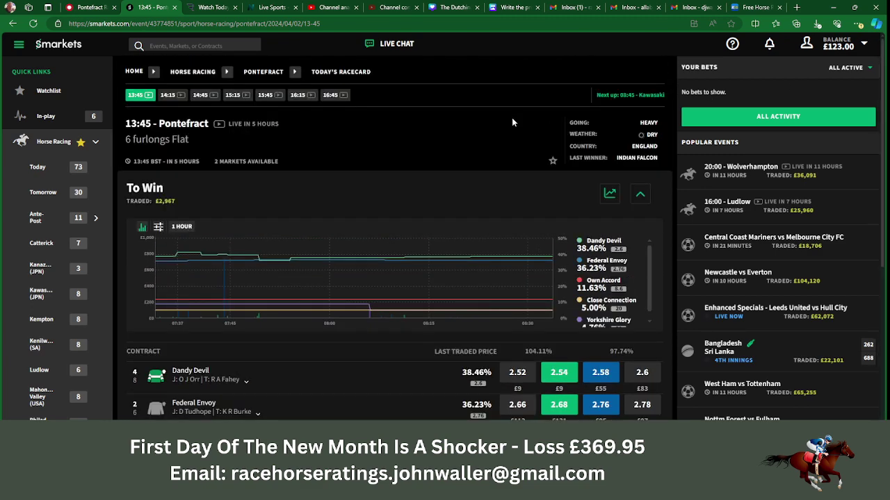
Open the Smarkets 14:15 Pontefract market and scroll down to the runner prices
left_click(170, 95)
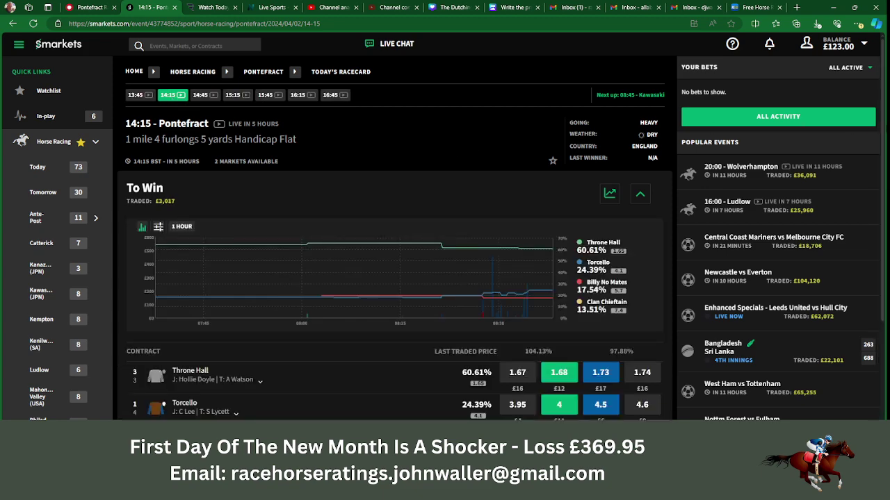
scroll(395, 236, "down", 2)
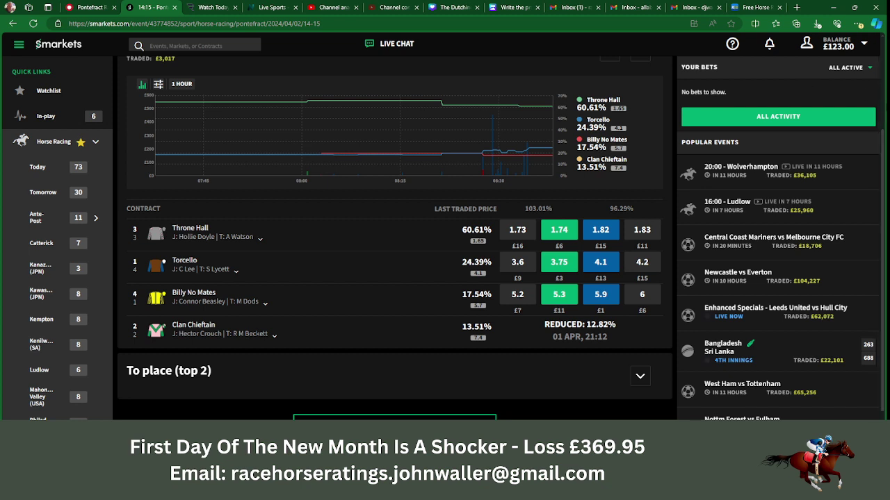
Check the 14:15 prices (Throne Hall 60.61%, Torcello 24.39%) and return to the Excel 14.15 sheet
scroll(394, 236, "up", 1)
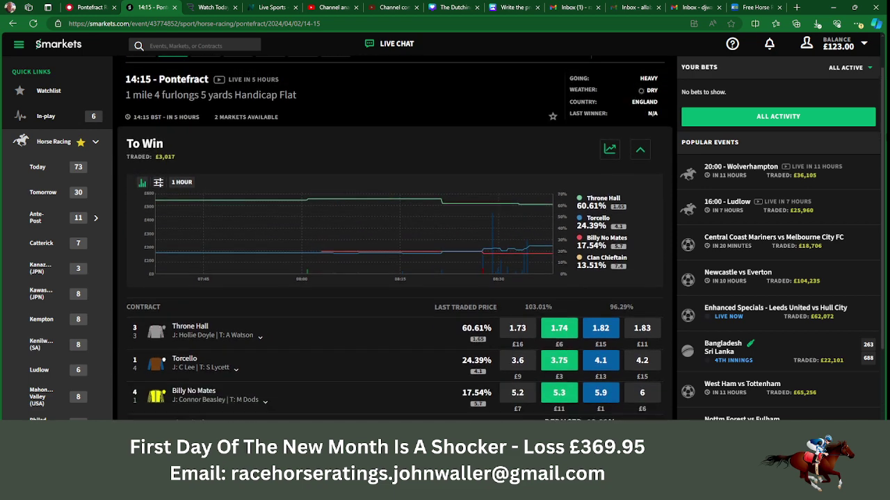
scroll(395, 236, "down", 1)
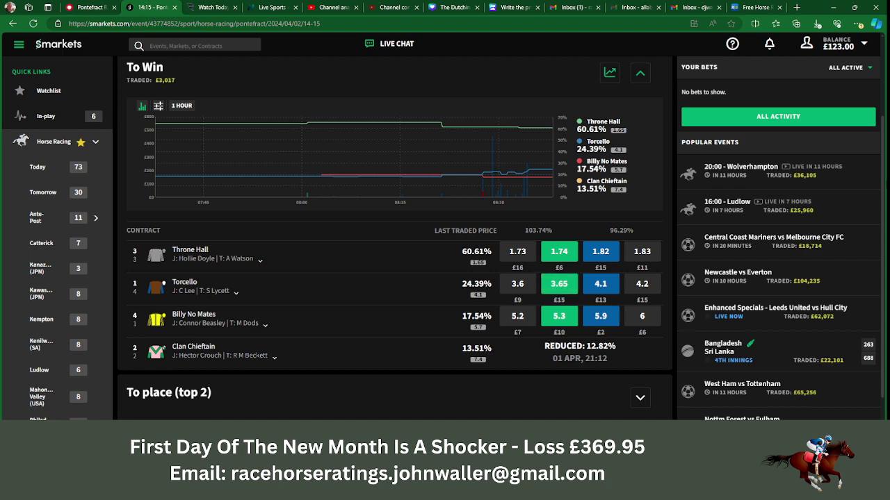
scroll(395, 236, "down", 1)
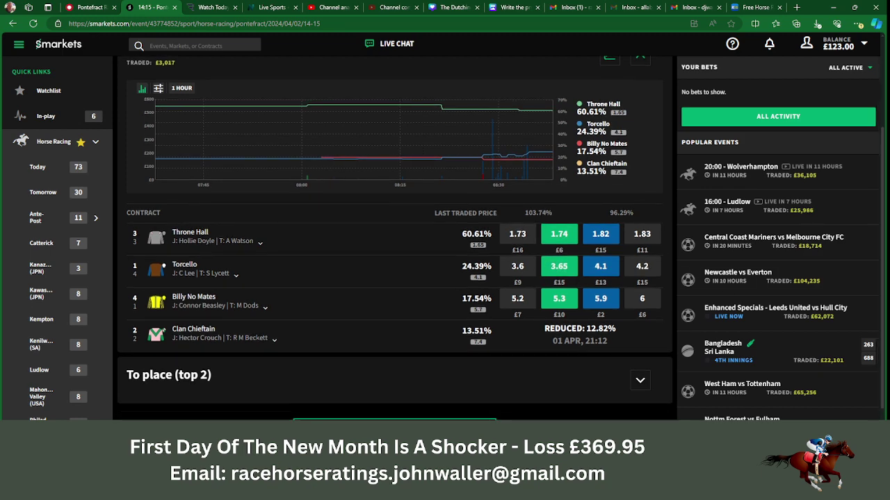
key("alt+Tab")
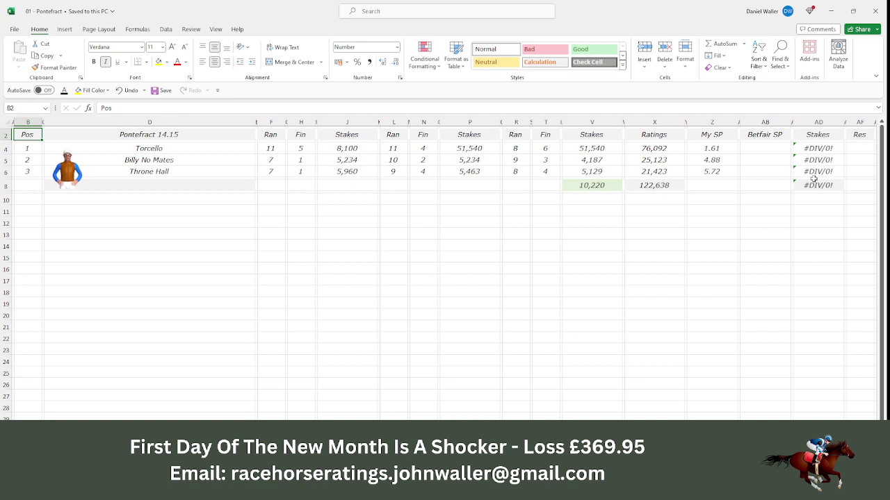
Enter Torcello's Betfair SP of 3.70 in AB4
left_click(768, 151)
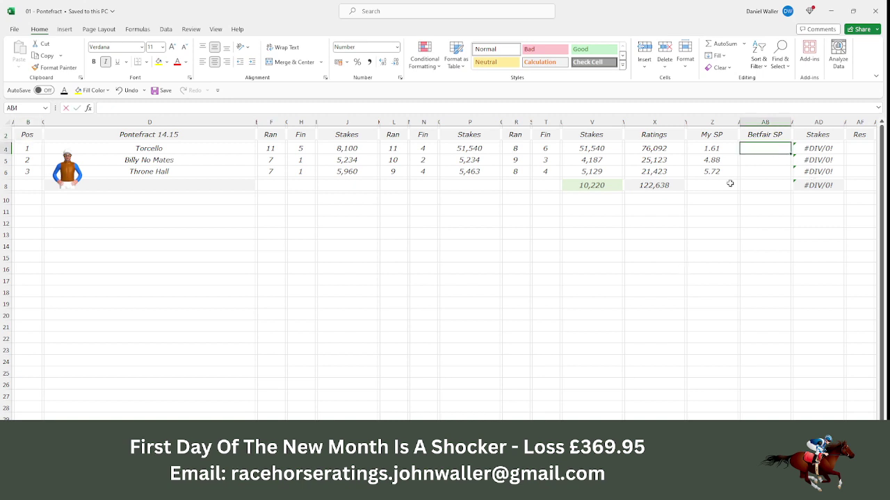
type("3.7")
key("ctrl+Return")
key("Right")
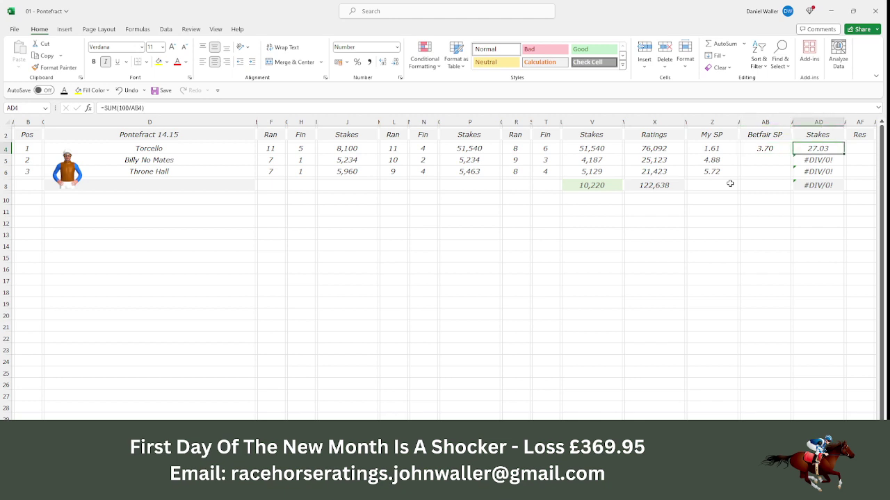
key("Down")
key("Left")
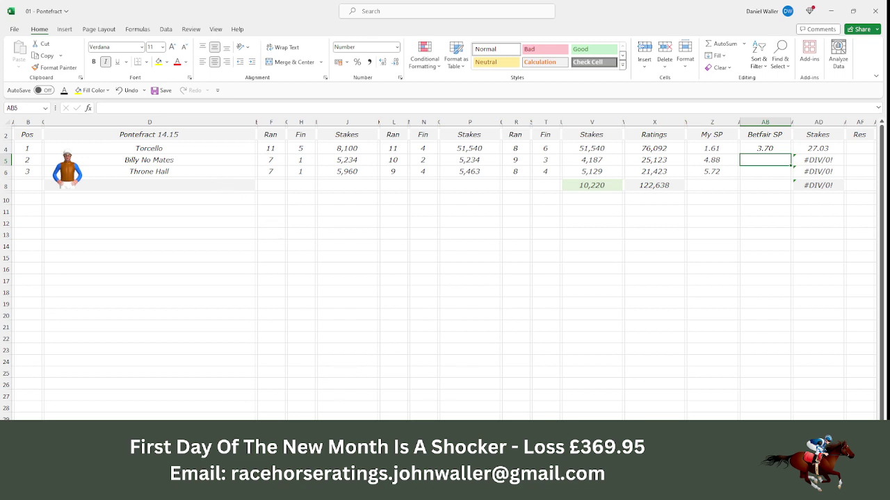
Look up and enter Billy No Mates' Betfair SP of 5.30 in AB5
key("alt+Tab")
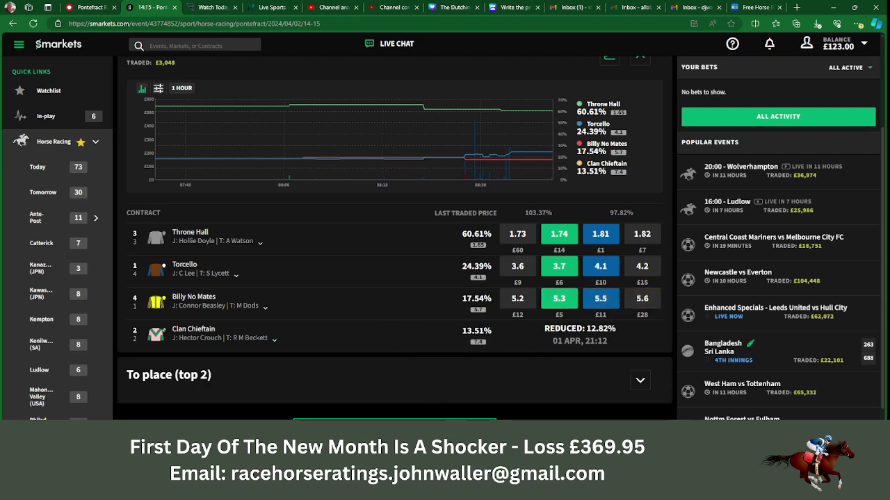
key("alt+Tab")
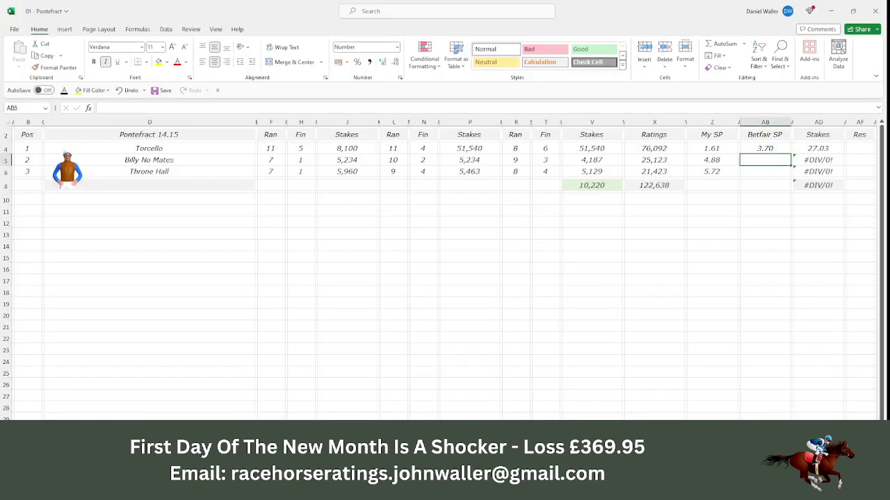
type("5.3")
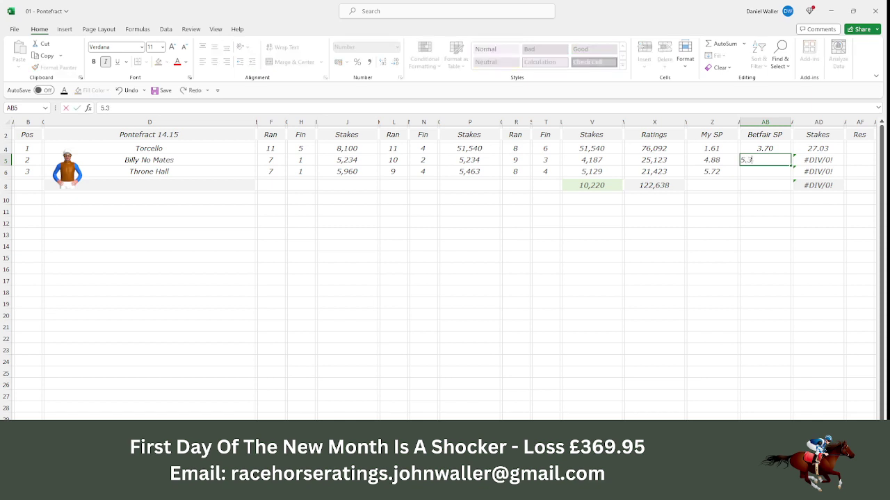
key("Return")
key("Up")
key("Right")
key("Right")
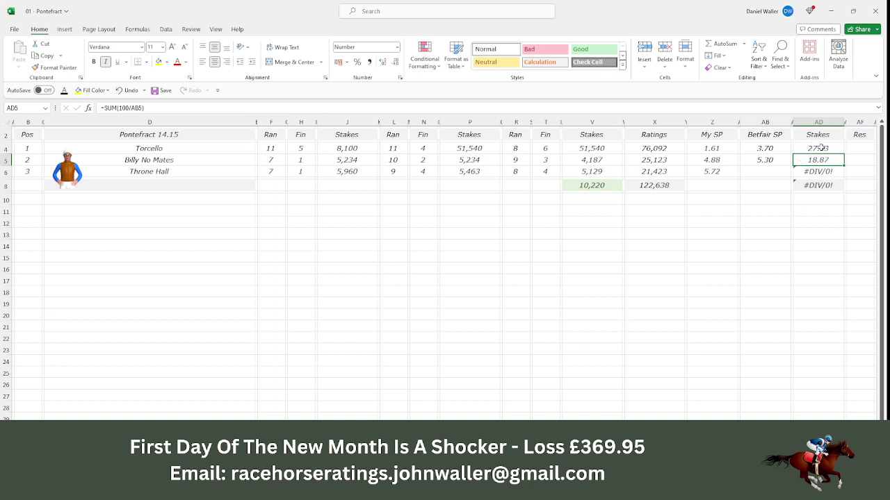
left_click_drag(821, 147, 819, 161)
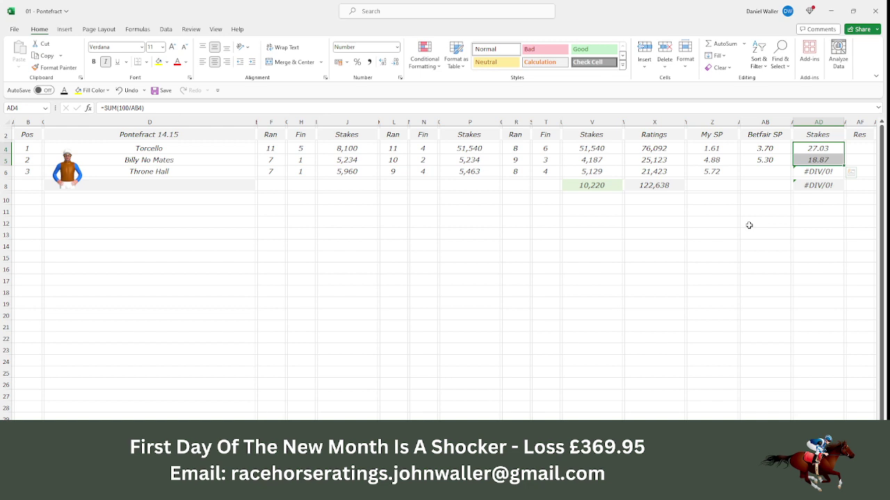
Set Throne Hall's stake to 4.11 and its Betfair SP to 1.74
left_click(811, 175)
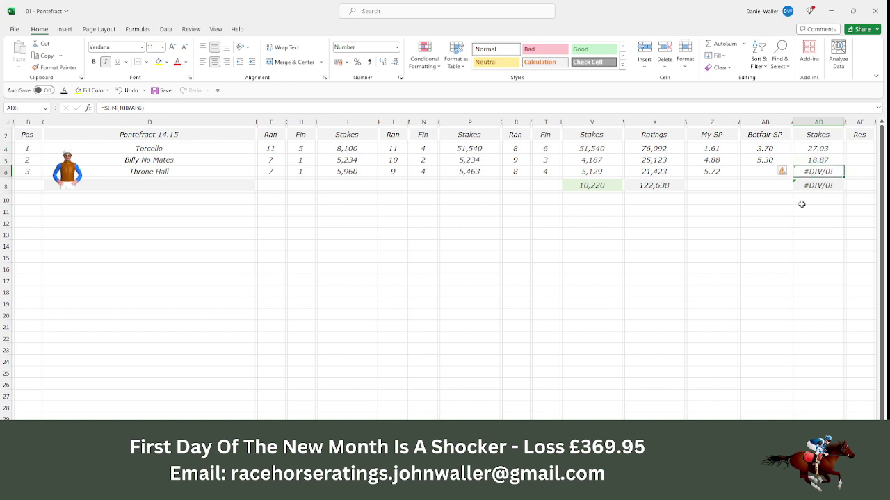
type("4.11")
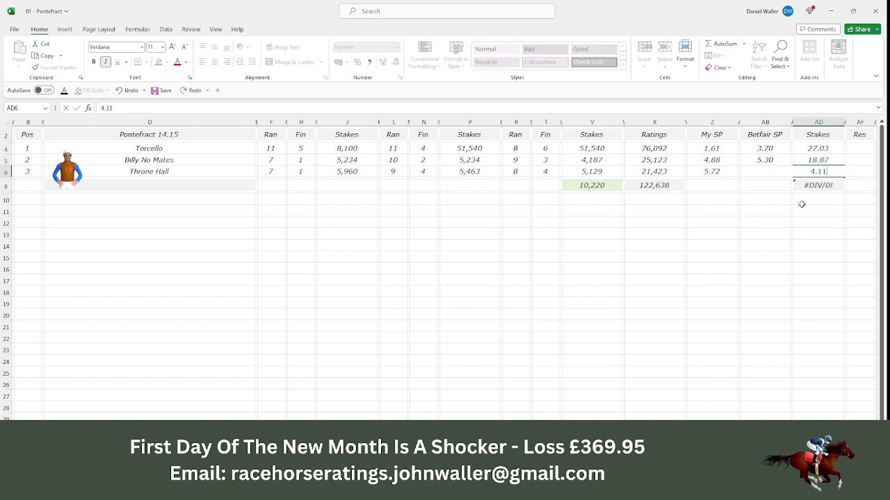
key("Left")
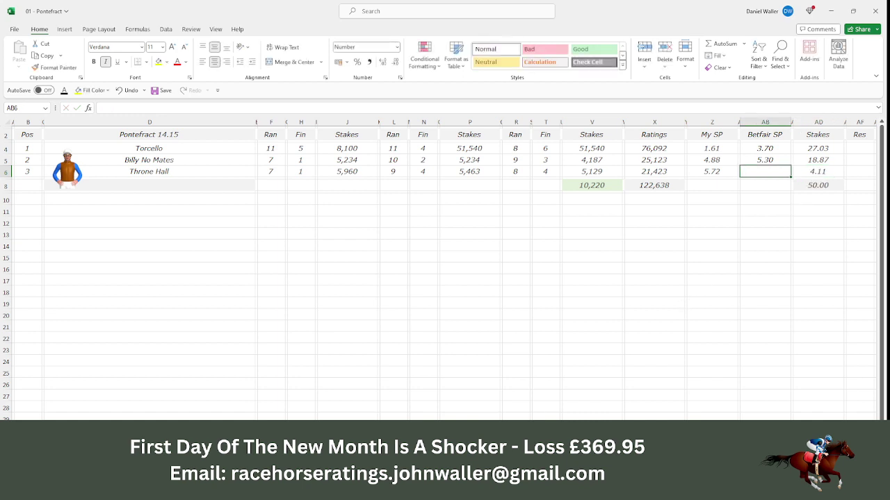
key("alt+Tab")
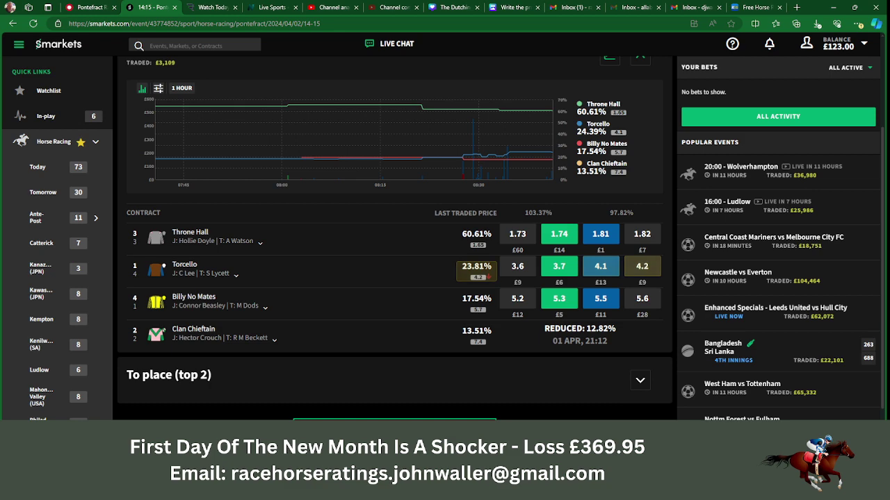
key("alt+Tab")
type("1.")
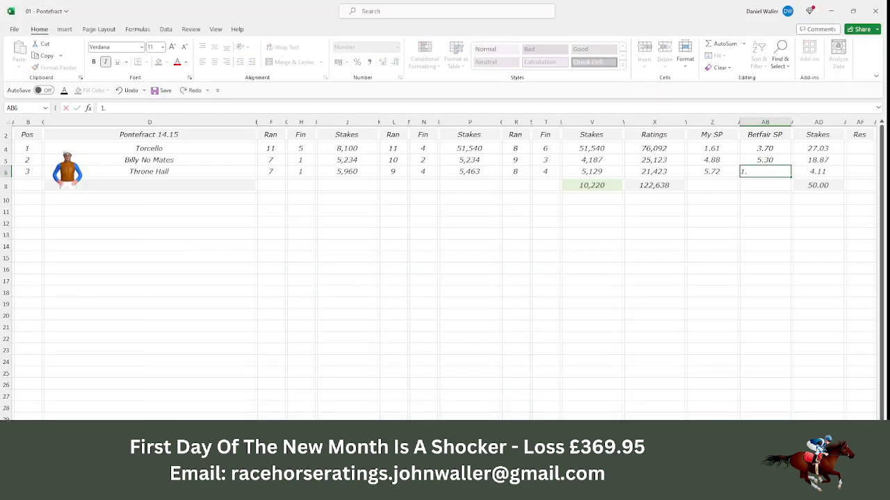
type("74")
key("Up")
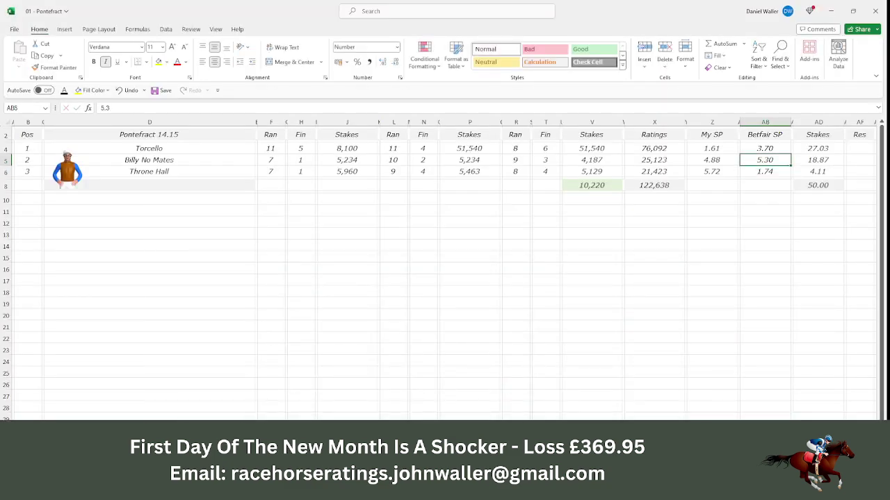
Review the 14.15 odds and stakes, then save the workbook
key("Up")
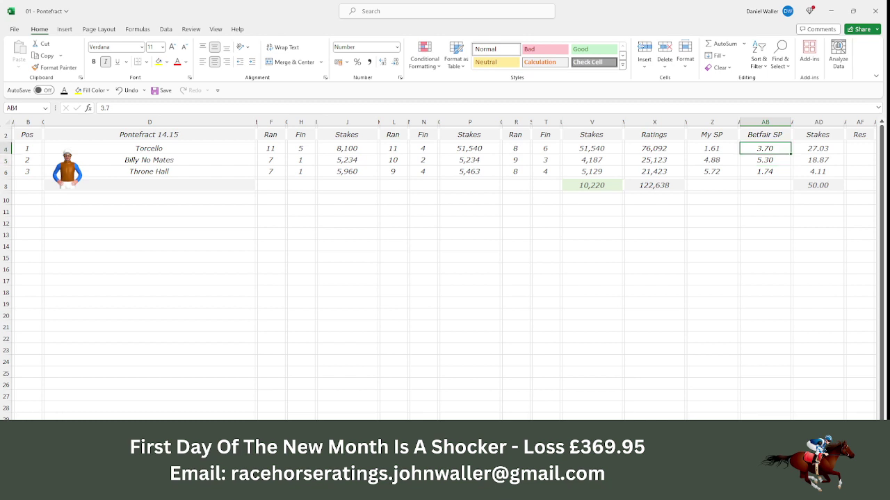
key("Down")
key("Down")
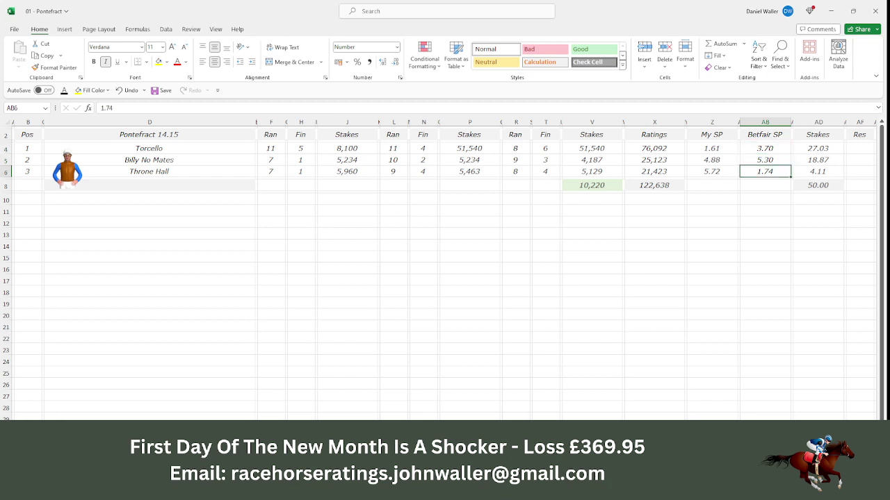
key("Right")
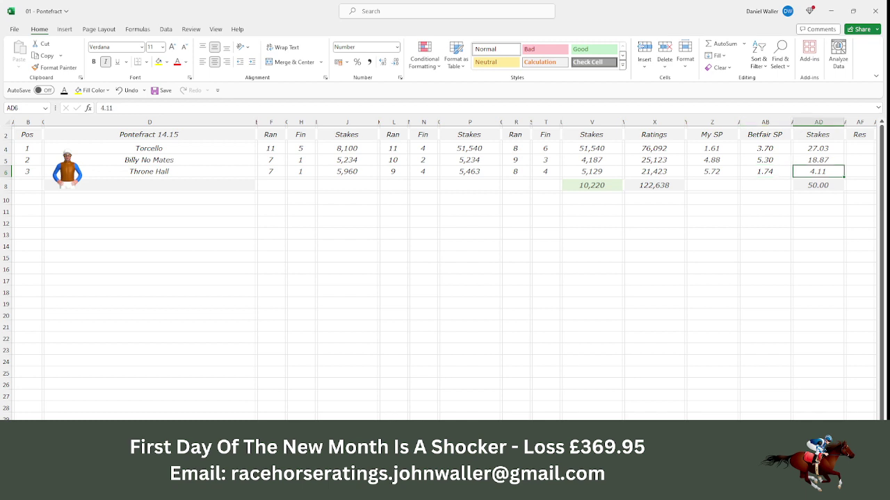
key("Left")
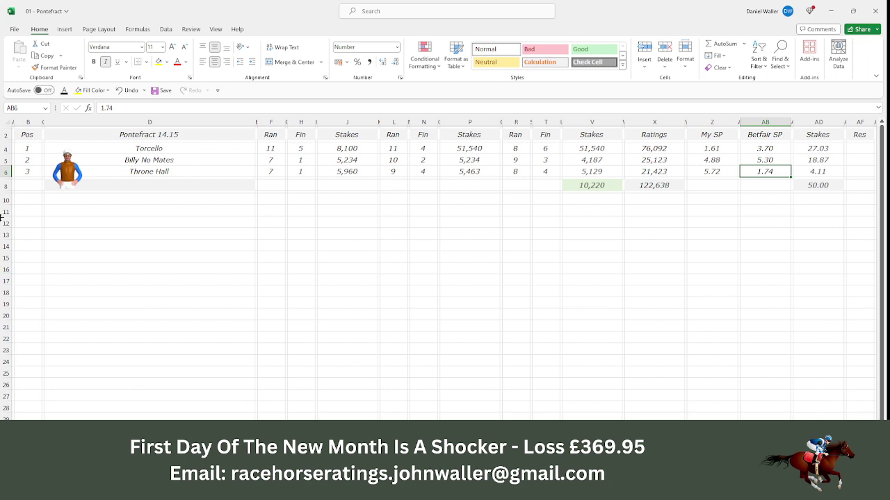
left_click(22, 136)
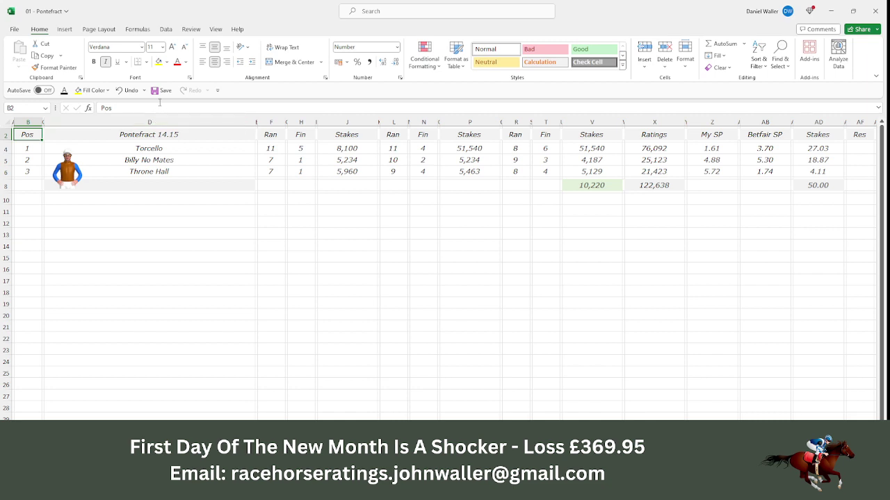
left_click(157, 91)
Move to the 14.45 sheet and review the 2:45 runners on the Racing Post card
key("ctrl+Page_Down")
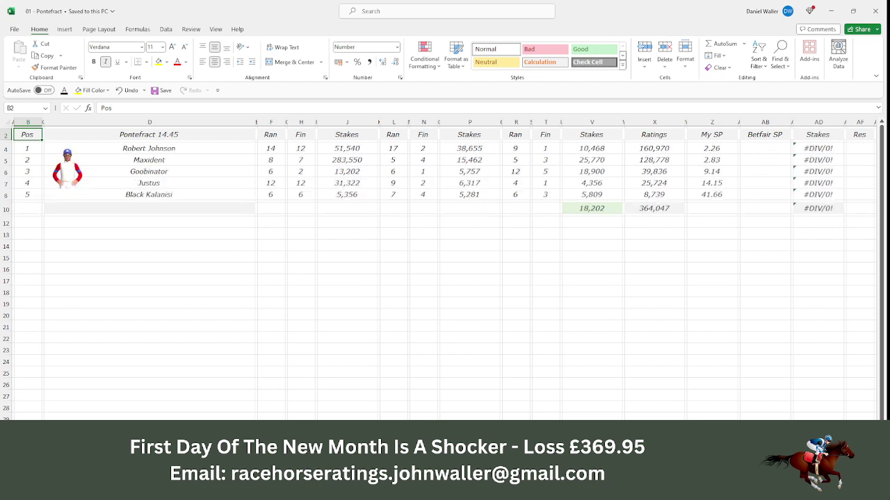
key("alt+Tab")
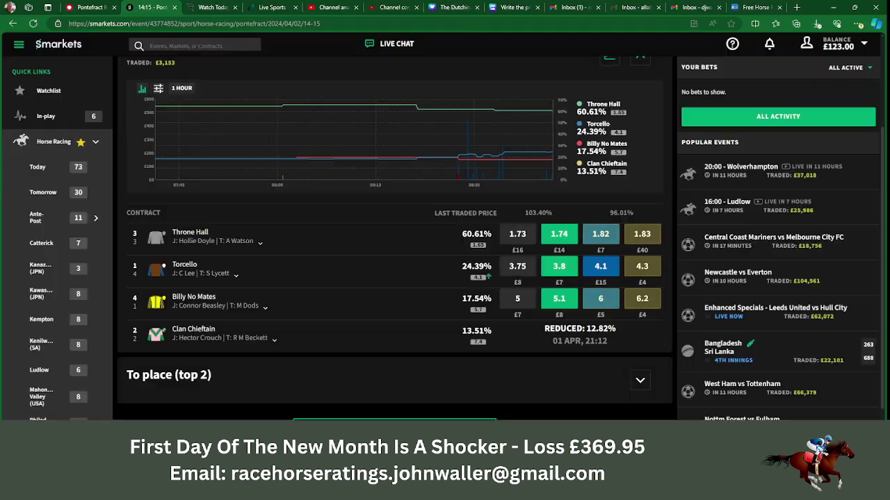
left_click(89, 9)
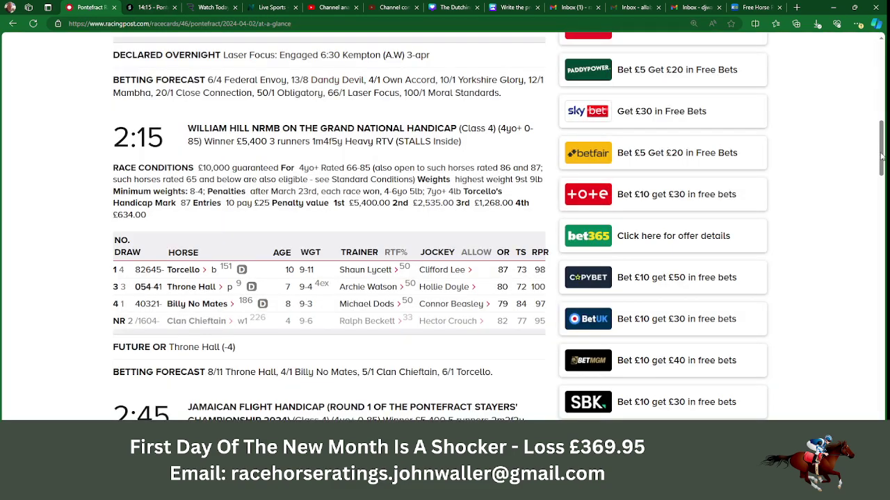
scroll(883, 157, "down", 4)
scroll(441, 226, "down", 1)
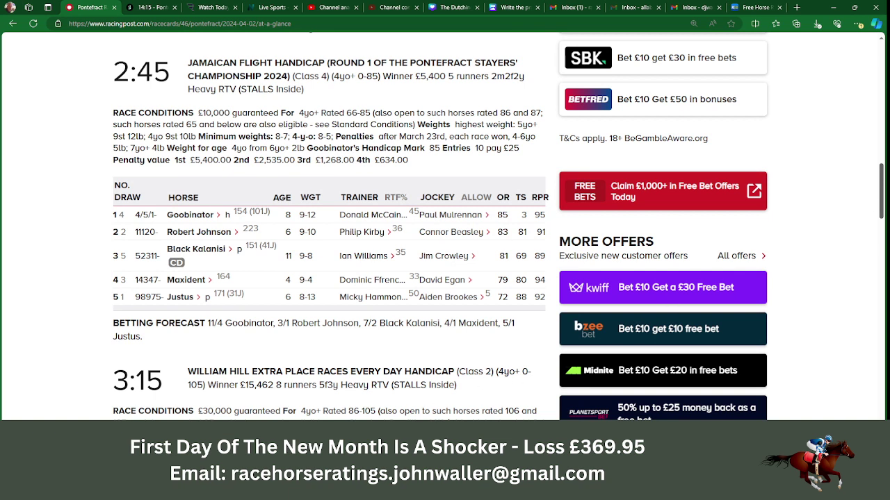
Return to the Smarkets Pontefract market page, scrolled to the top
key("alt+Tab")
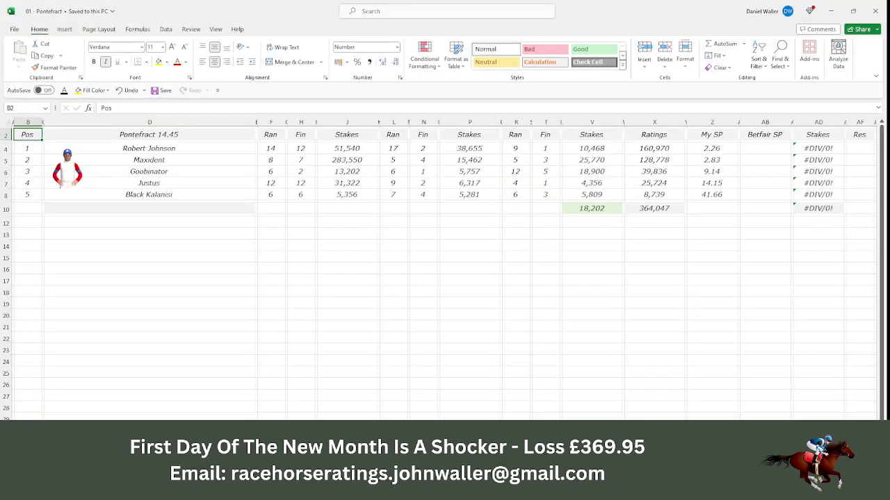
key("alt+Tab")
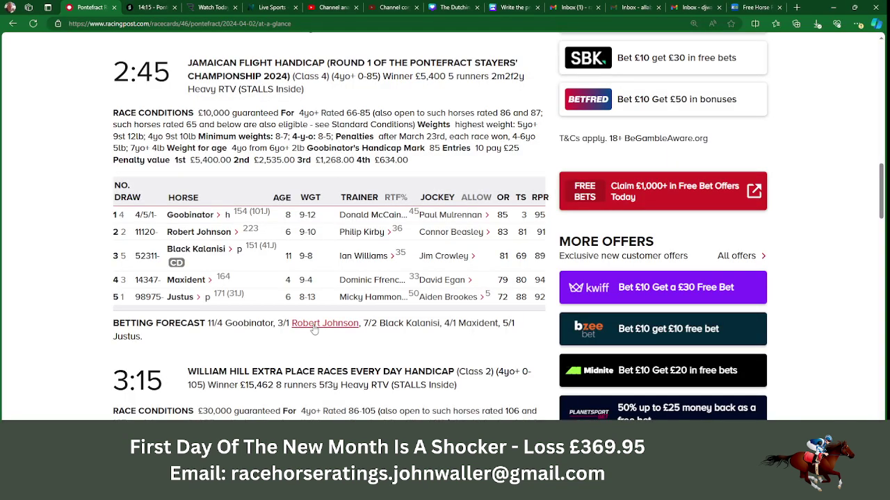
left_click(149, 7)
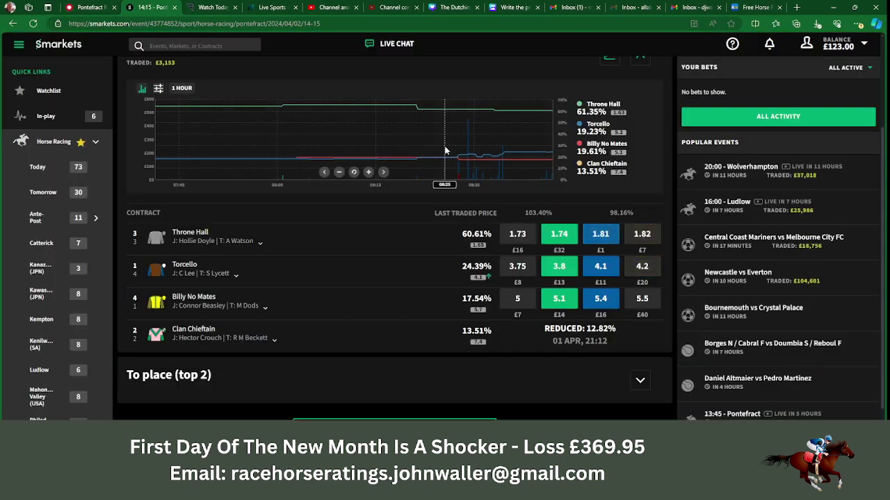
scroll(672, 86, "up", 2)
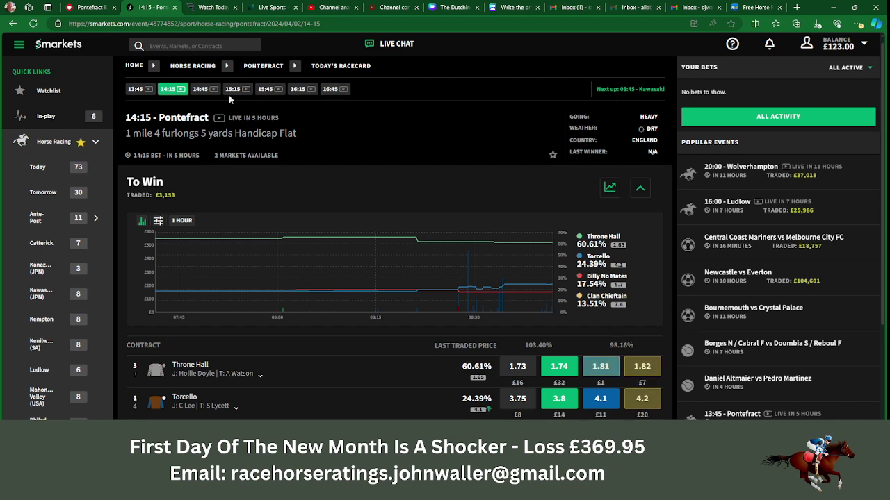
Compare the Smarkets 14:45 prices (Goobinator 27.03%, Maxident 25.00%) with the Excel 14.45 sheet
left_click(203, 90)
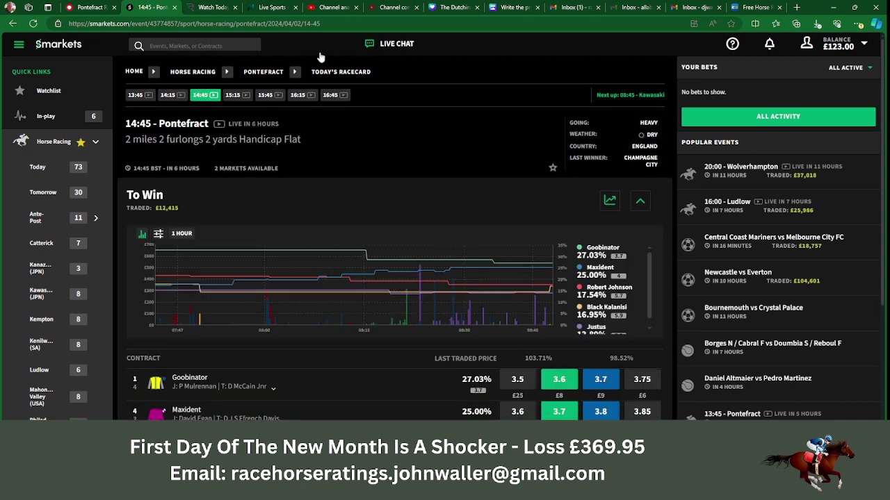
scroll(395, 237, "down", 3)
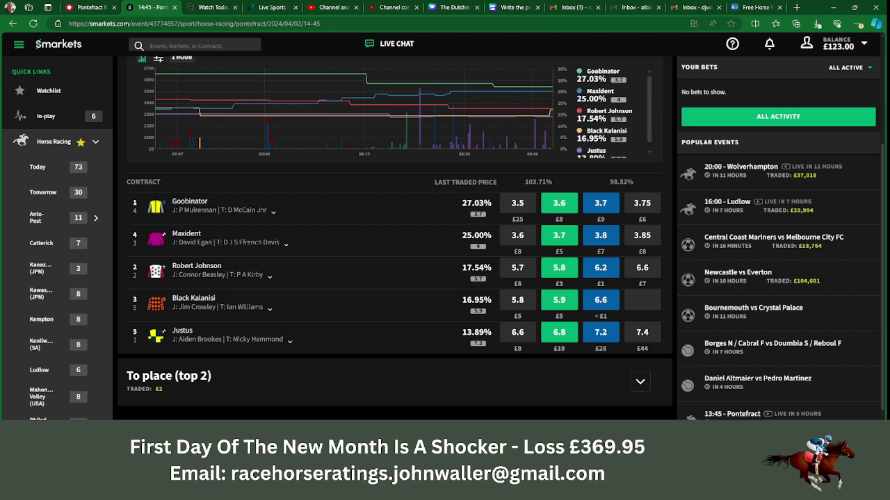
key("alt+Tab")
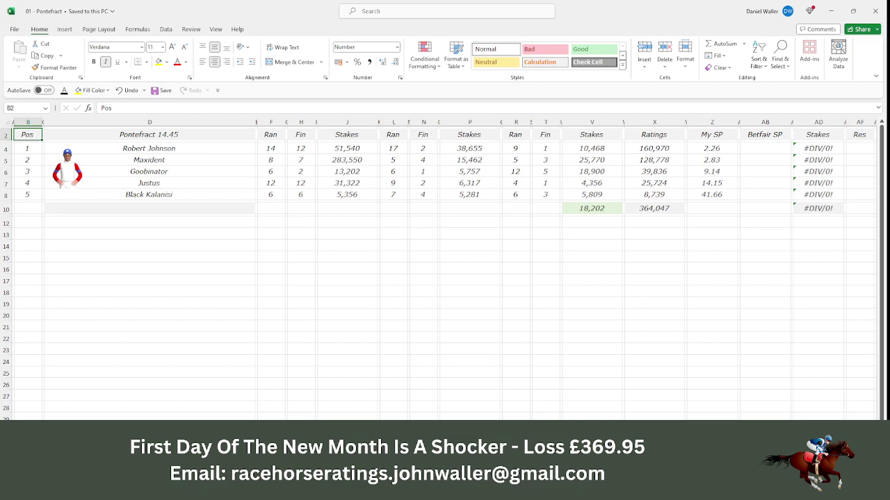
key("alt+Tab")
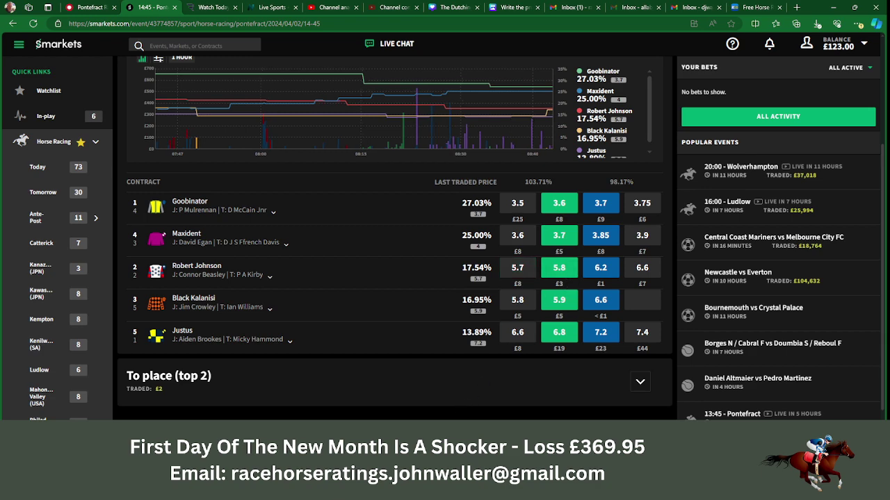
key("alt+Tab")
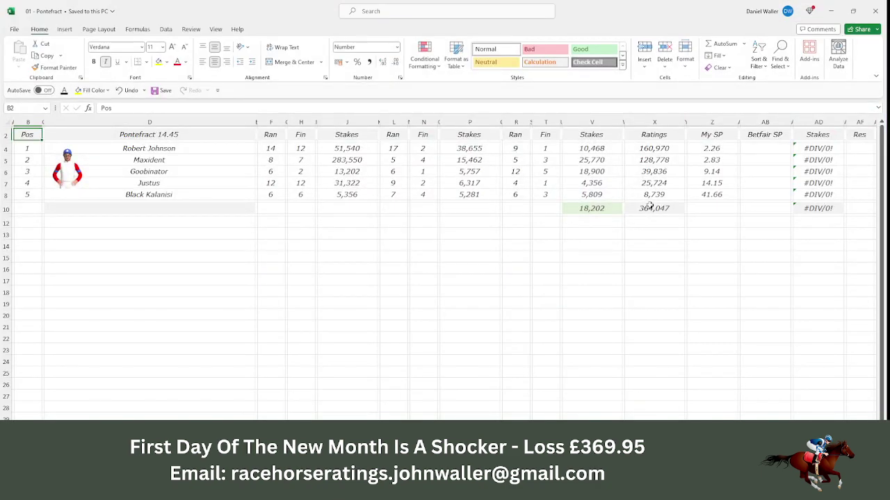
Enter Betfair SPs 5.80 for Robert Johnson and 3.70 for Maxident, then check their stakes 17.24 and 27.03
left_click(752, 149)
type("5.8")
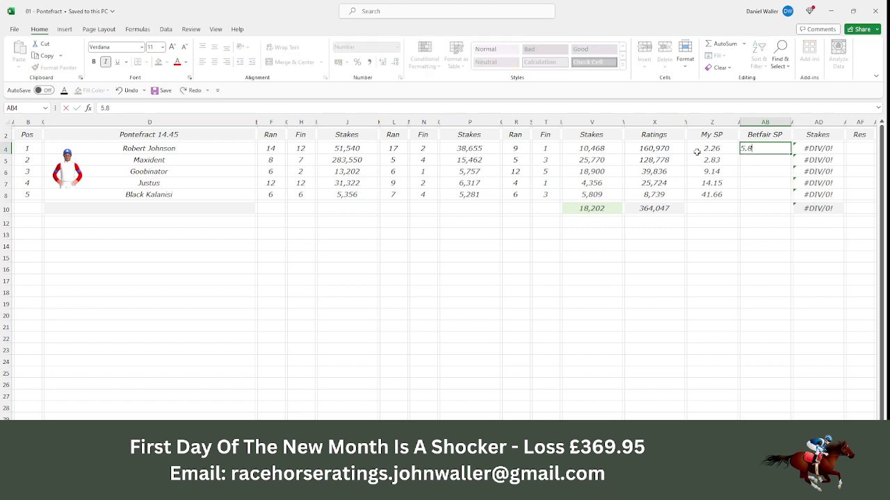
key("Return")
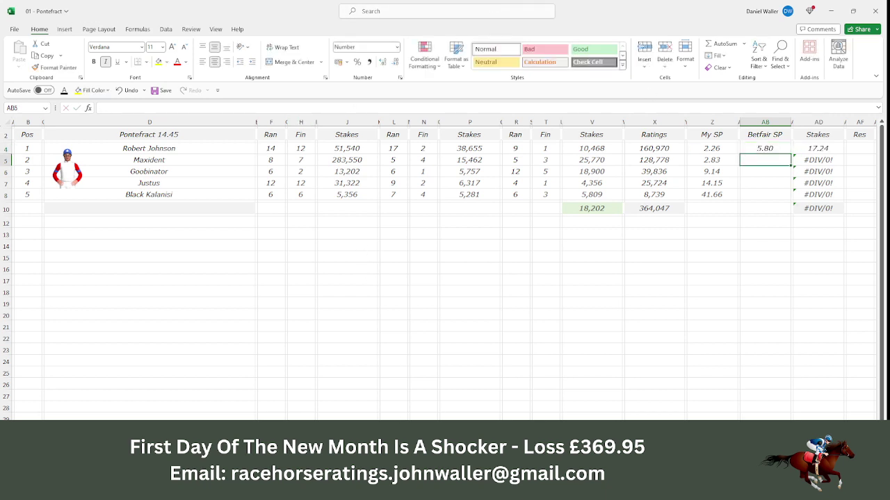
key("alt+Tab")
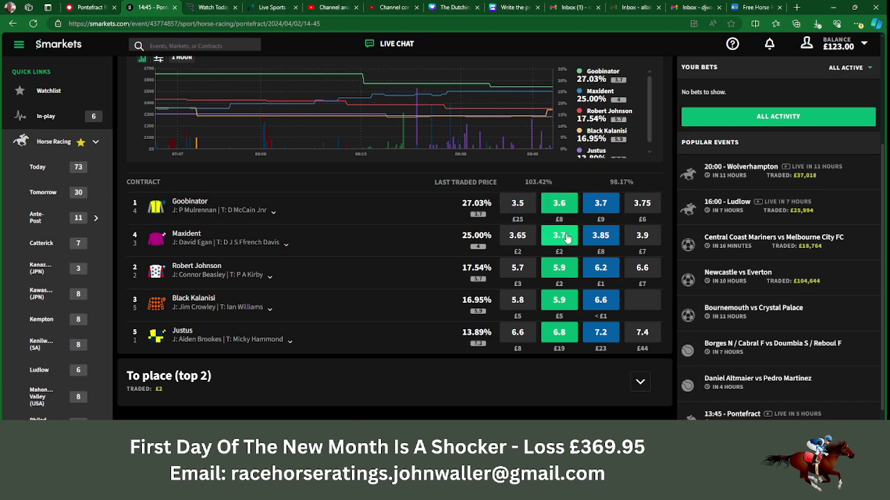
key("alt+Tab")
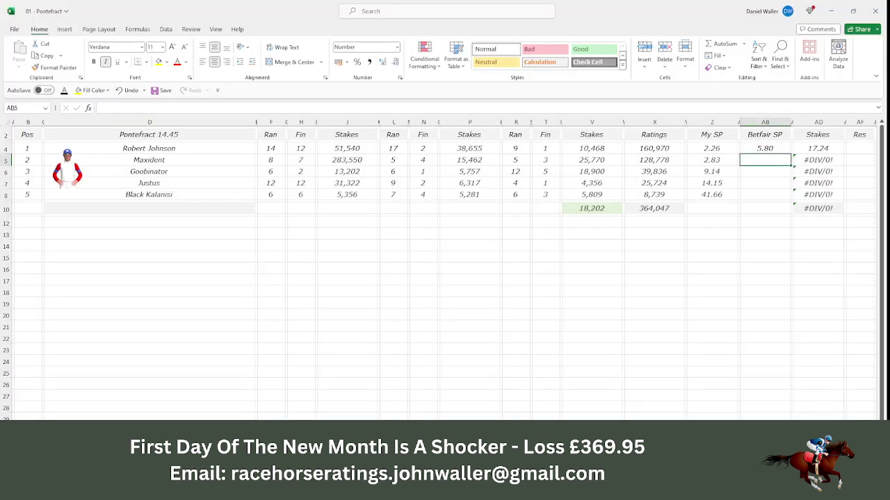
type("3.7")
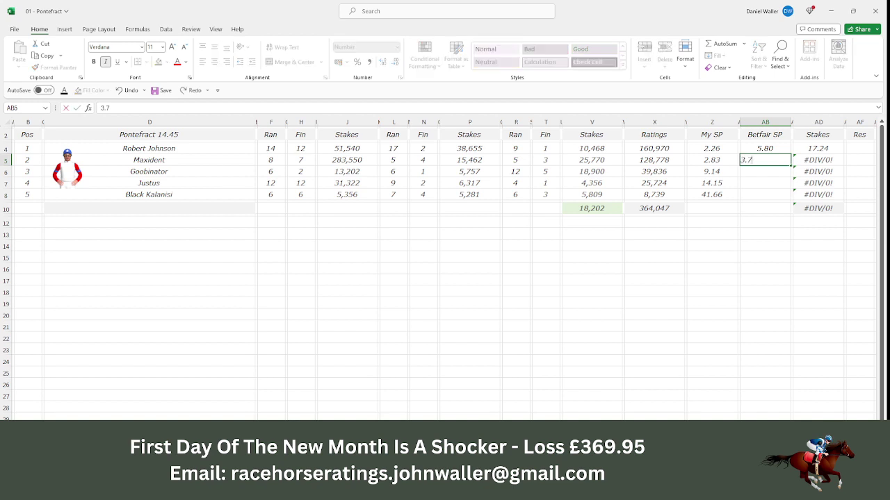
left_click(817, 160)
key("Up")
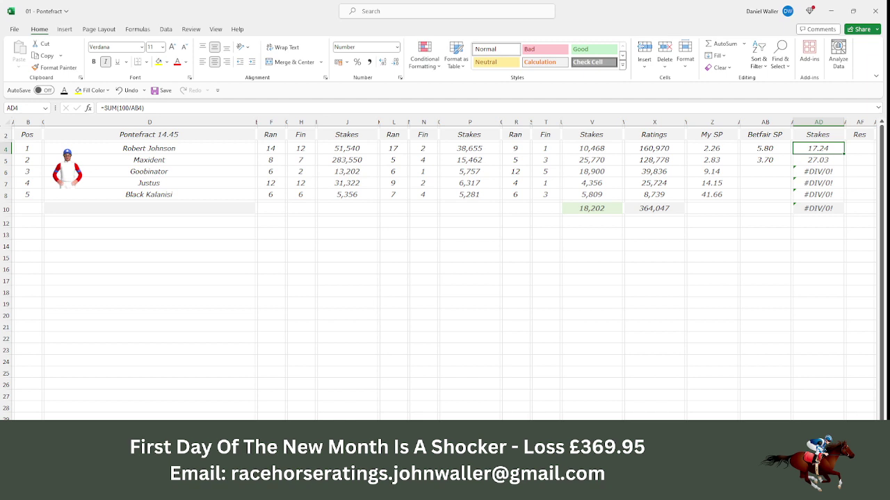
left_click(818, 160)
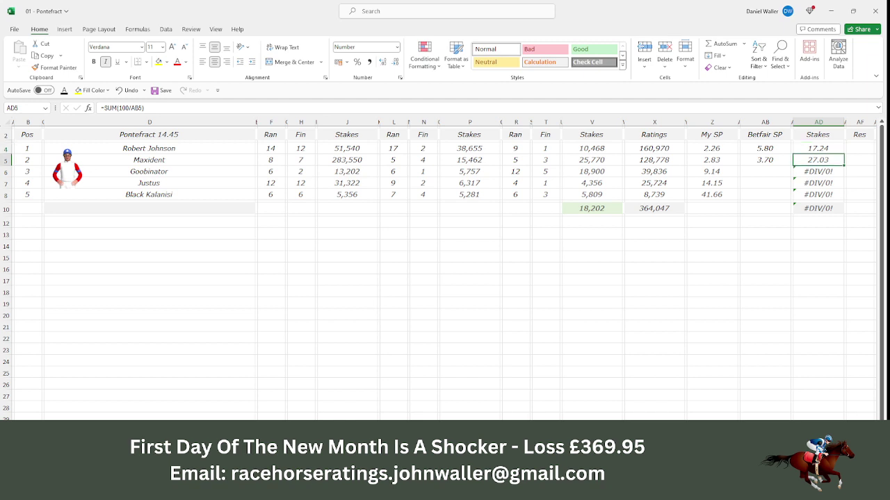
key("Left")
key("Left")
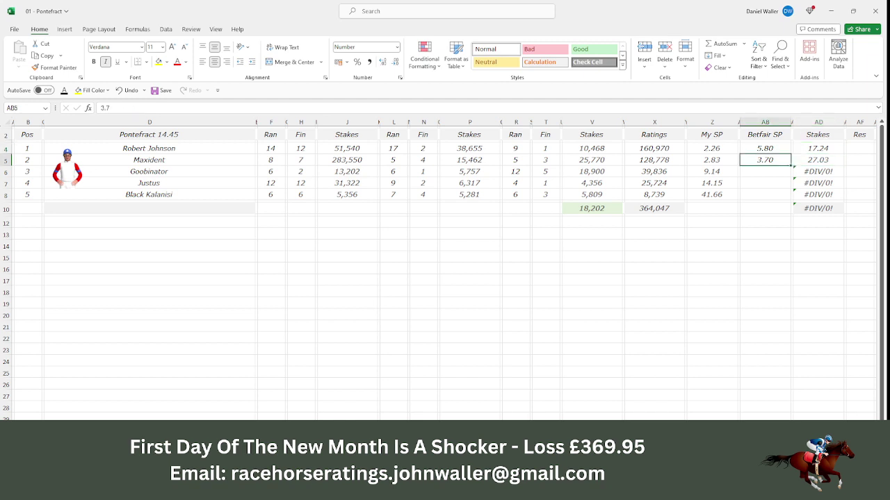
key("Right")
key("Right")
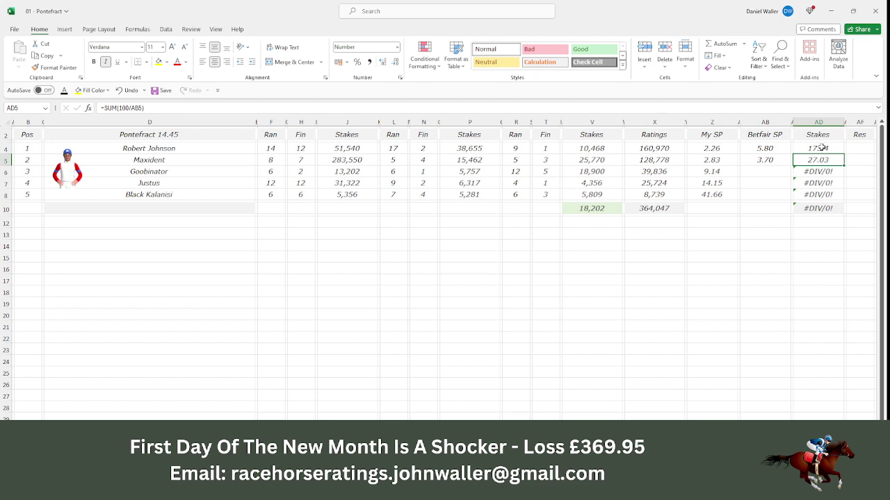
left_click_drag(822, 148, 819, 160)
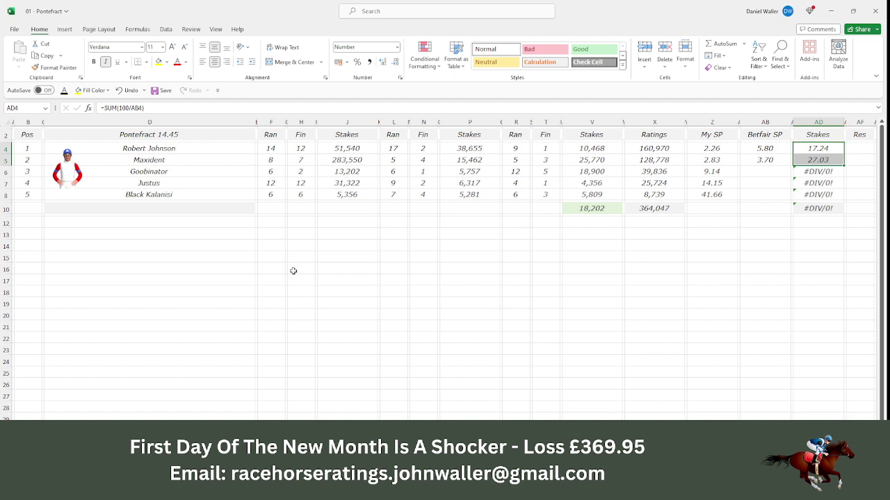
Check Smarkets and enter Goobinator's Betfair SP of 3.60 in AB6
key("alt+Tab")
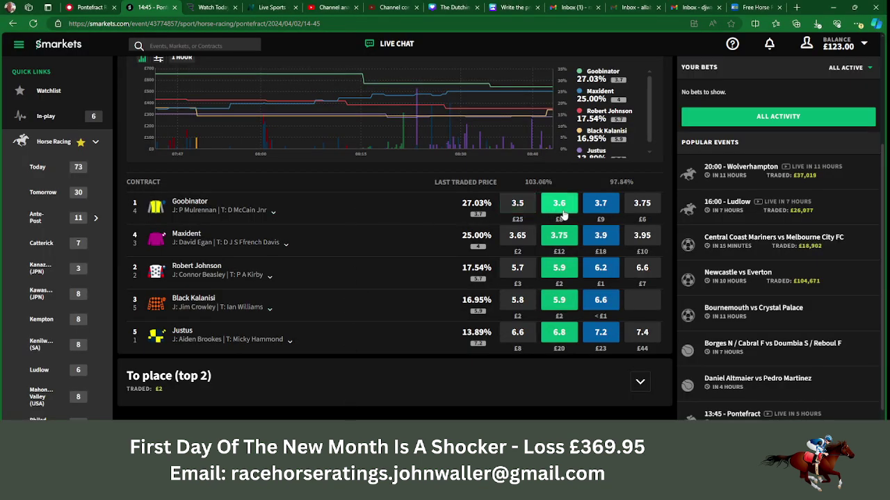
key("alt+Tab")
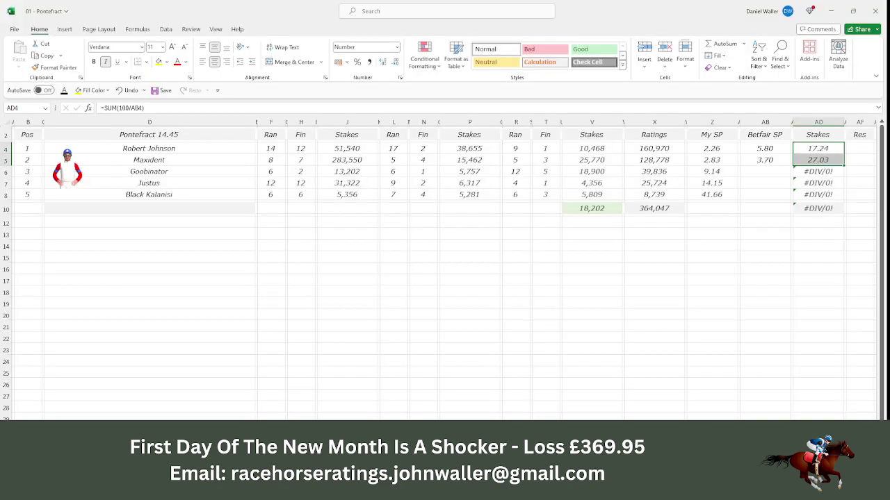
left_click(764, 171)
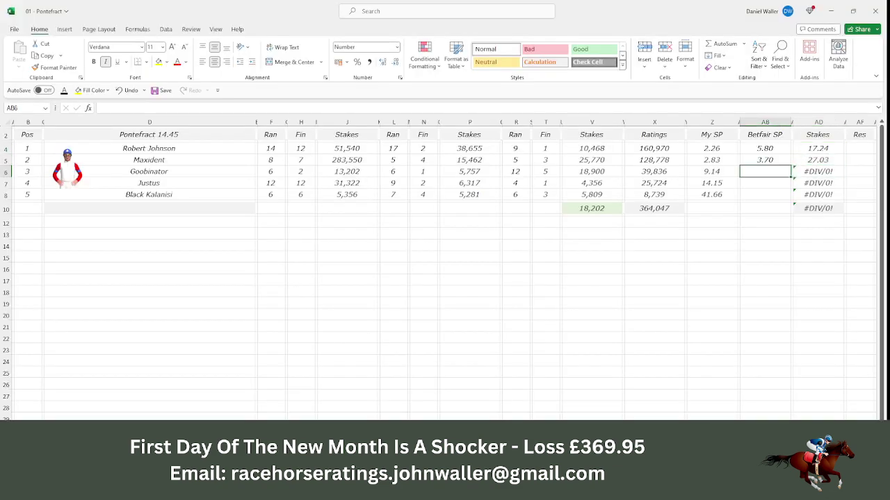
type("3.6")
key("Return")
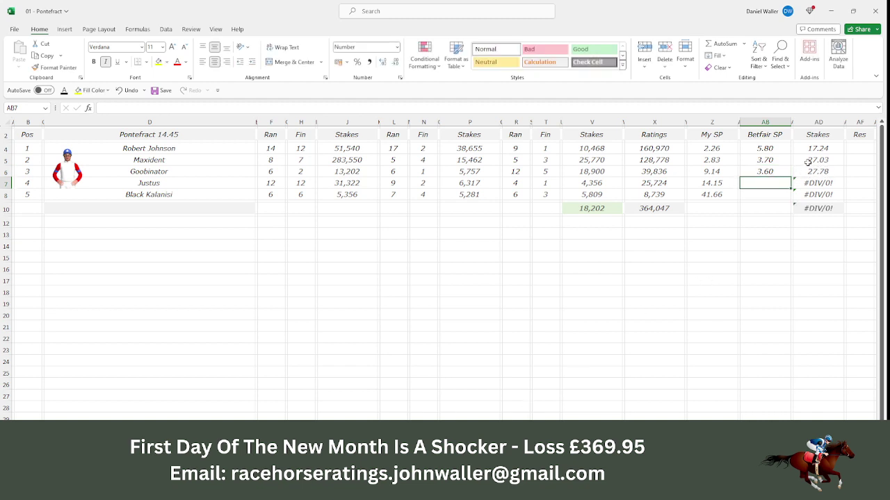
Set Goobinator's stake to 5.73 and clear the #DIV/0! stakes so the total reads 50.00
left_click_drag(813, 149, 818, 160)
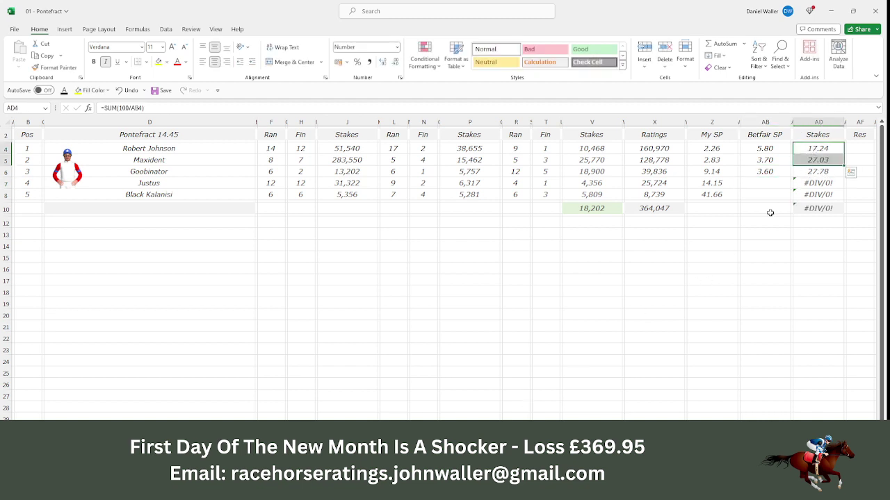
left_click(808, 173)
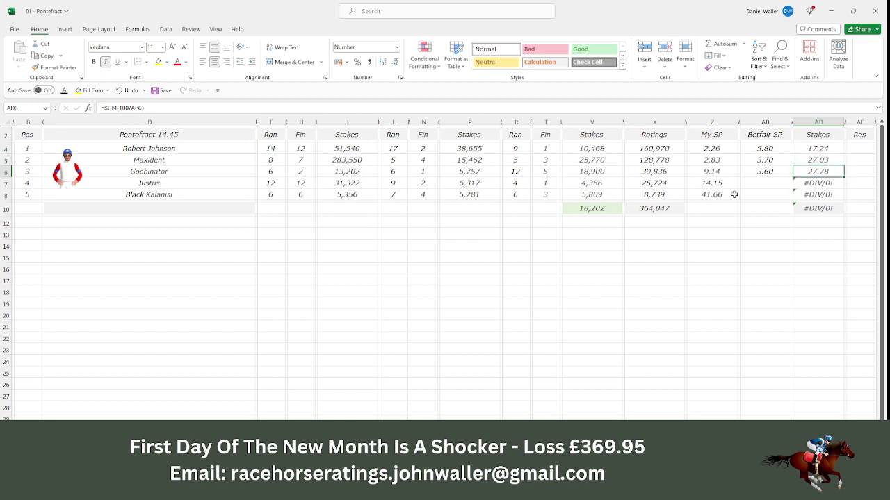
type("5.73")
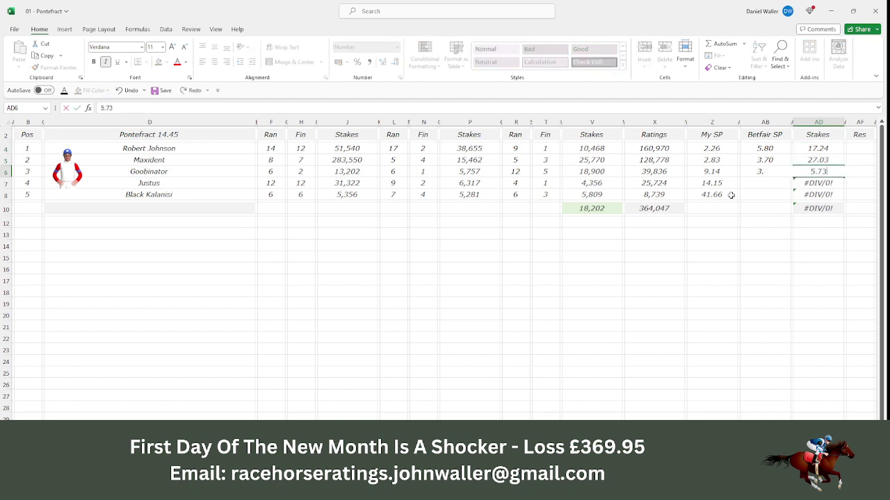
key("Return")
key("shift+Down")
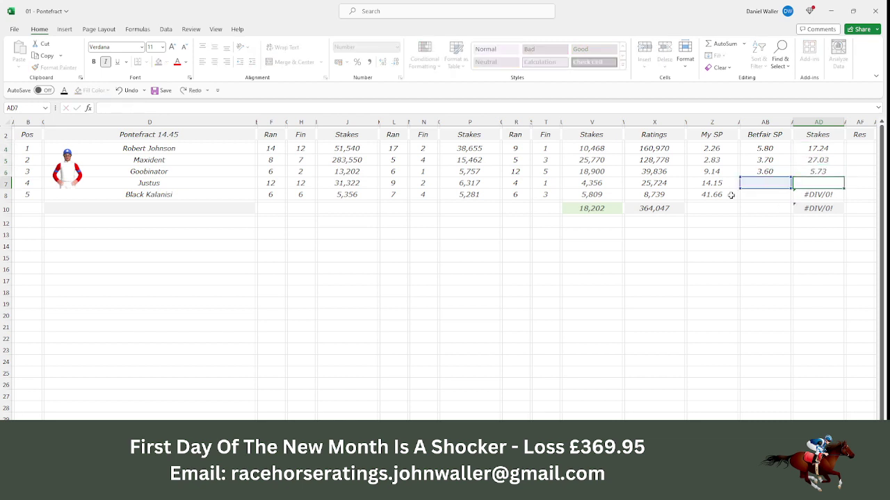
key("Delete")
key("Down")
key("Down")
key("Down")
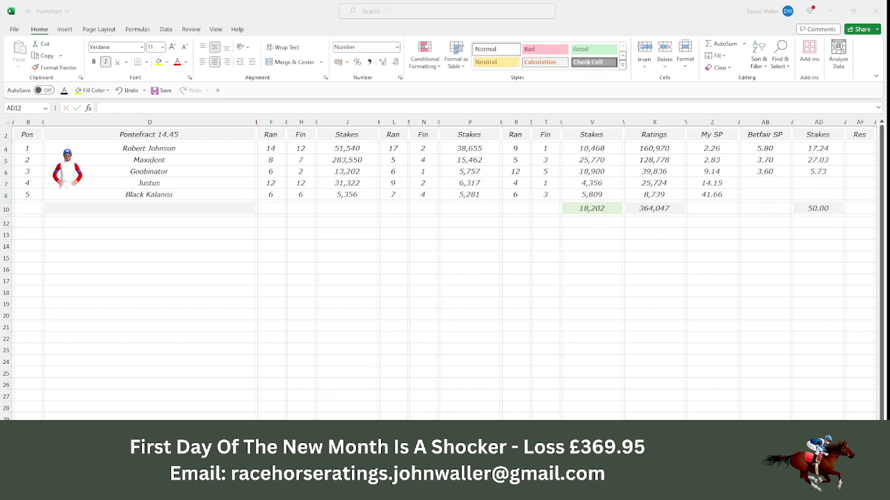
key("super")
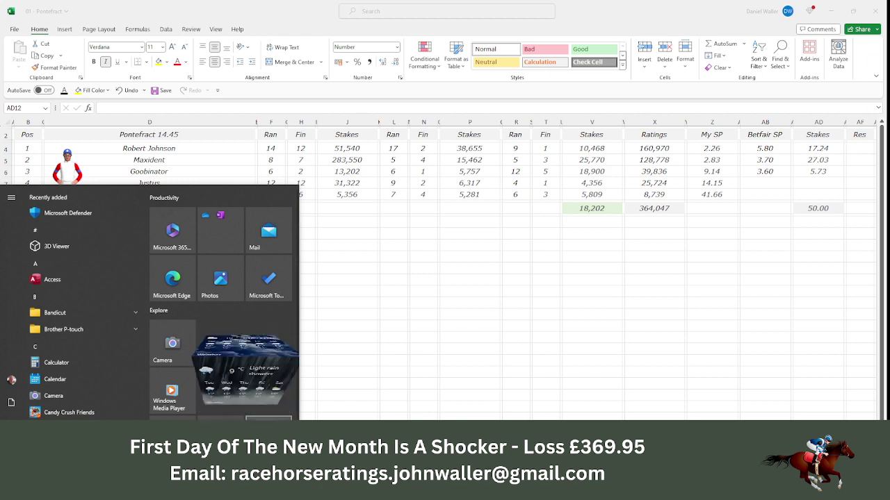
Work out Goobinator's return of 5.73 × 3.6 = 20.628 in Calculator, then close it
key("Escape")
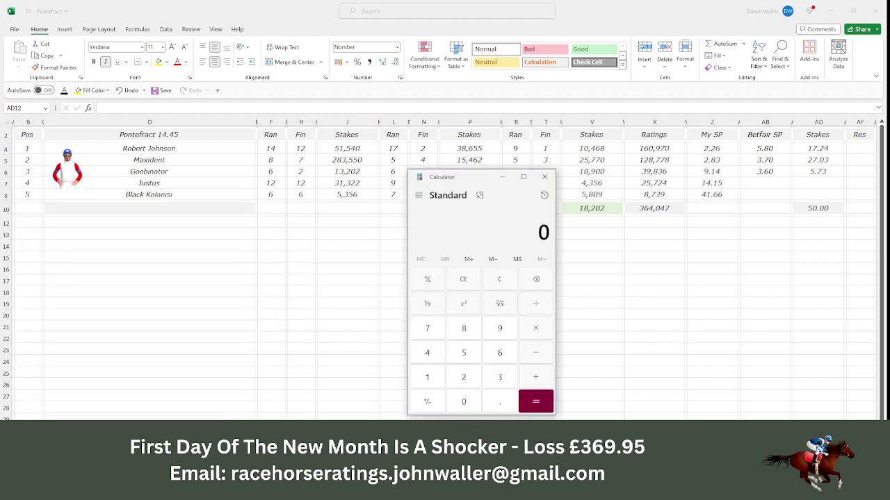
left_click(458, 355)
left_click(489, 400)
left_click(433, 332)
left_click(510, 376)
left_click(531, 334)
left_click(503, 375)
left_click(499, 406)
left_click(500, 358)
left_click(546, 409)
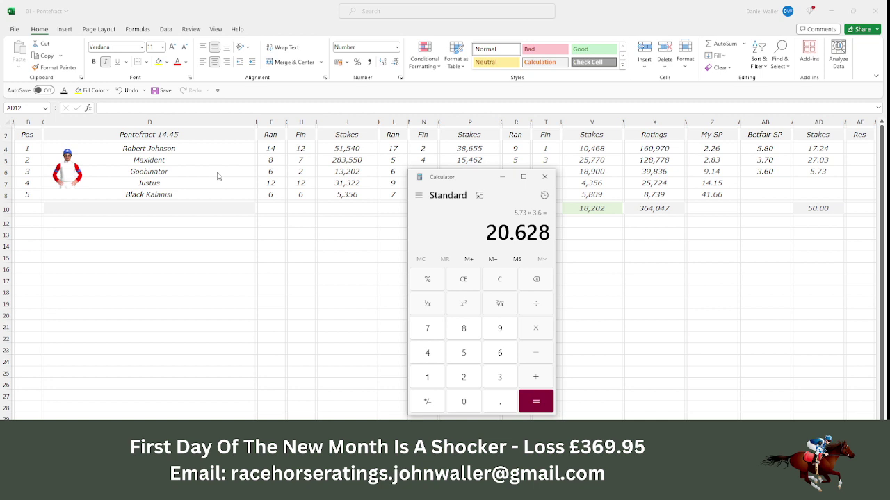
key("alt+F4")
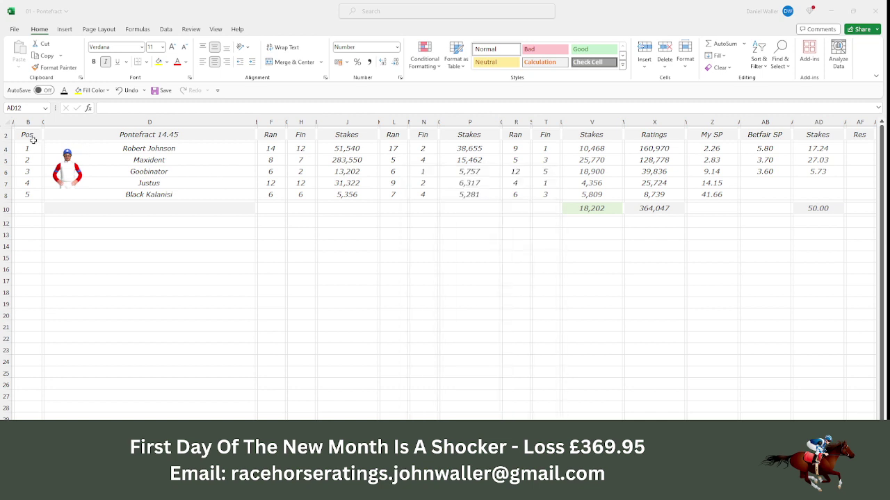
left_click(32, 141)
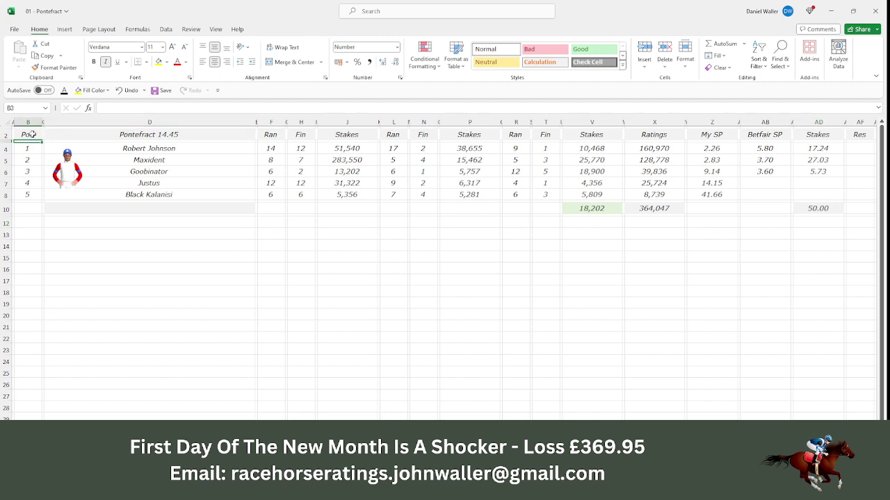
Save the Pontefract workbook and bring up the Racing Post Pontefract racecard in Chrome
left_click(20, 136)
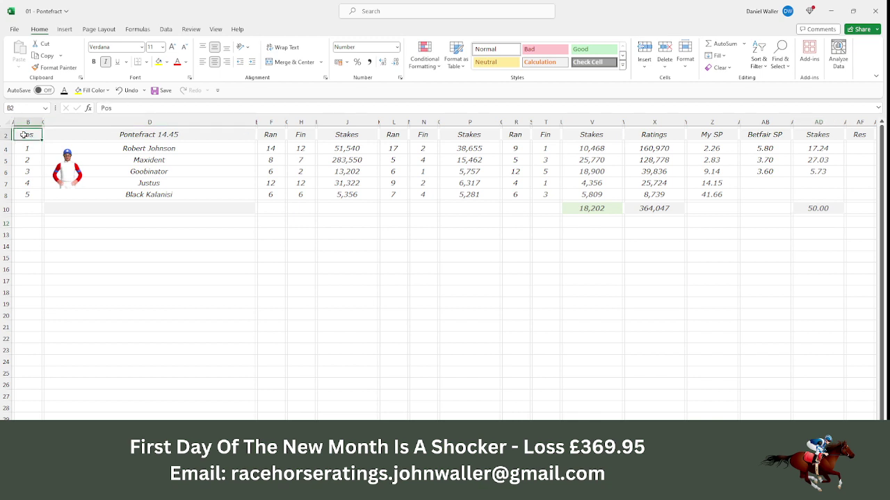
left_click(156, 91)
key("alt+Tab")
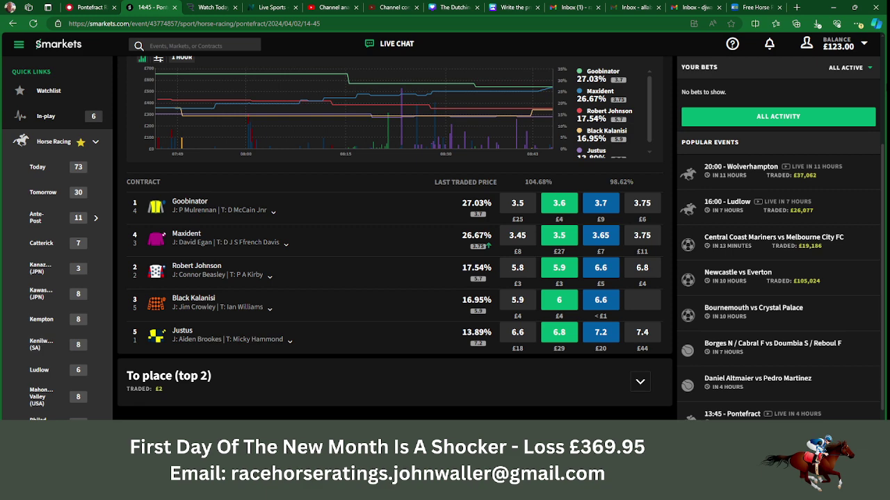
scroll(395, 236, "up", 3)
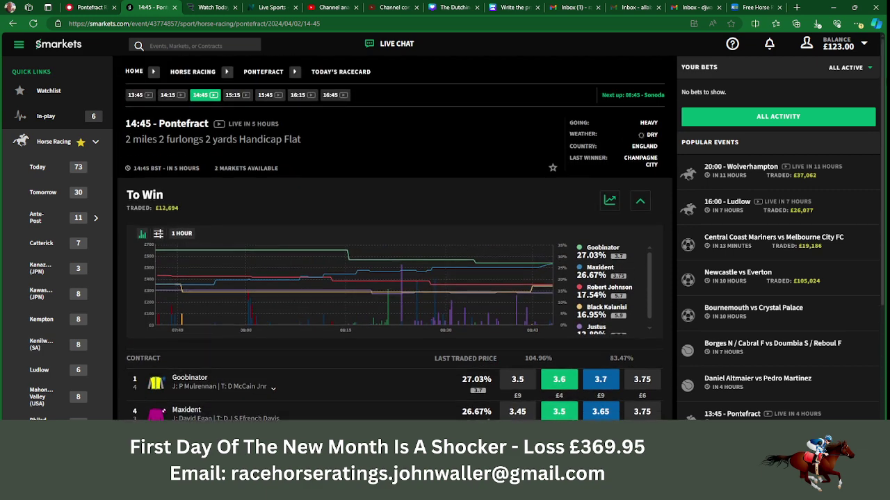
scroll(394, 236, "down", 1)
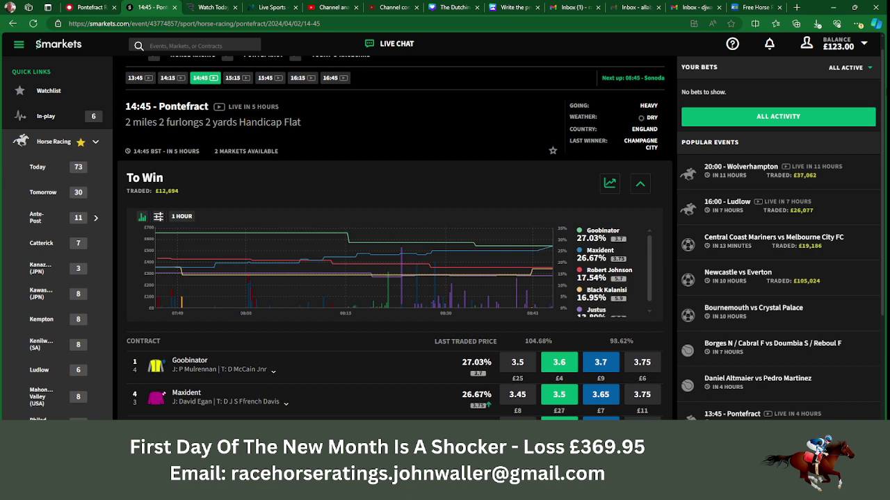
left_click(94, 7)
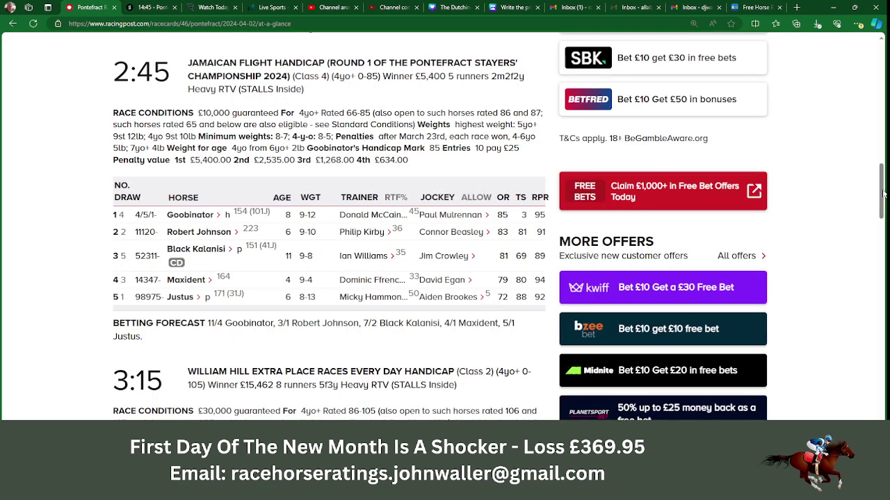
Scroll the Racing Post card down to the 3:15 handicap's eight runners, then return to Excel
left_click_drag(884, 196, 885, 233)
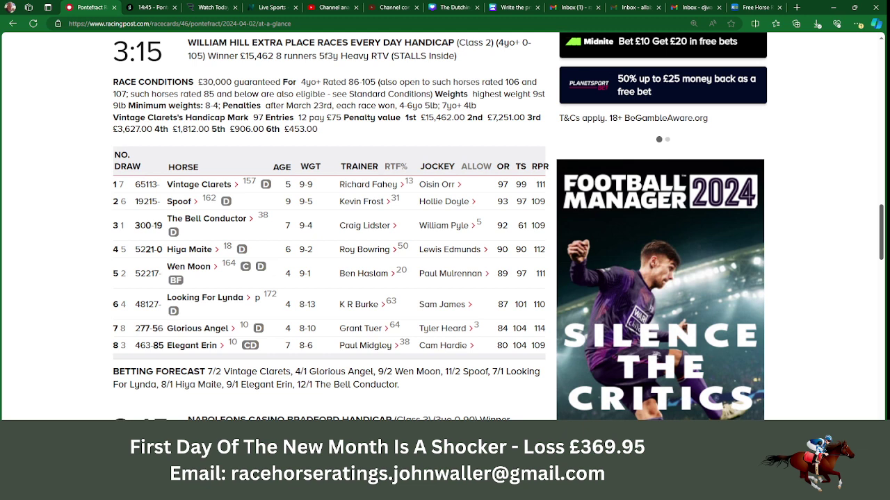
key("alt+Tab")
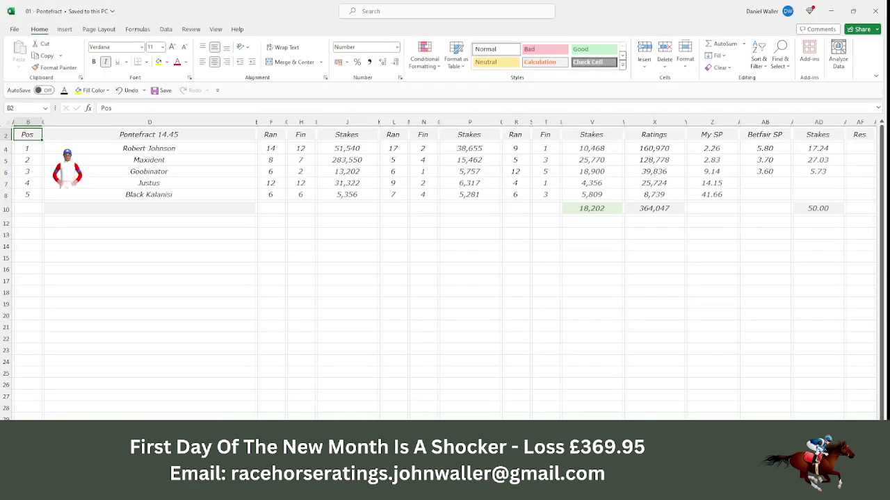
Move to the Pontefract 15.15 sheet and bring up the Racing Post 3:15 racecard
key("ctrl+Page_Down")
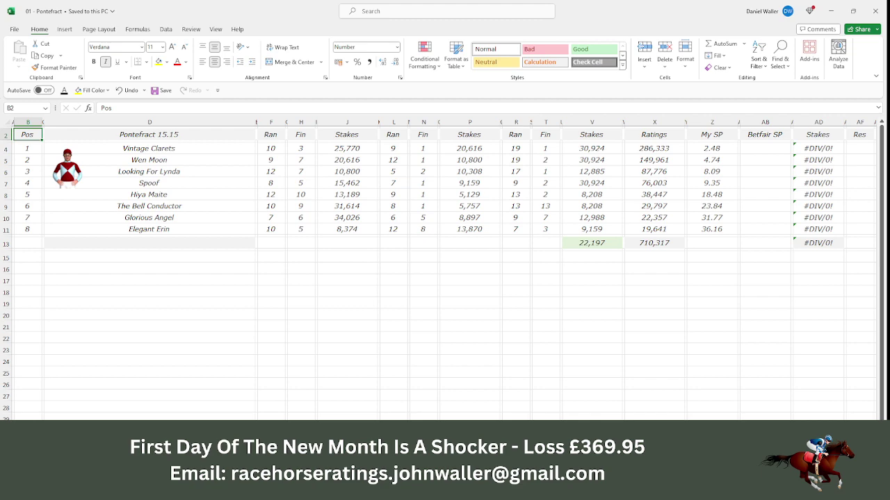
key("alt+Tab")
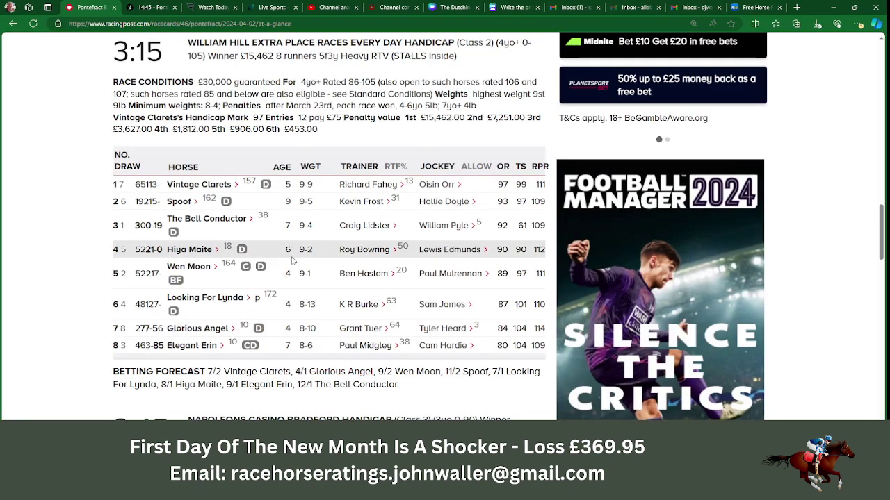
Check the Smarkets Pontefract 15:15 market prices, then go back to the Excel sheet
key("ctrl+Tab")
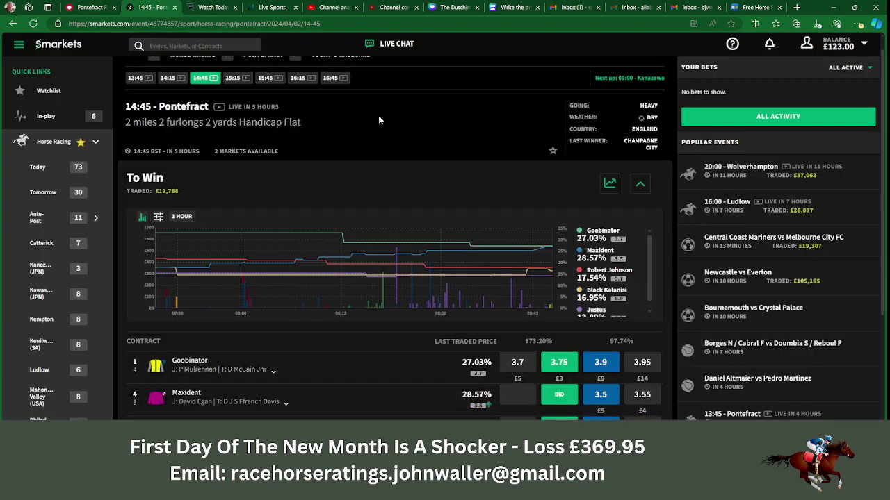
left_click(233, 79)
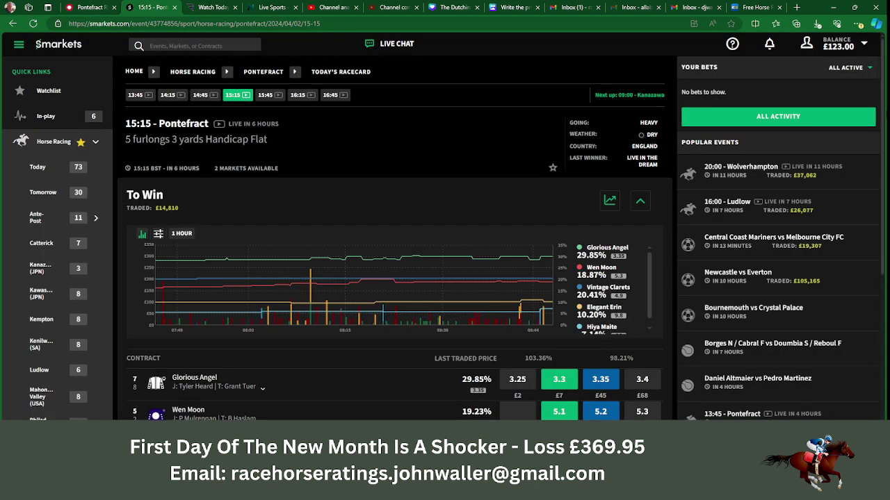
scroll(394, 244, "down", 3)
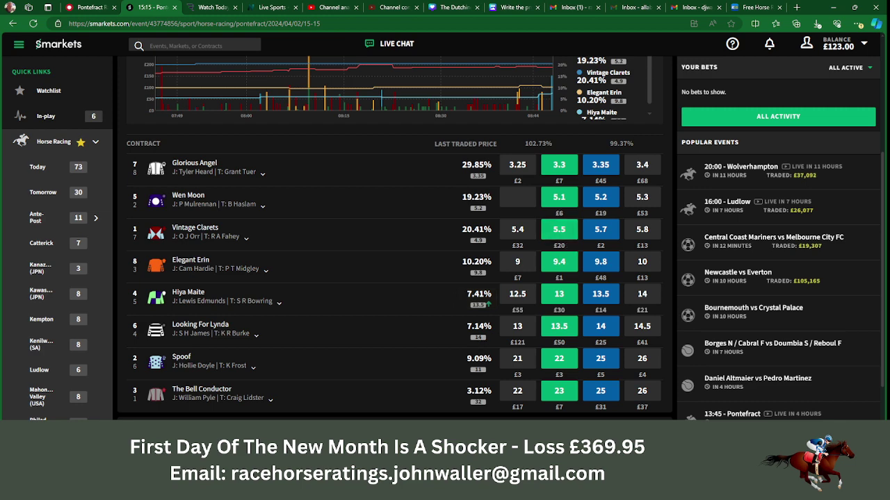
key("alt+Tab")
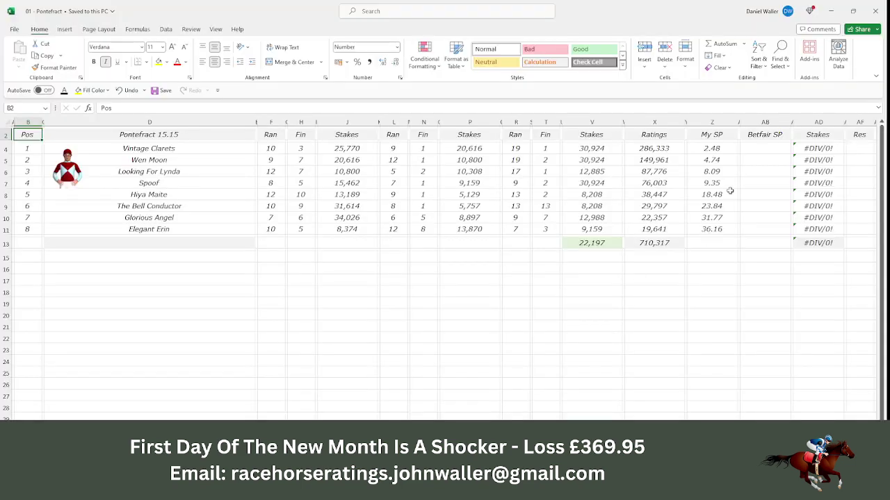
Enter 5.5 as Vintage Clarets' Betfair SP in AB4 and check its stake formula
left_click(757, 148)
type("5.5")
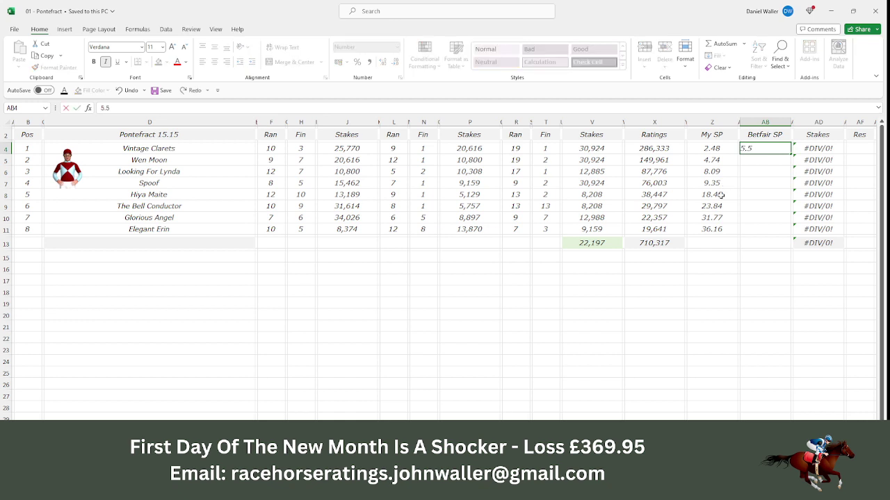
key("Return")
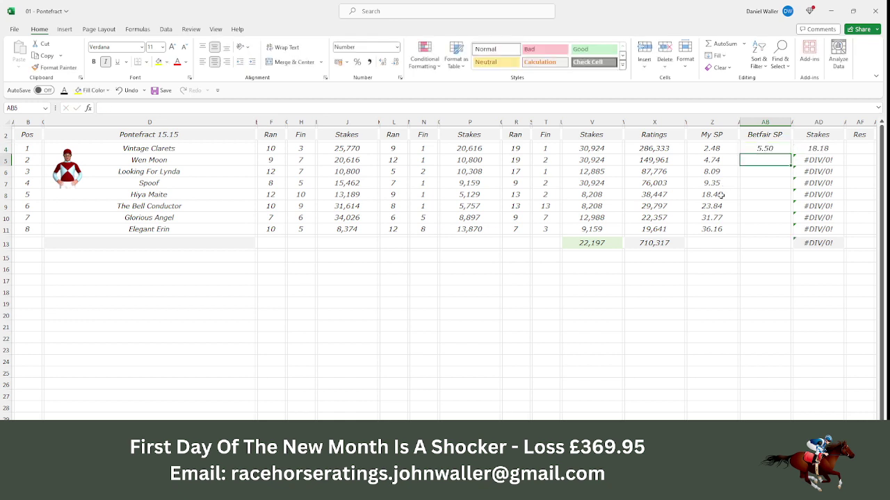
key("Up")
key("Right")
key("Right")
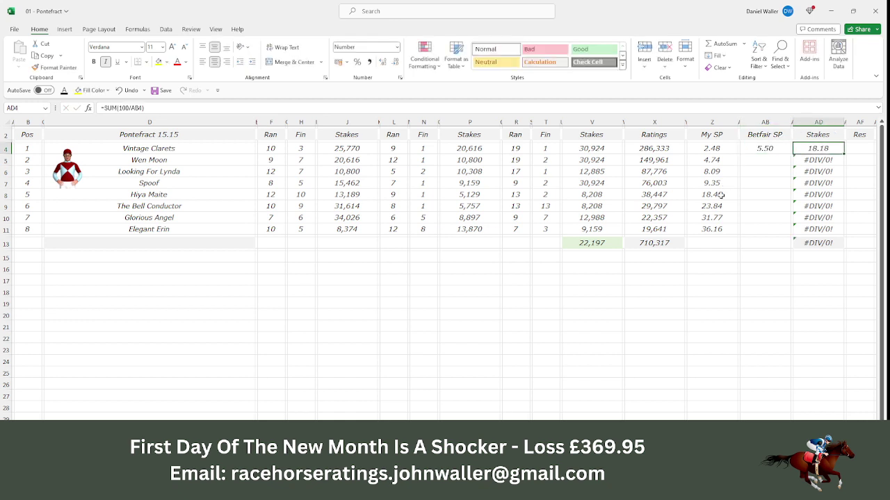
key("Down")
key("Left")
key("Left")
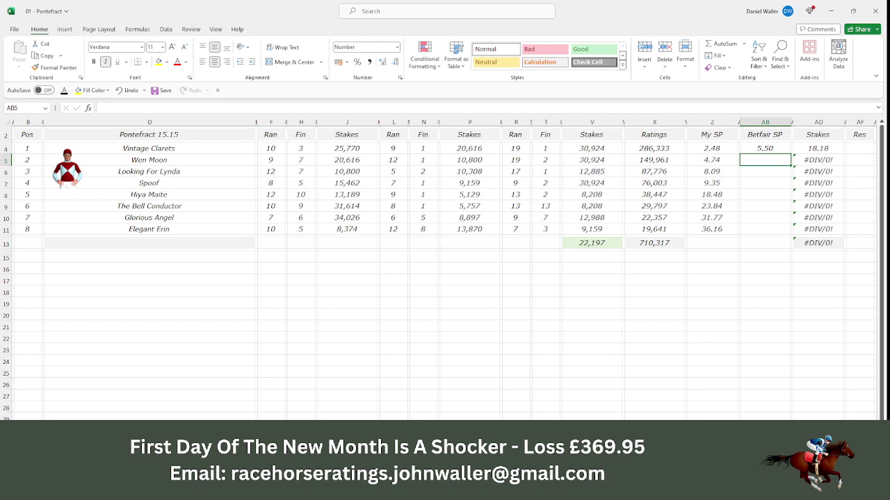
Enter 5.1 as Wen Moon's Betfair SP from Smarkets and total the first two stakes
key("alt+Tab")
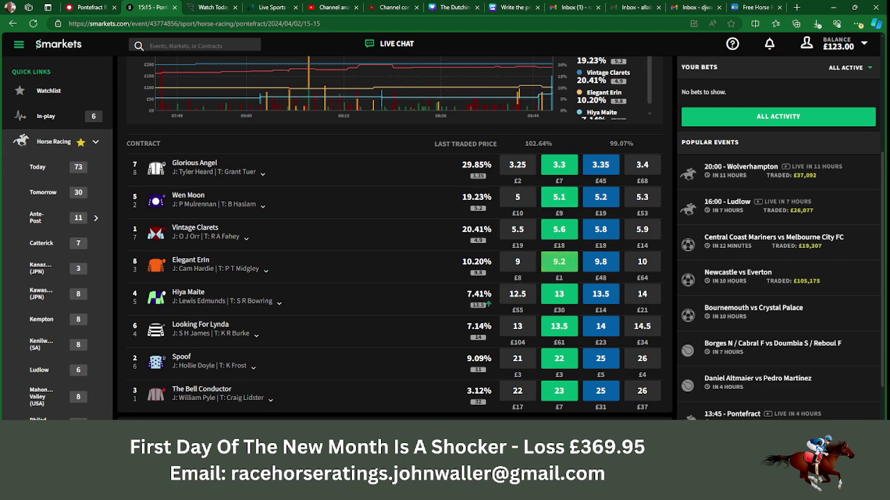
key("alt+Tab")
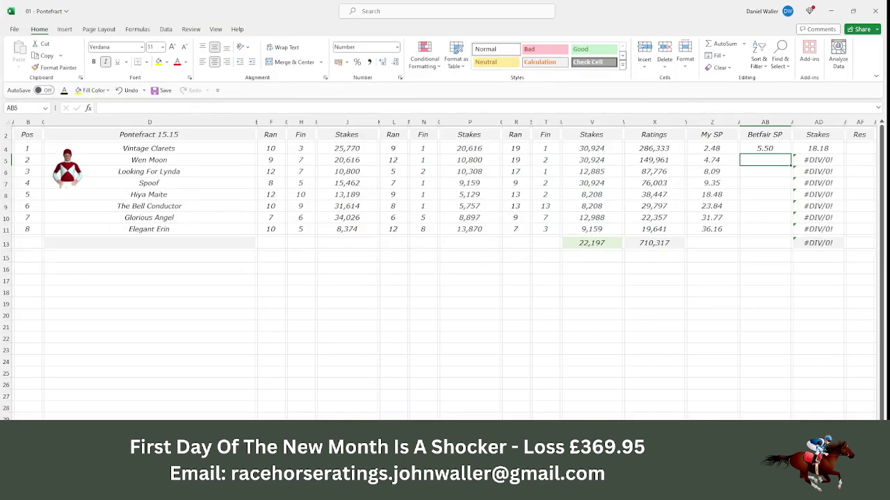
type("5.")
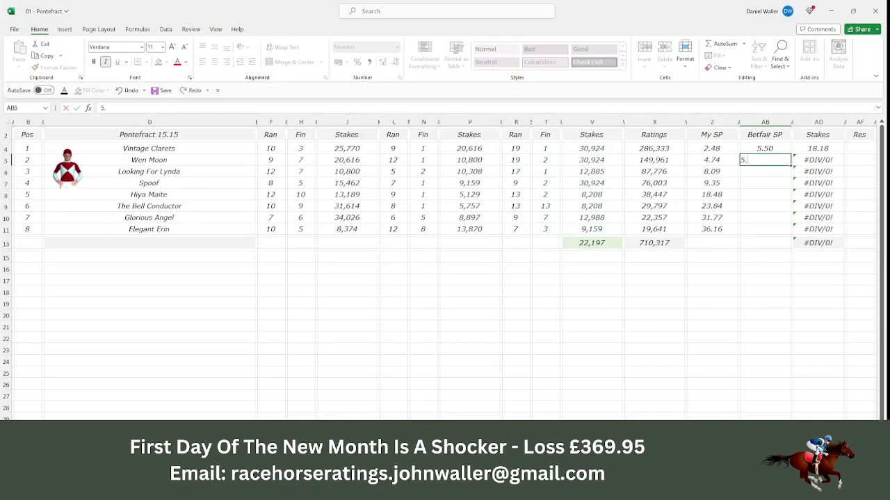
key("Tab")
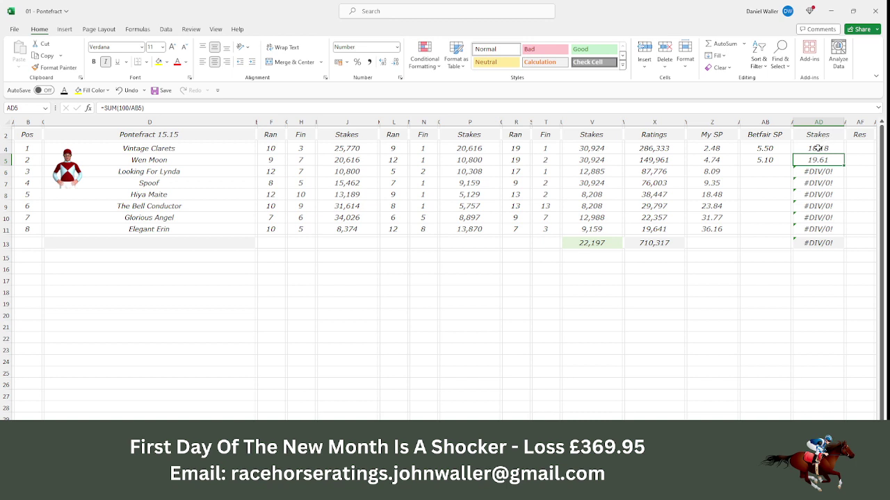
left_click_drag(818, 148, 818, 160)
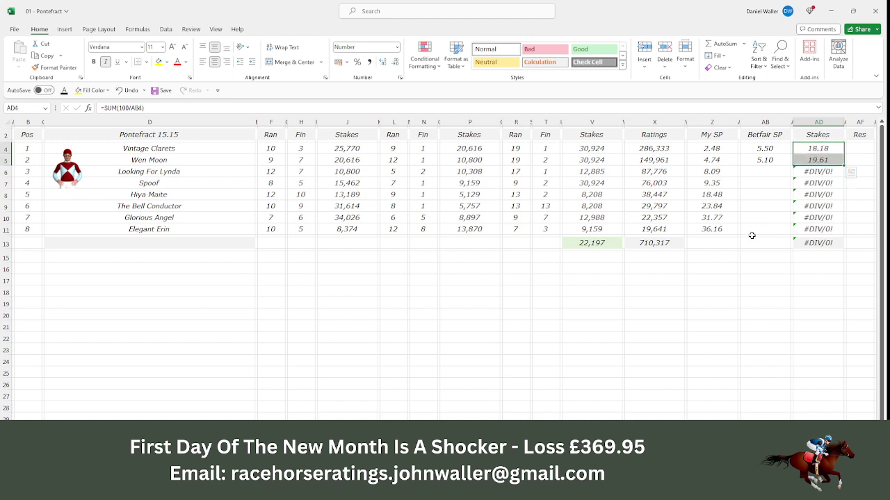
Enter 13.50 as Looking For Lynda's Betfair SP and check the three stakes' total
left_click(761, 171)
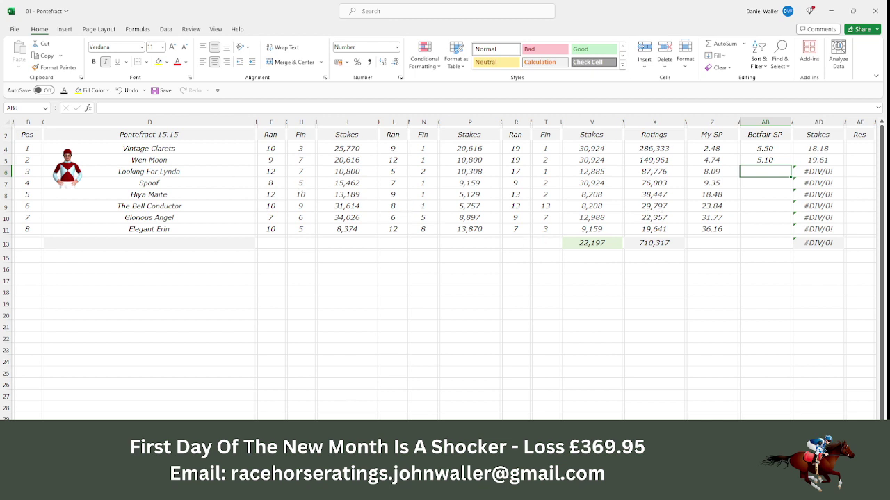
left_click(365, 491)
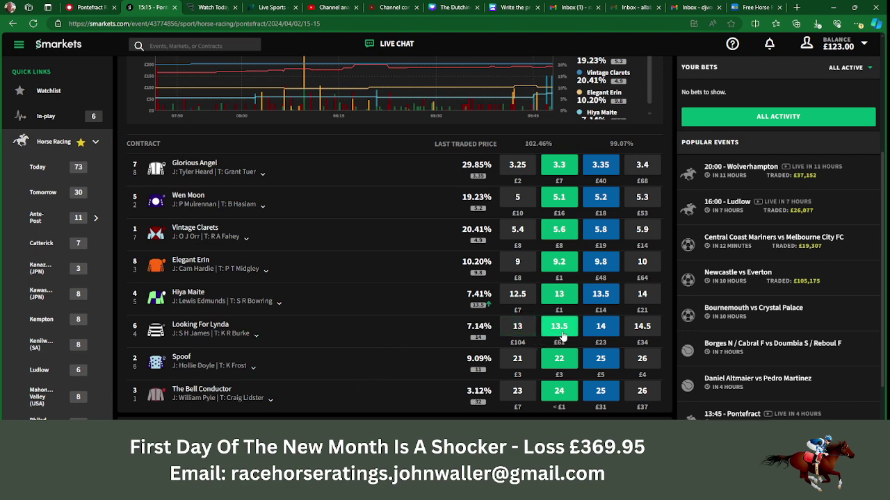
key("alt+Tab")
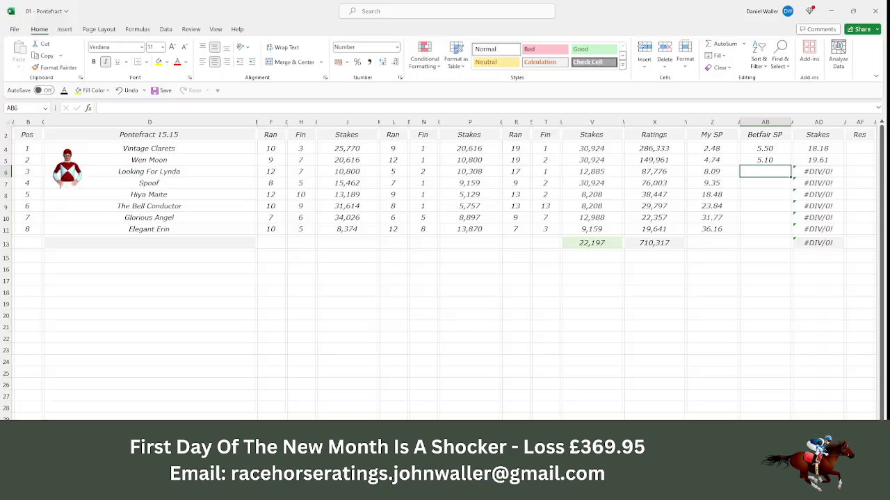
type("13.")
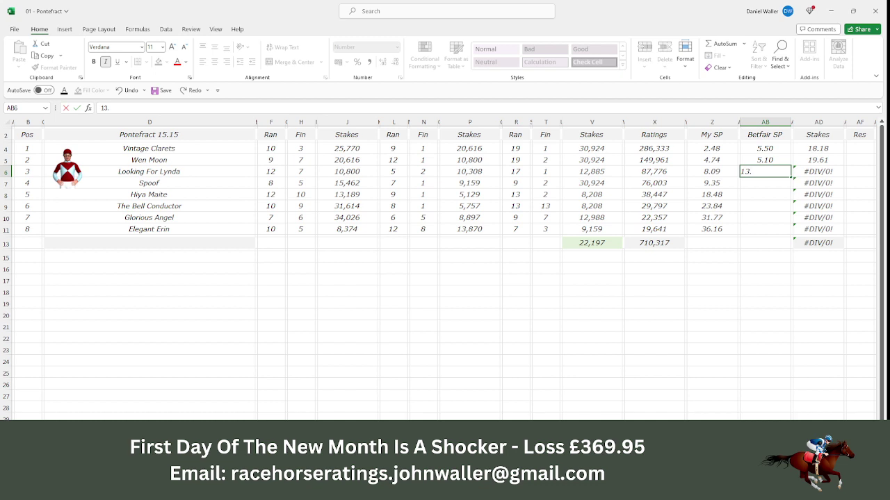
type("50")
key("Tab")
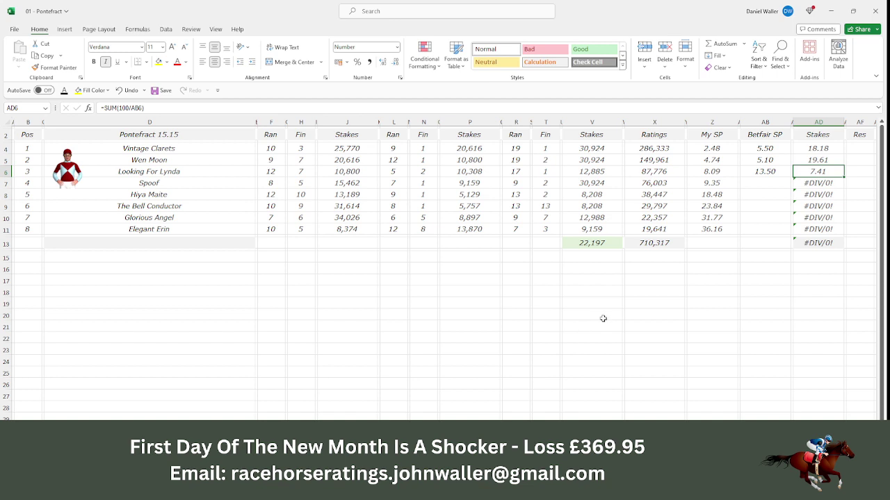
left_click_drag(820, 151, 819, 171)
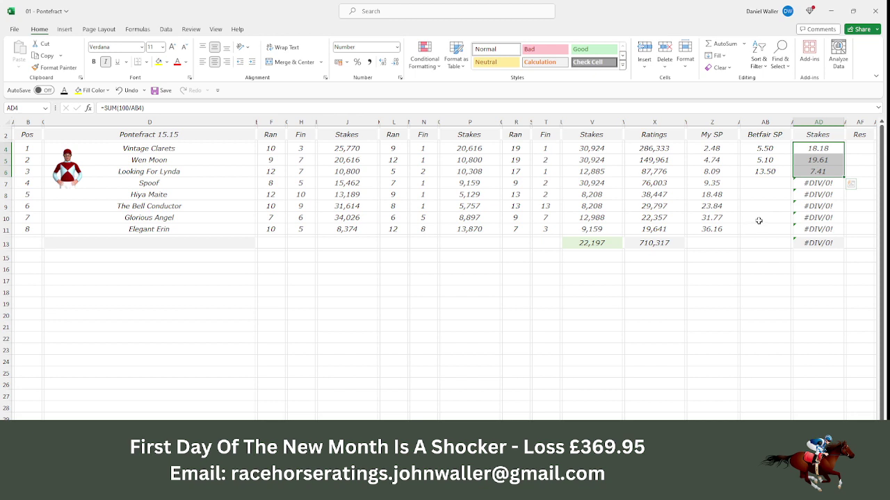
left_click(758, 185)
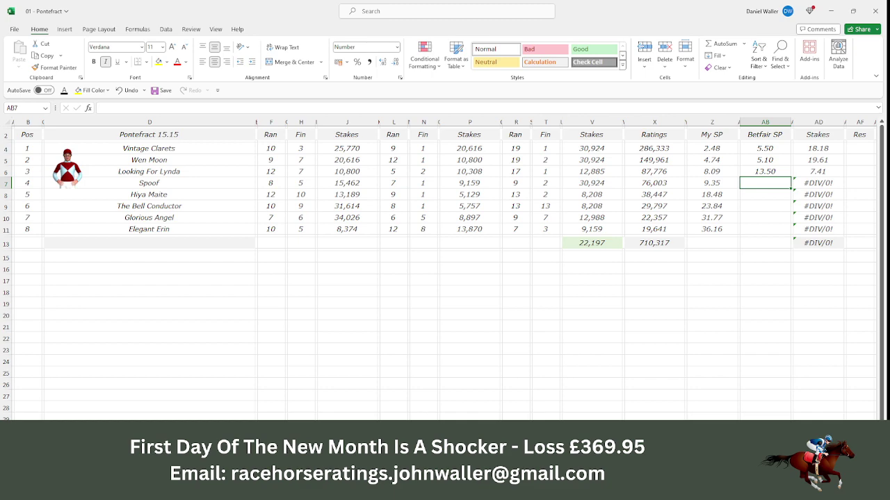
Enter 22 as Spoof's Betfair SP and check the four stakes' running total
key("alt+Tab")
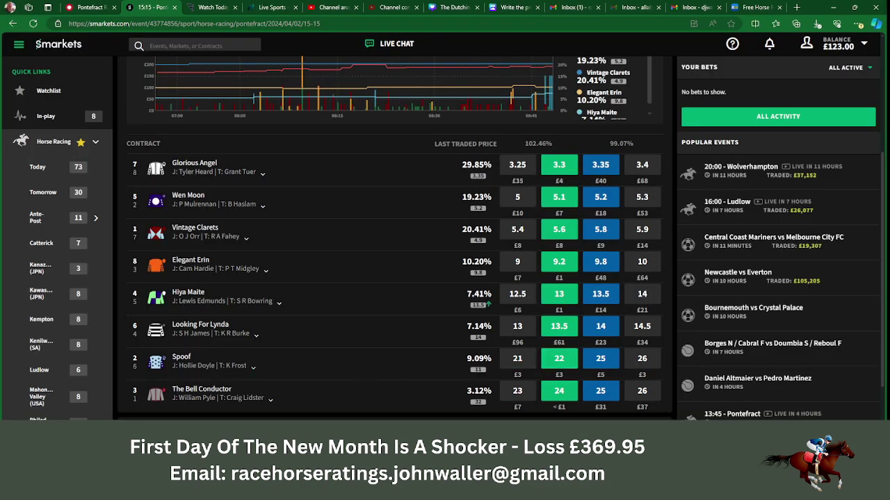
key("alt+Tab")
type("22")
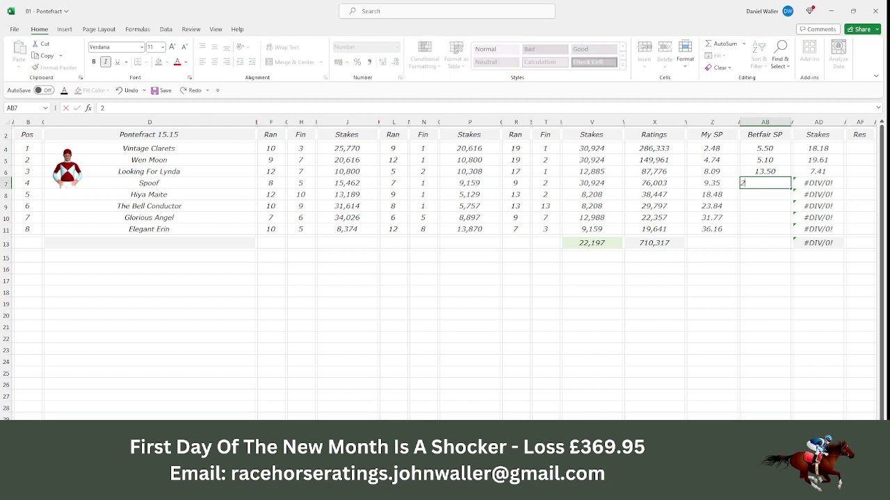
key("Tab")
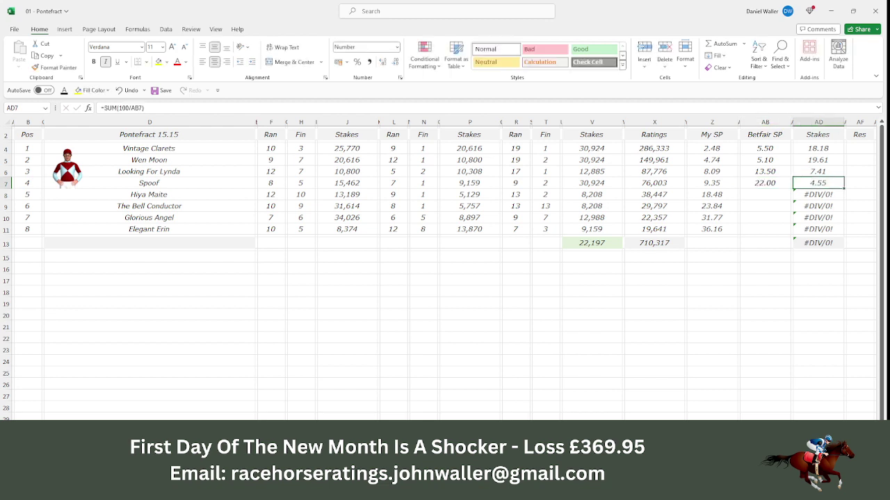
left_click_drag(821, 150, 821, 167)
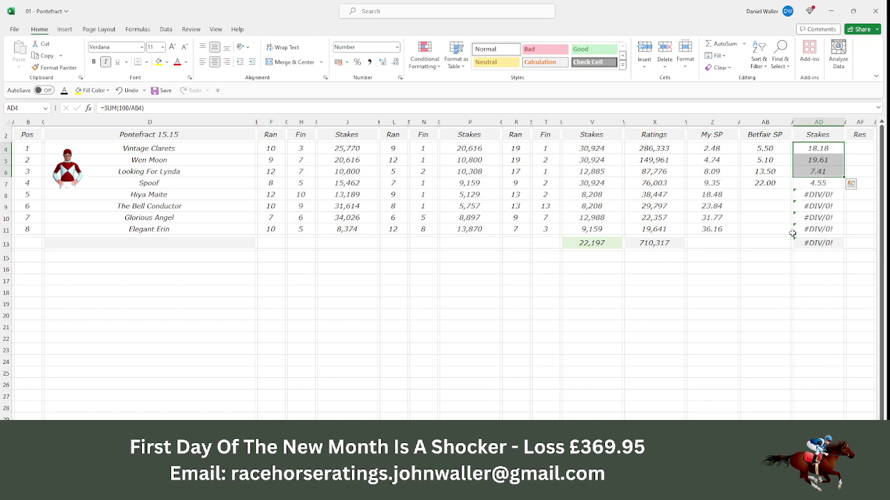
left_click(820, 151)
left_click_drag(820, 151, 820, 185)
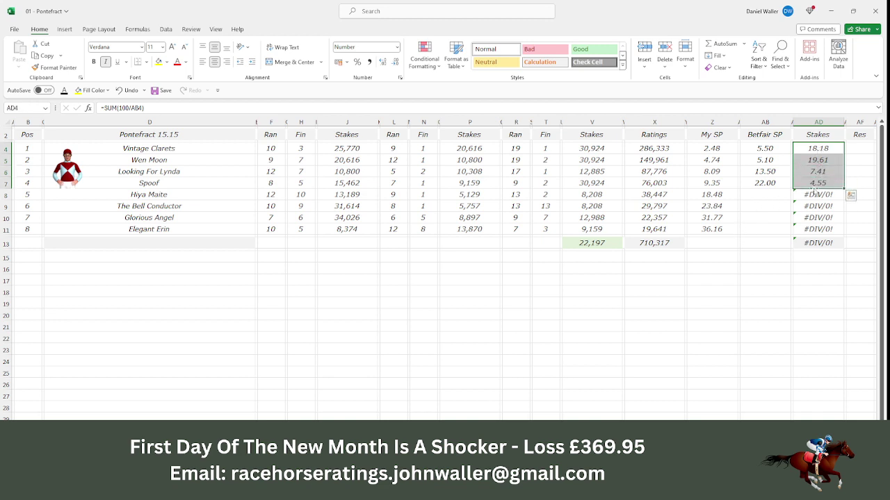
left_click(814, 194)
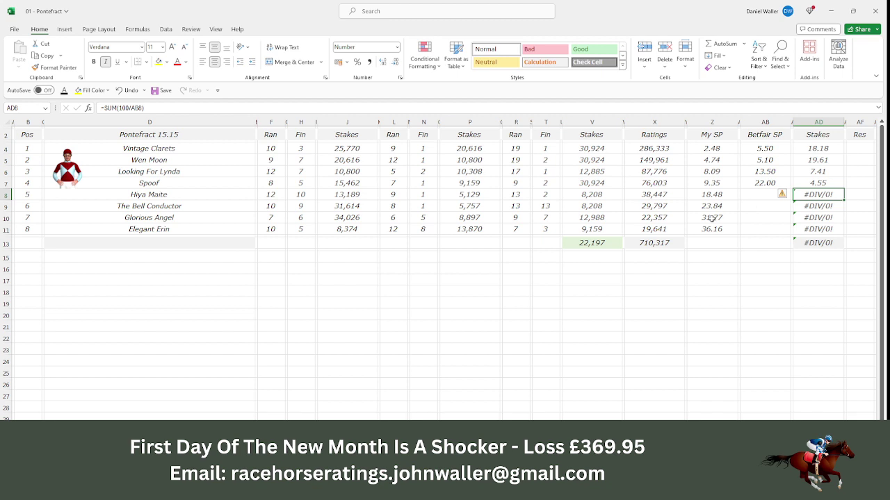
type(".26")
key("Left")
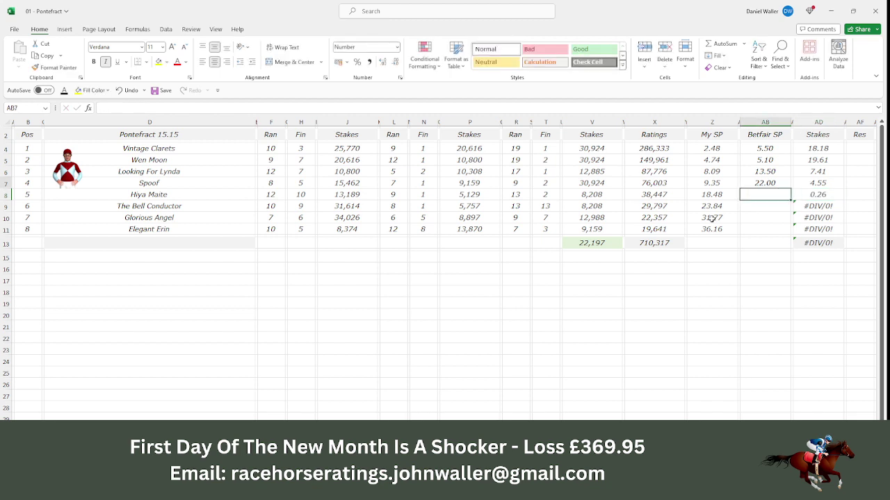
Clear the unused #DIV/0! stakes below AD8 so the total shows 50.00
key("Up")
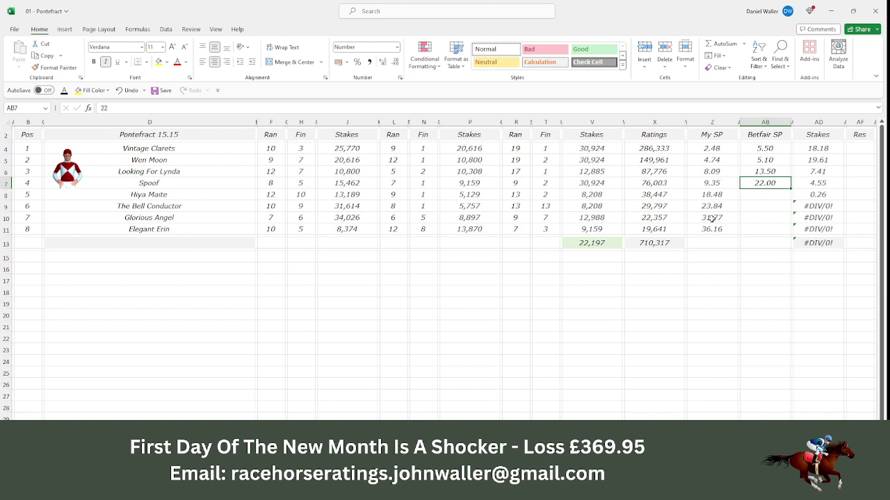
key("Right")
key("Right")
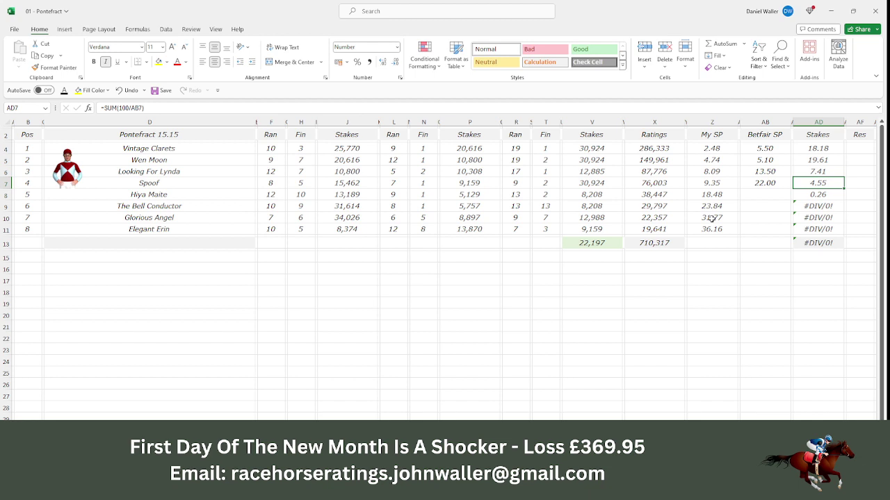
key("Down")
key("Down")
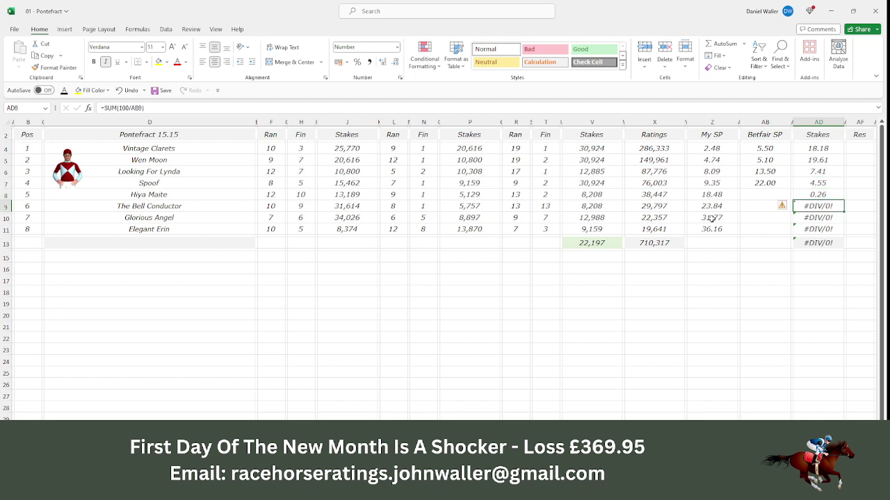
key("BackSpace")
key("Return")
key("BackSpace")
key("Return")
key("BackSpace")
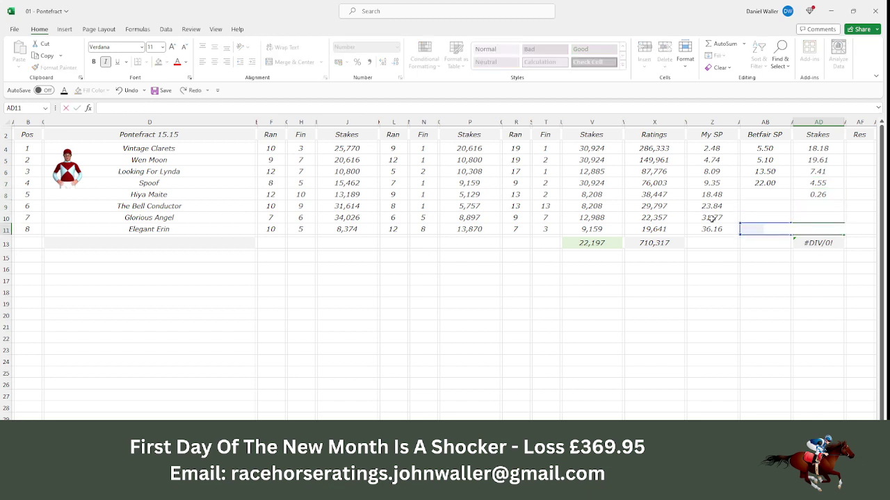
key("Up")
key("Up")
key("Up")
key("Left")
key("Left")
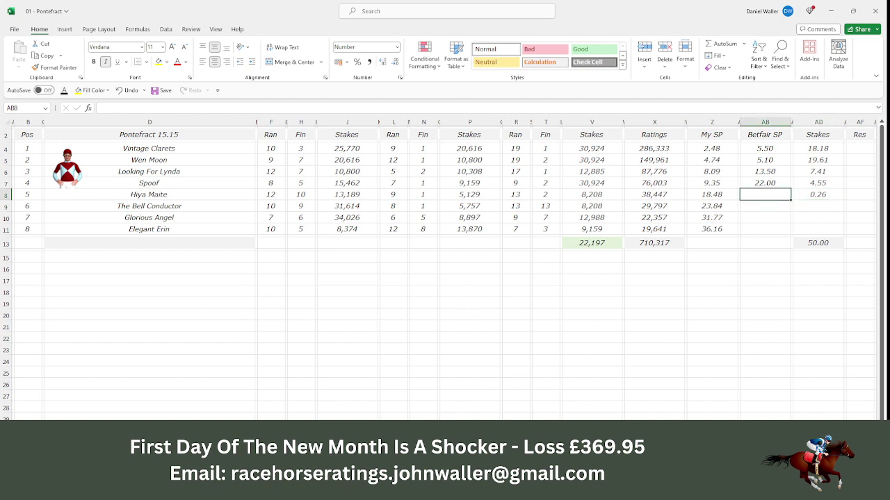
Enter 13 as Hiya Maite's Betfair SP from the Smarkets price
key("alt+Tab")
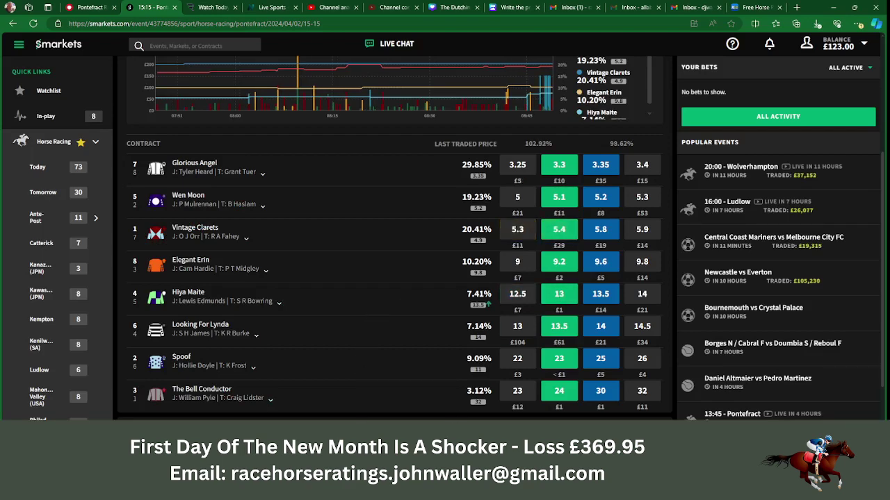
key("alt+Tab")
type("13")
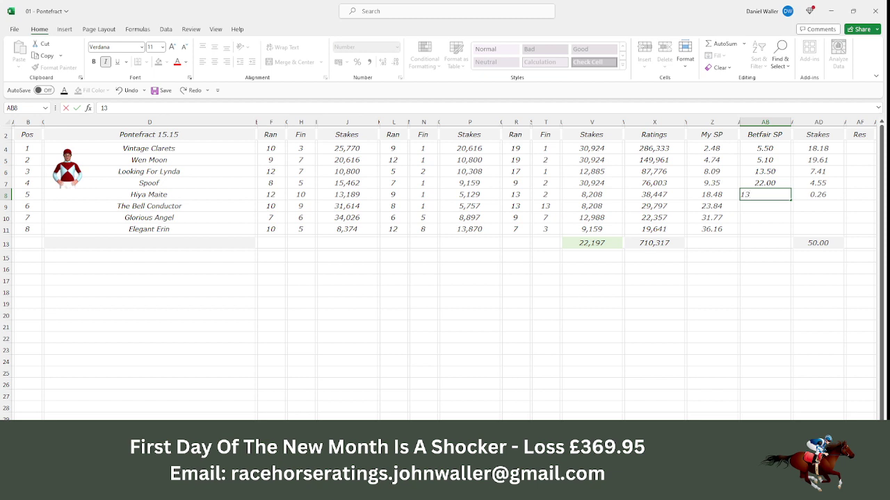
key("Return")
key("Up")
key("Right")
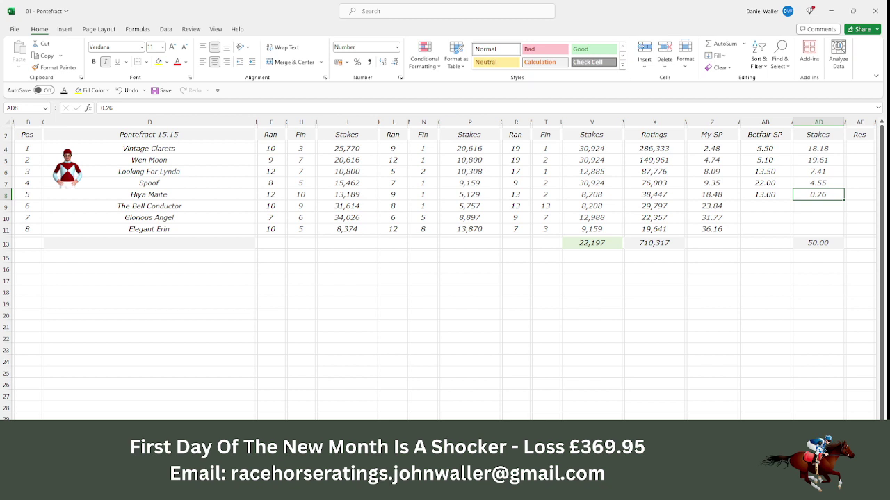
key("alt+Tab")
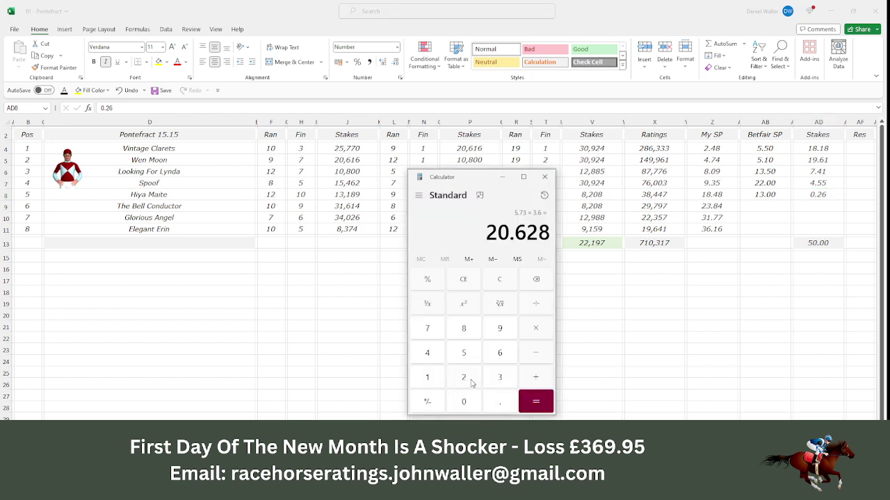
Work out Hiya Maite's return of 0.26 × 13 = 3.38, then return to the Pontefract sheet
left_click(497, 400)
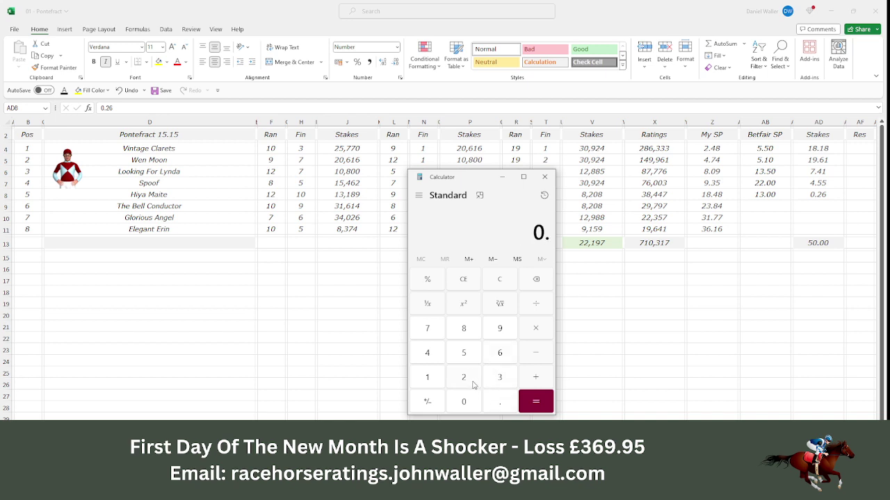
left_click(472, 382)
left_click(502, 353)
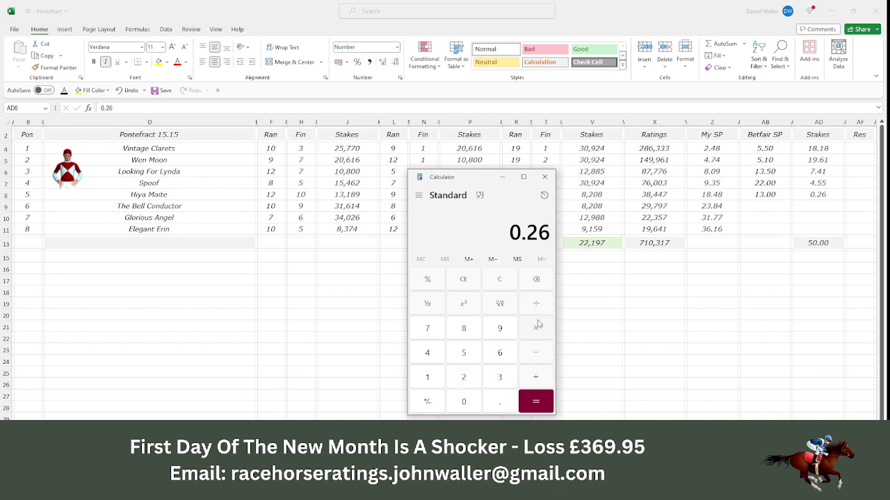
left_click(537, 327)
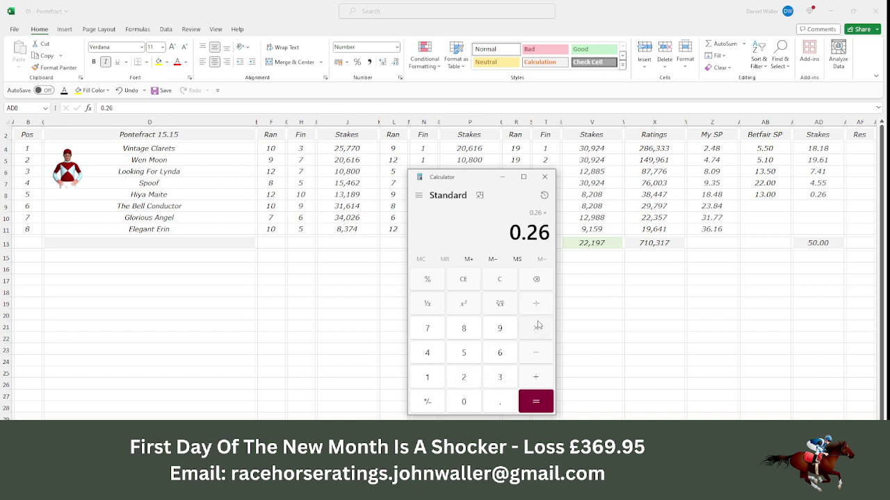
left_click(431, 379)
left_click(497, 379)
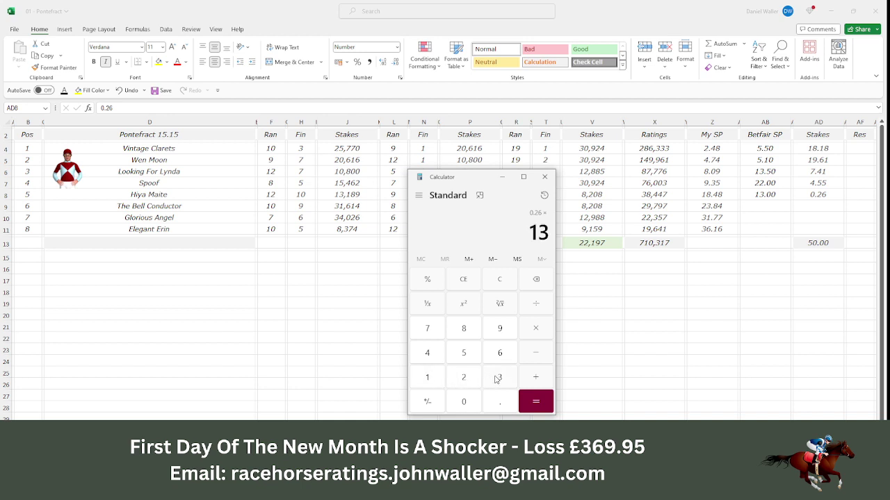
left_click(535, 402)
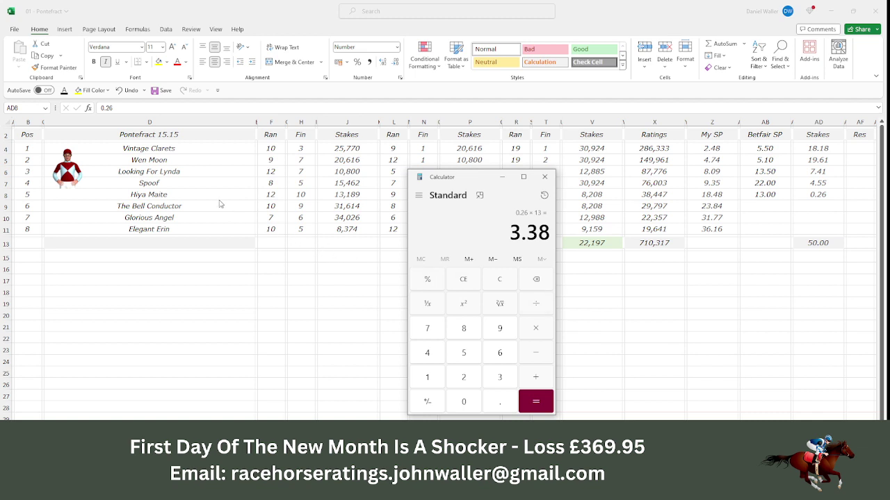
left_click(217, 201)
left_click(213, 195)
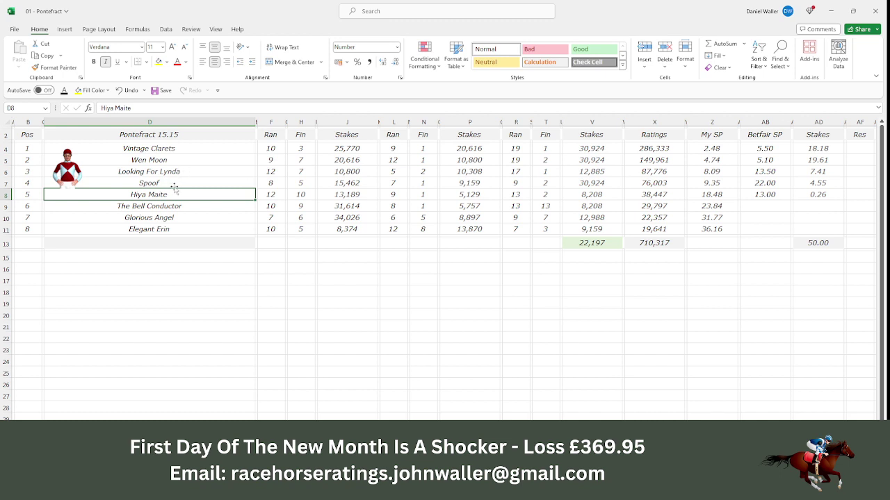
Save the workbook and check the Racing Post Pontefract 3:45 racecard
left_click(31, 137)
left_click(161, 90)
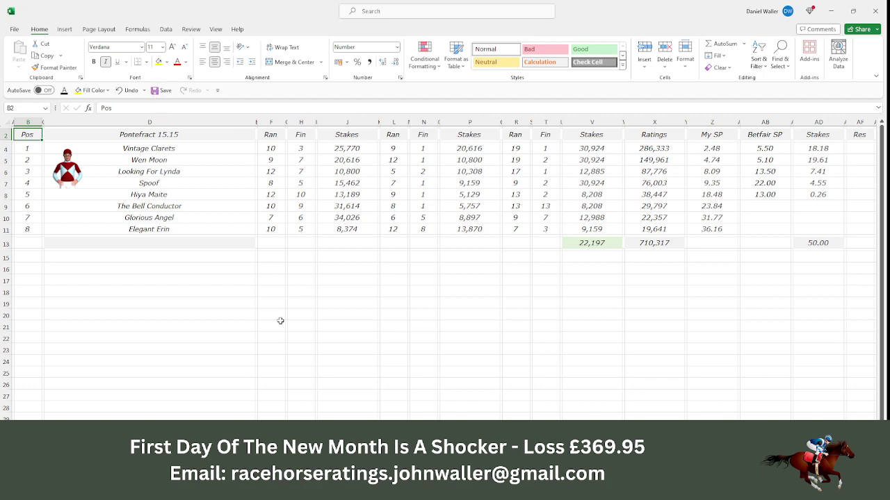
key("alt+Tab")
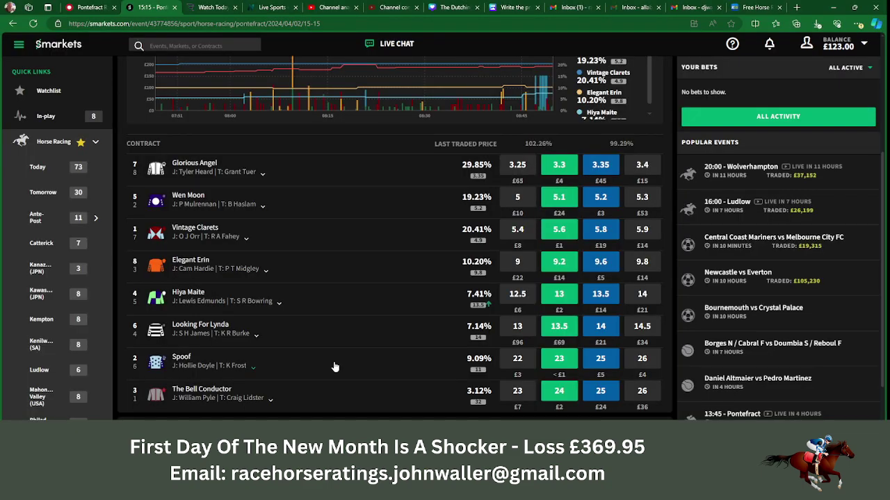
left_click(90, 6)
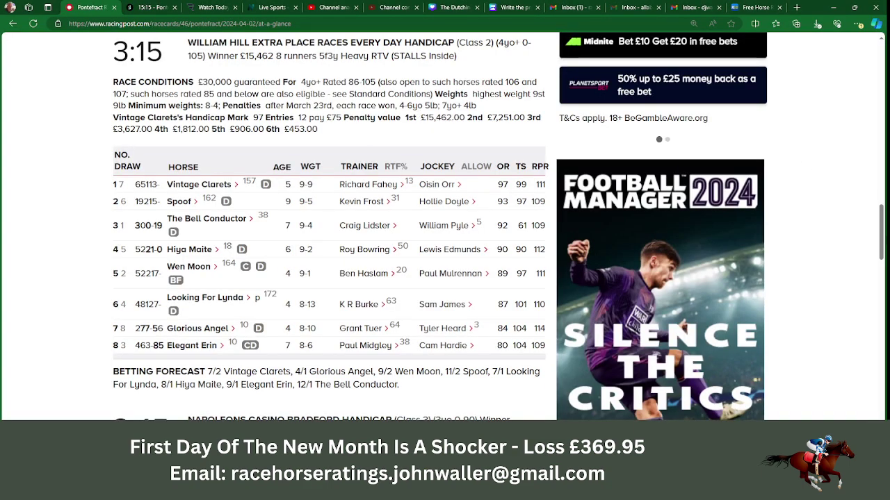
scroll(884, 250, "down", 4)
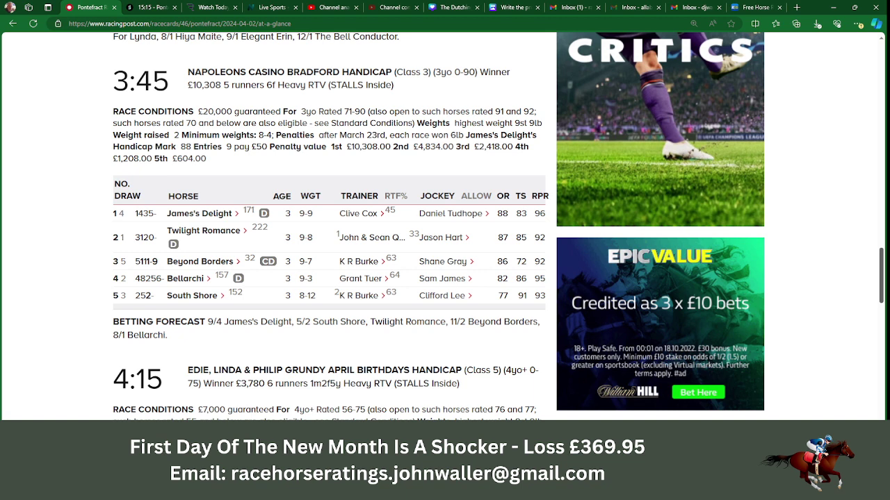
key("alt+Tab")
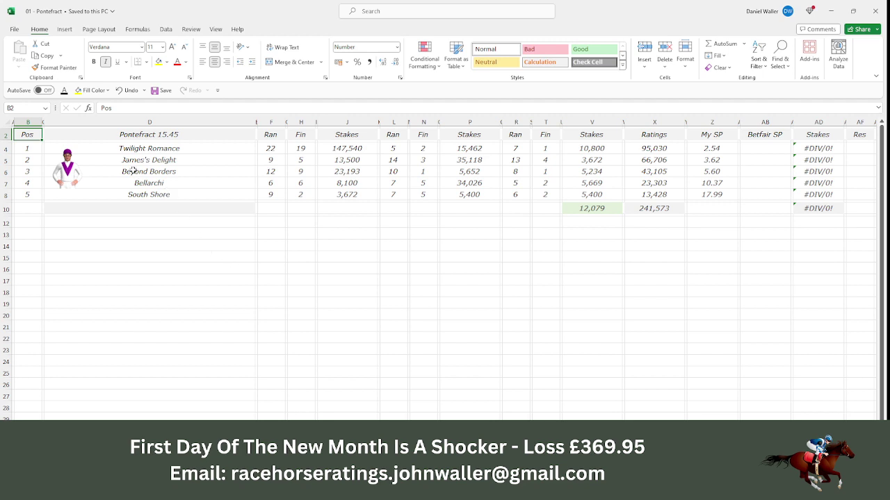
Read the five runners' prices in the Smarkets Pontefract 15:45 market for the 15.45 sheet
left_click(762, 148)
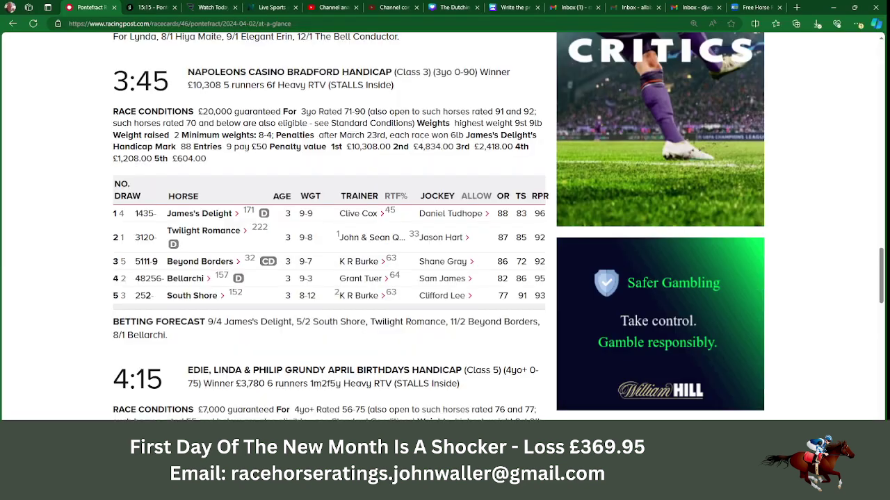
left_click(147, 7)
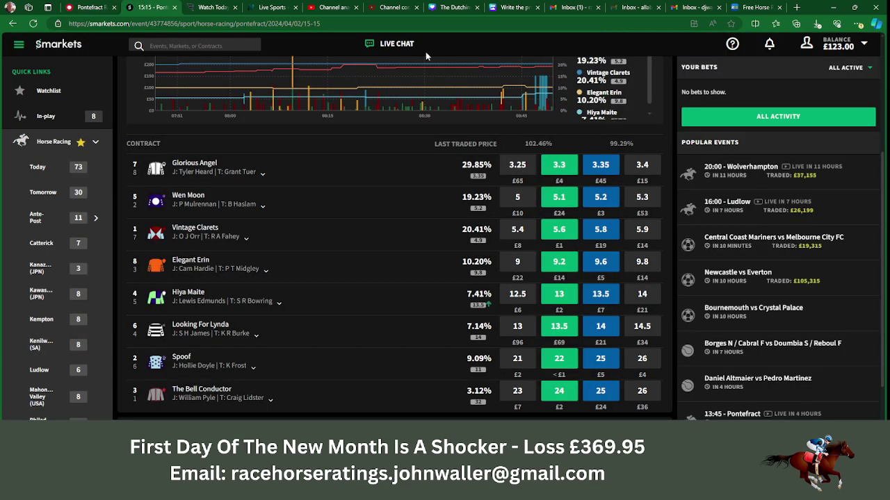
scroll(427, 56, "up", 2)
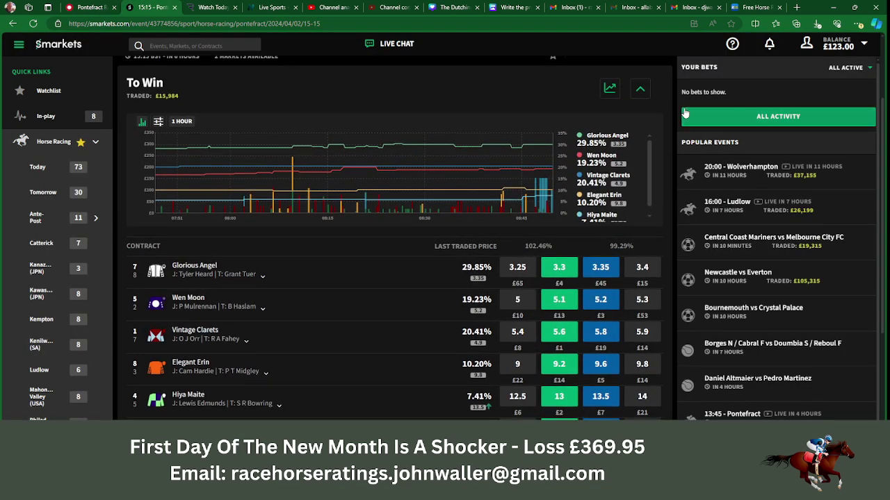
scroll(684, 112, "up", 2)
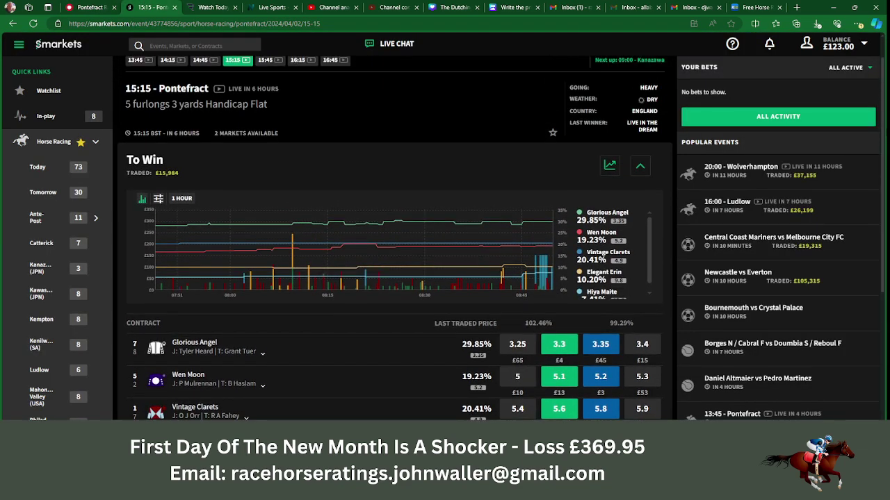
left_click(265, 60)
scroll(395, 236, "down", 3)
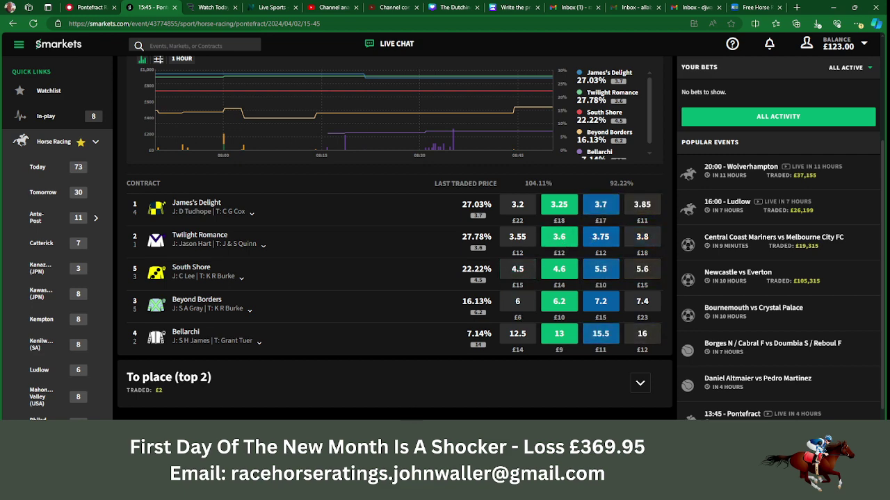
key("alt+Tab")
Enter Betfair SPs 3.60 for Twilight Romance and 3.25 for James's Delight
type("3.6")
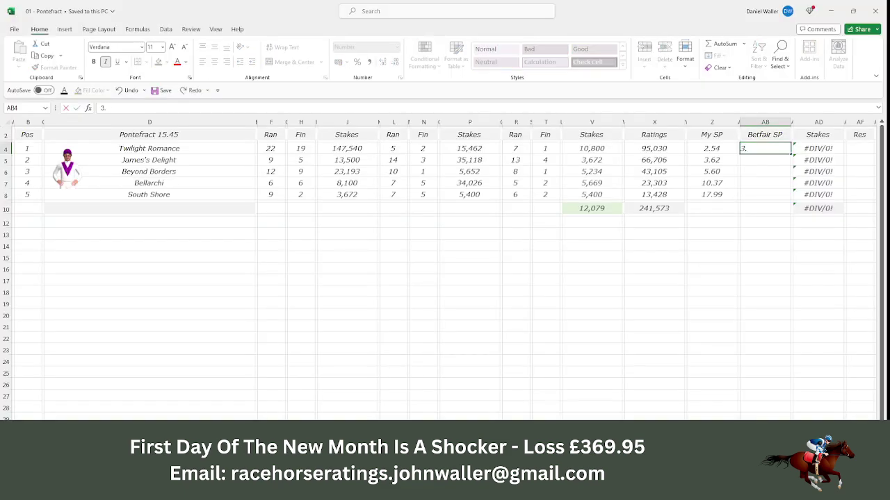
key("Tab")
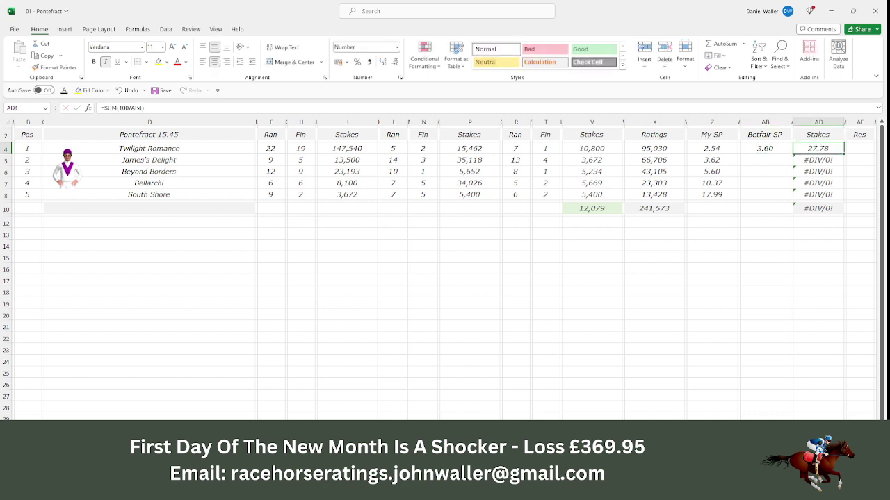
key("Down")
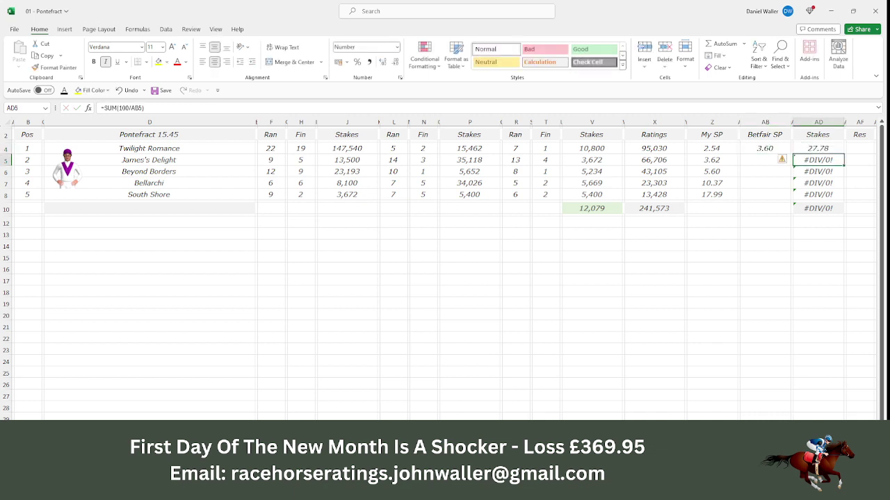
key("Left")
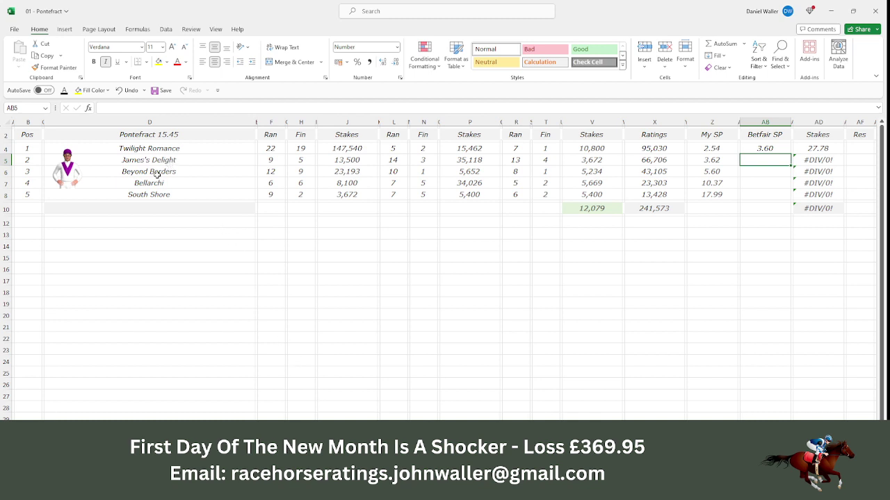
left_click(351, 486)
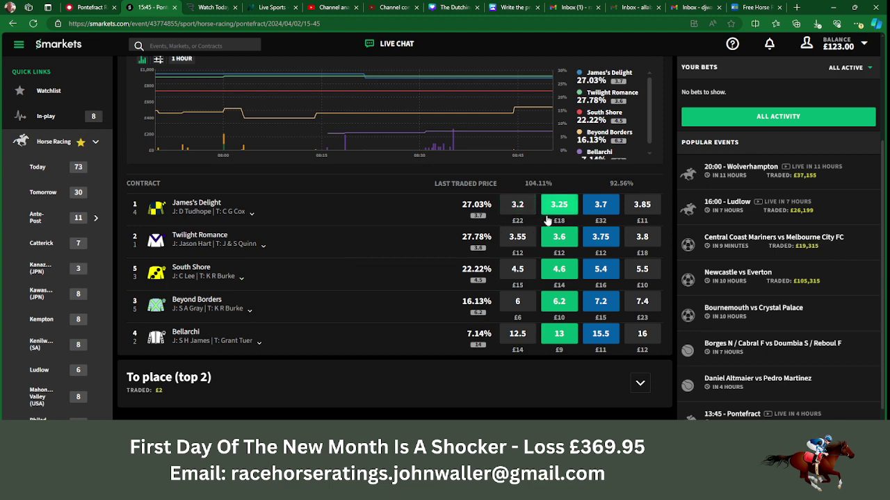
left_click(441, 486)
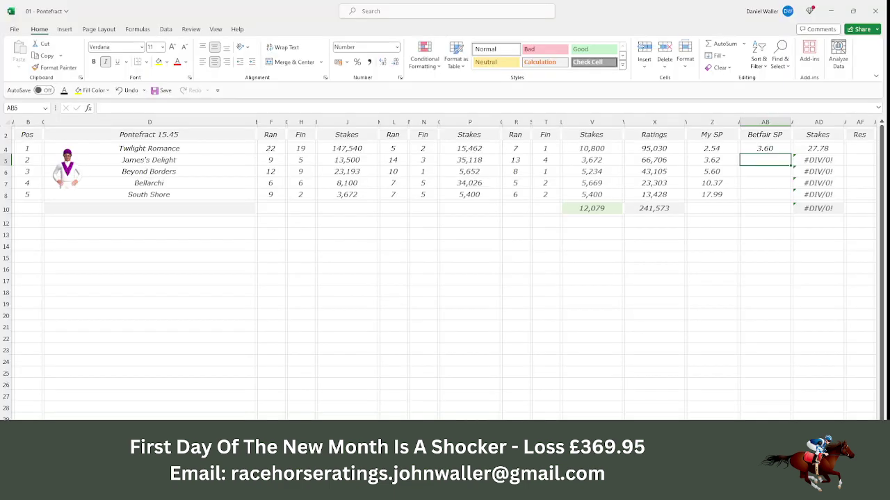
type("3.25")
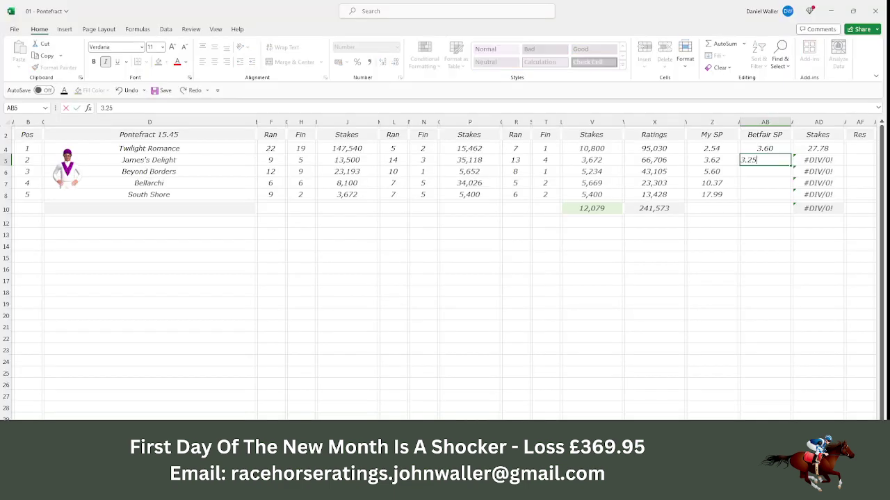
key("Tab")
Overwrite James's Delight's stake with 22.22 and clear the unused stakes in AD6:AD8
left_click(818, 160)
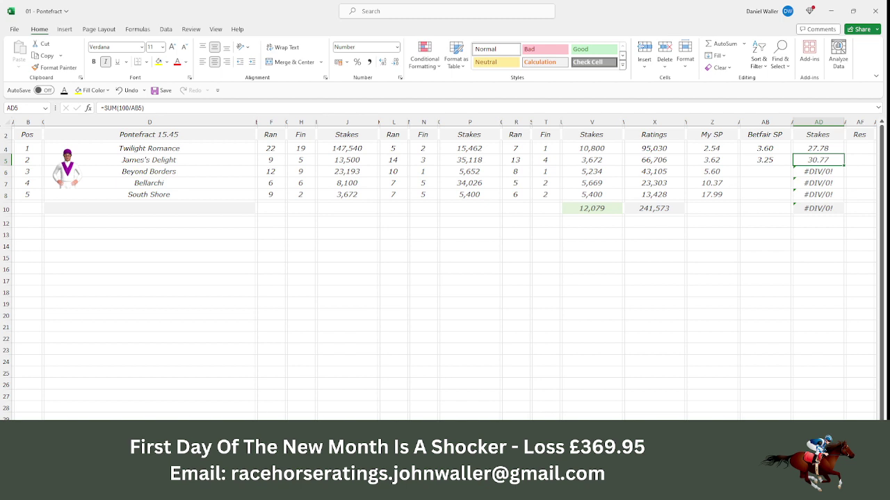
type("22.22")
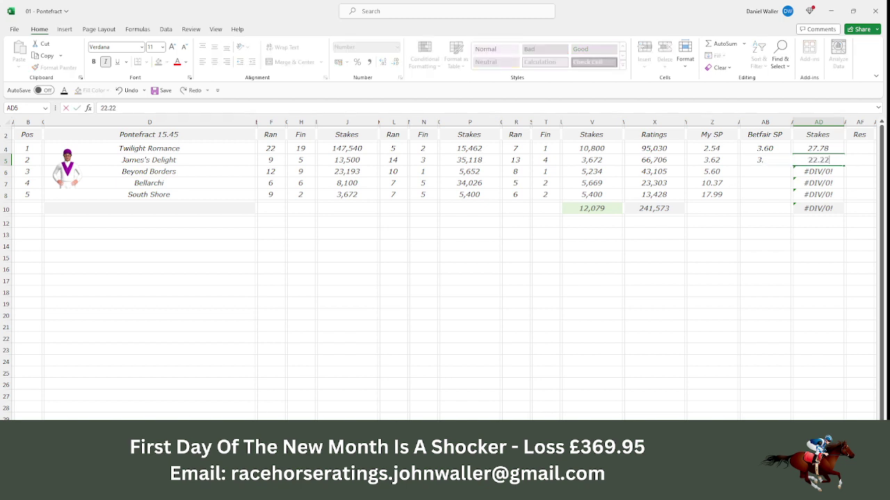
key("Return")
key("Delete")
key("Down")
key("Delete")
key("Down")
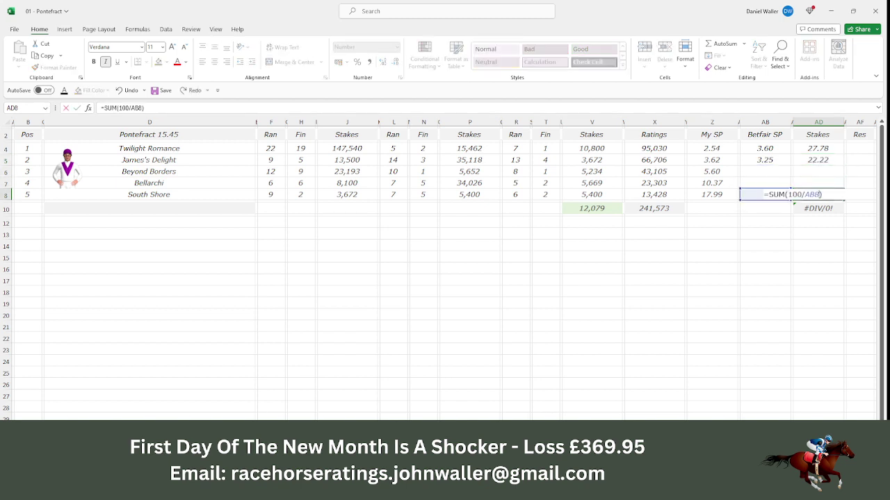
key("Delete")
key("Up")
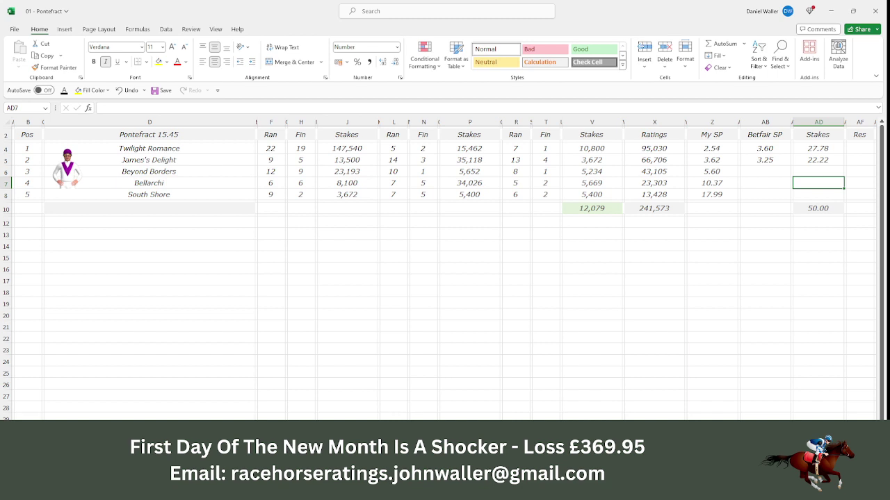
key("alt+Tab")
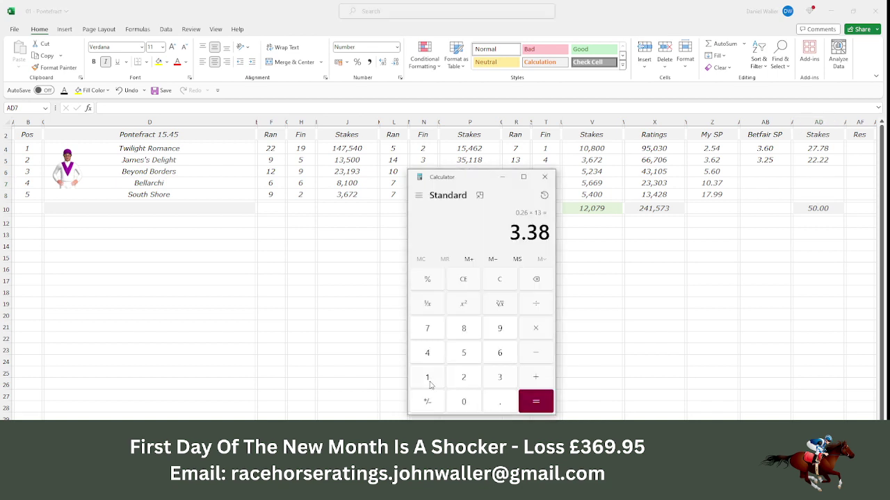
Work out James's Delight's return in Calculator: 22.22 × 3.25 = 72.215
left_click(465, 377)
left_click(465, 377)
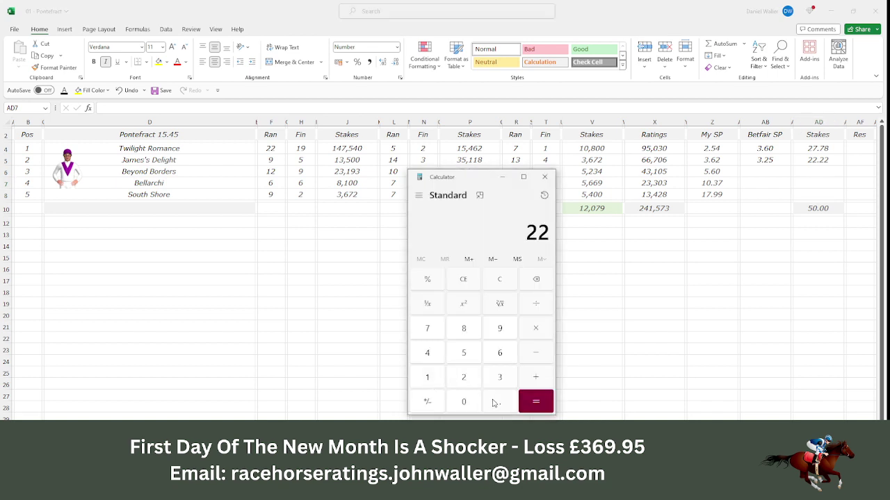
left_click(496, 401)
left_click(475, 384)
left_click(474, 384)
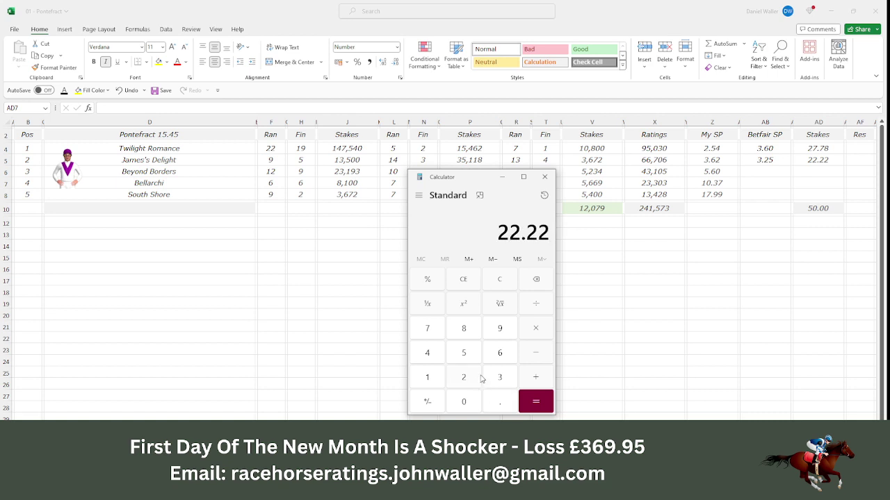
left_click(530, 334)
left_click(495, 376)
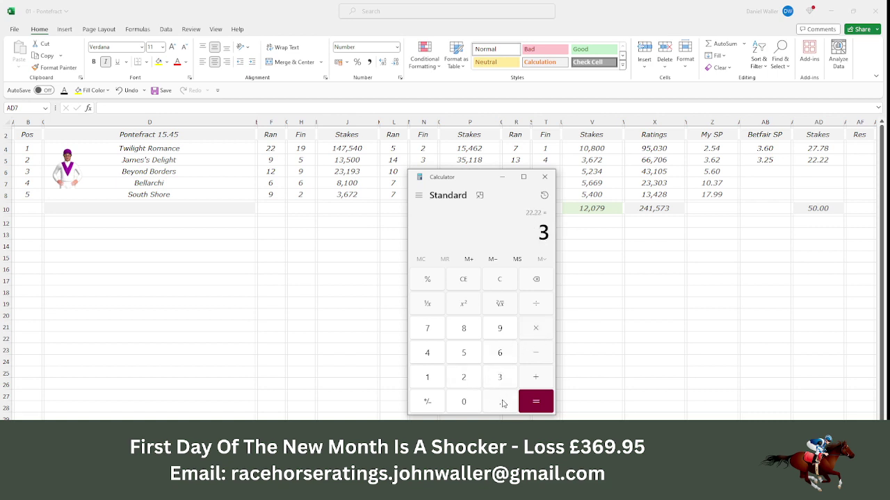
left_click(503, 401)
left_click(476, 386)
left_click(465, 358)
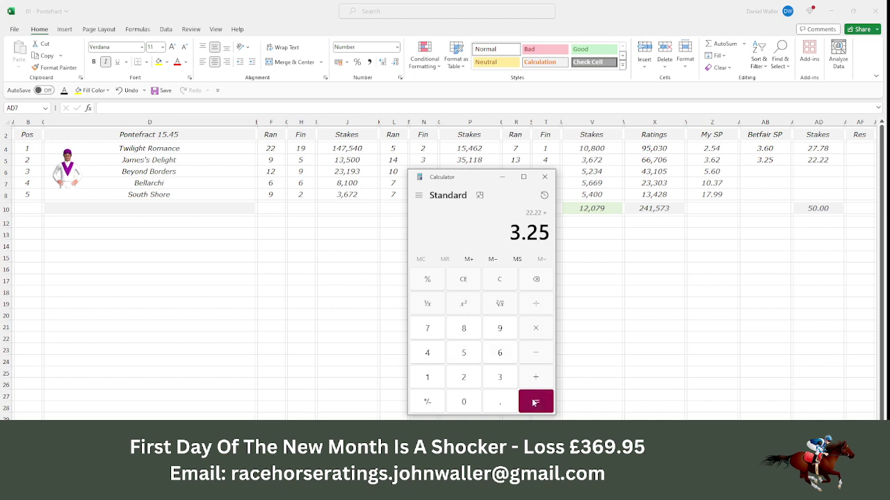
left_click(533, 403)
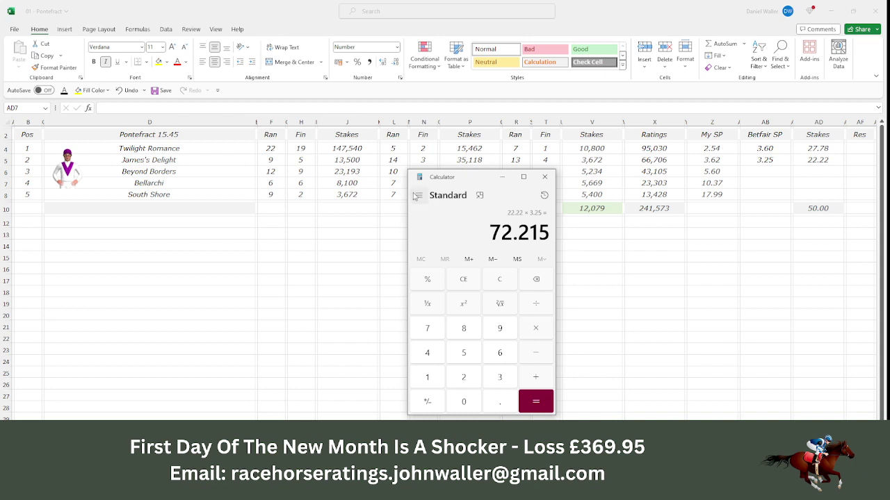
left_click(36, 139)
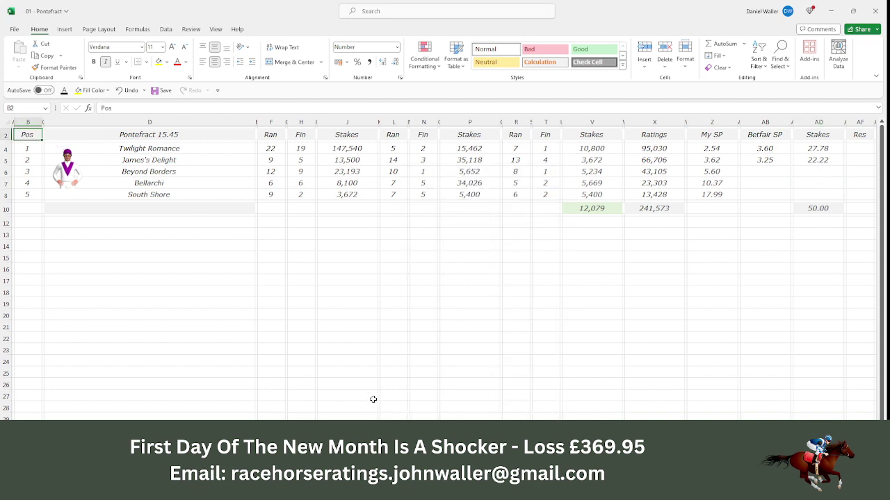
Review the Racing Post Pontefract card, then move to the Pontefract 16.15 sheet
key("alt+Tab")
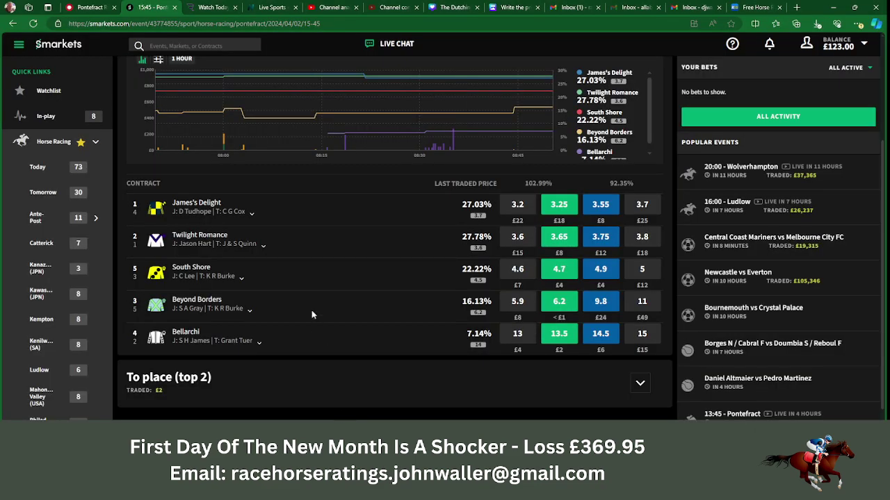
left_click(91, 6)
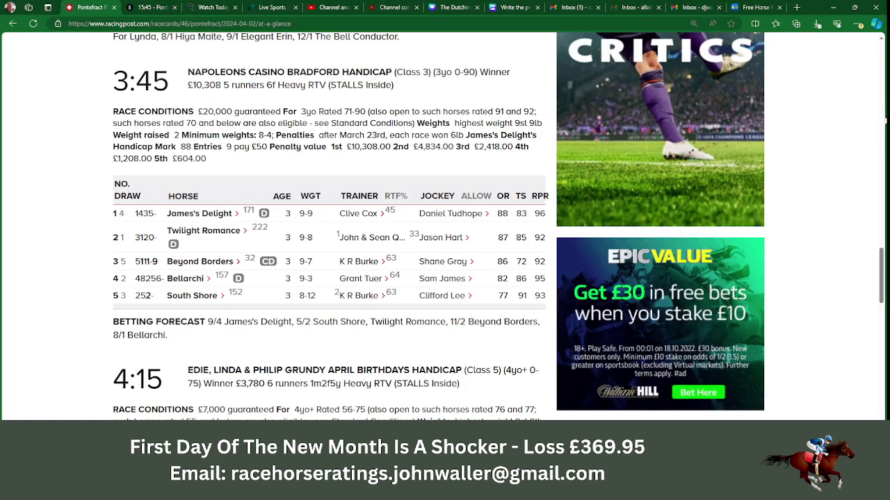
scroll(883, 266, "down", 5)
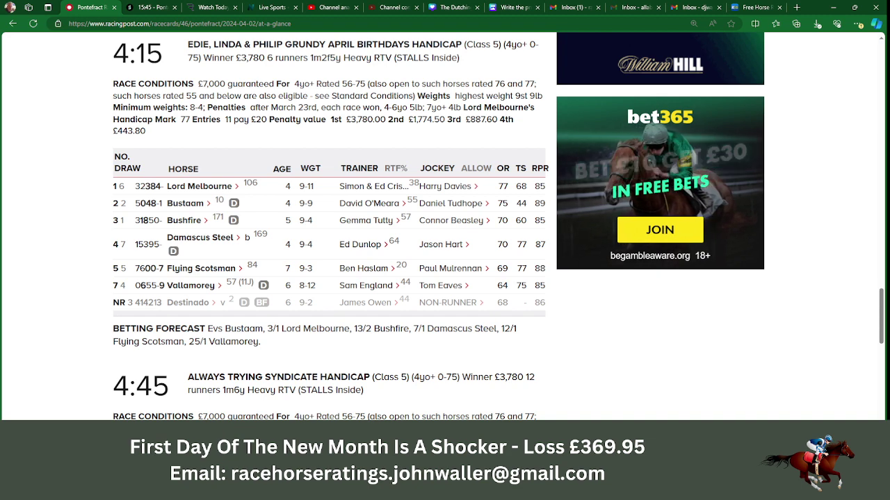
key("alt+Tab")
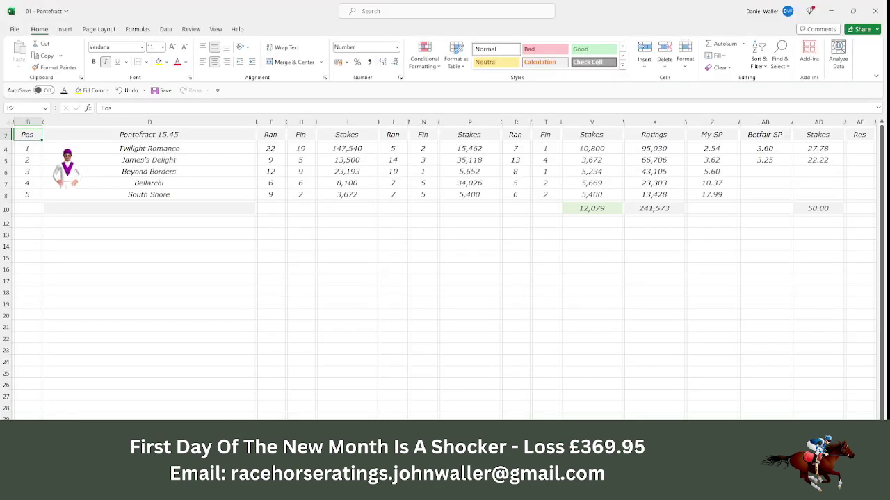
key("ctrl+Page_Down")
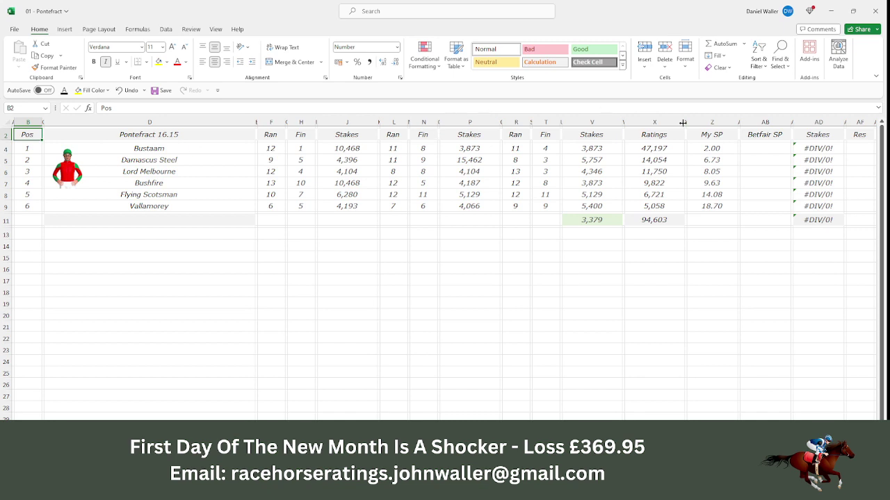
Select AB4 for Bustaam and view the Smarkets 16:15 Pontefract To Win prices
left_click(742, 148)
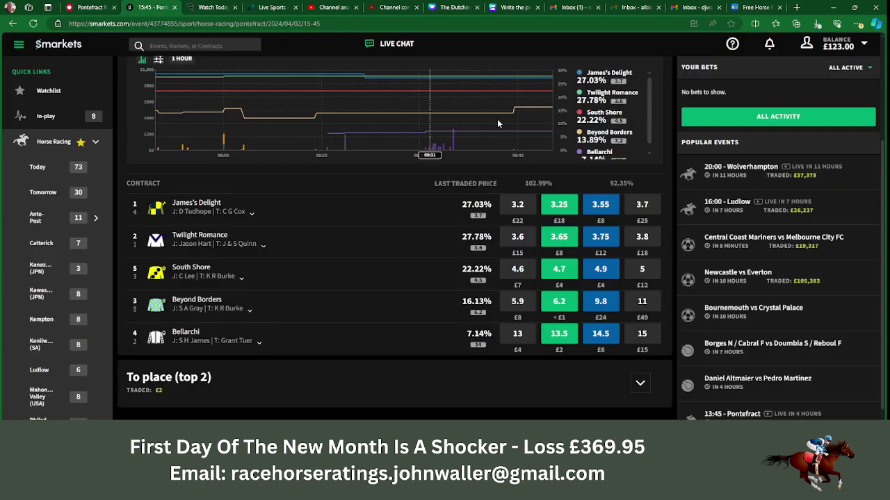
scroll(498, 124, "up", 3)
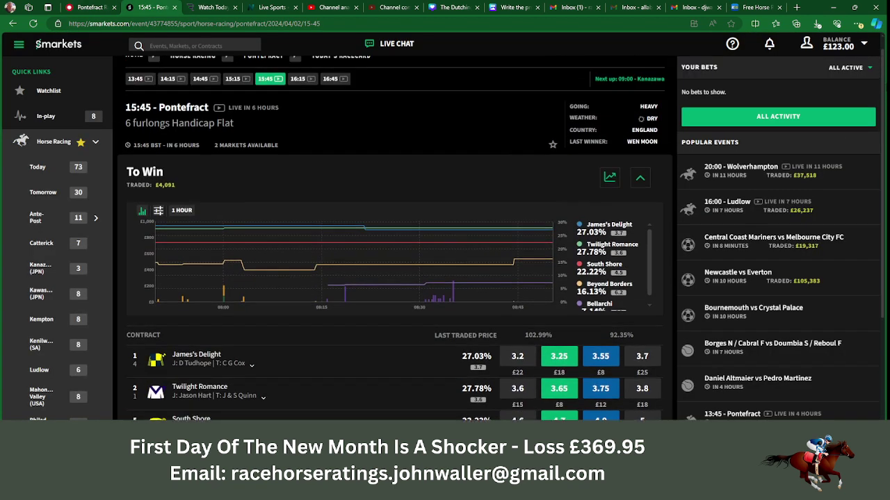
left_click(297, 82)
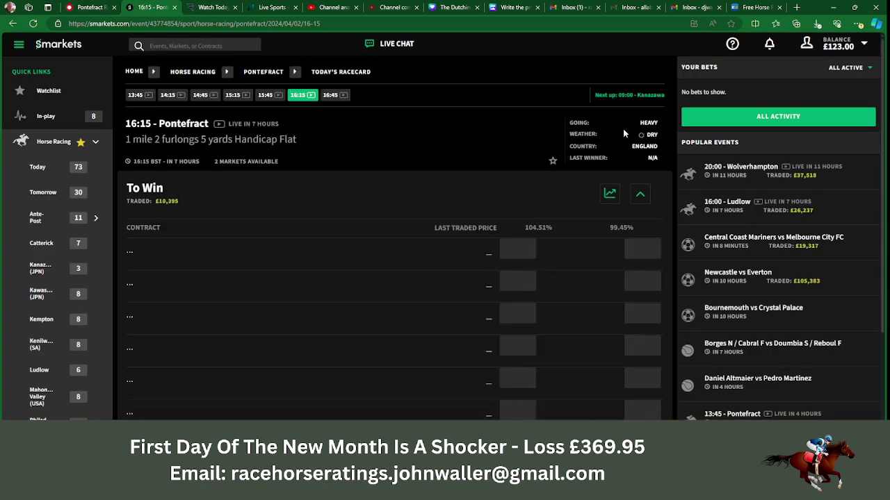
scroll(393, 236, "down", 3)
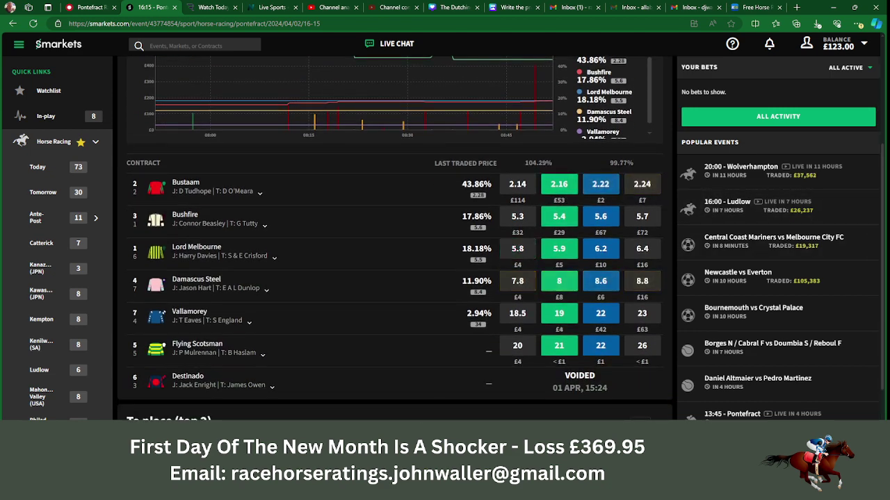
Enter Betfair SP 2.16 for Bustaam and 8 for Damascus Steel
key("alt+Tab")
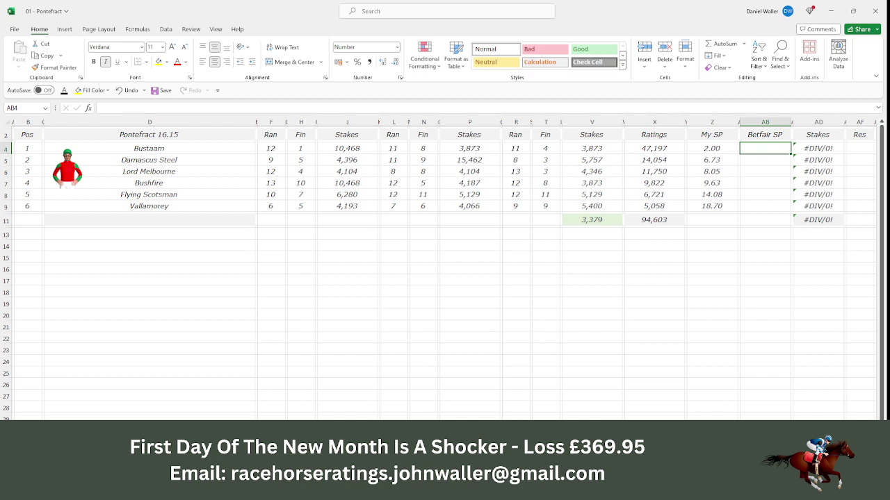
type("2.16")
key("Tab")
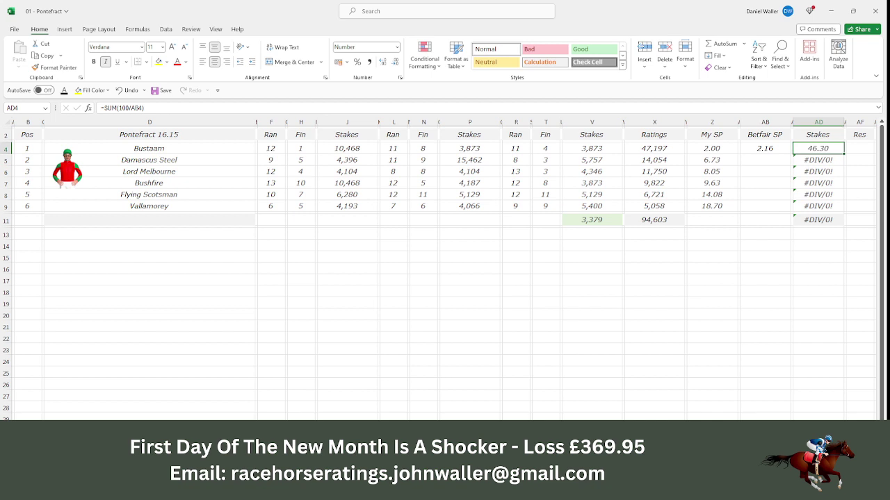
key("Down")
key("Left")
key("Left")
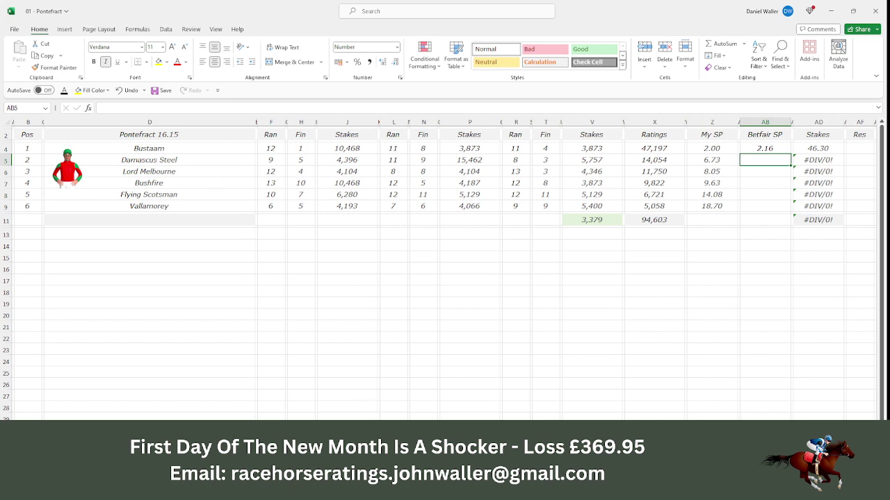
key("alt+Tab")
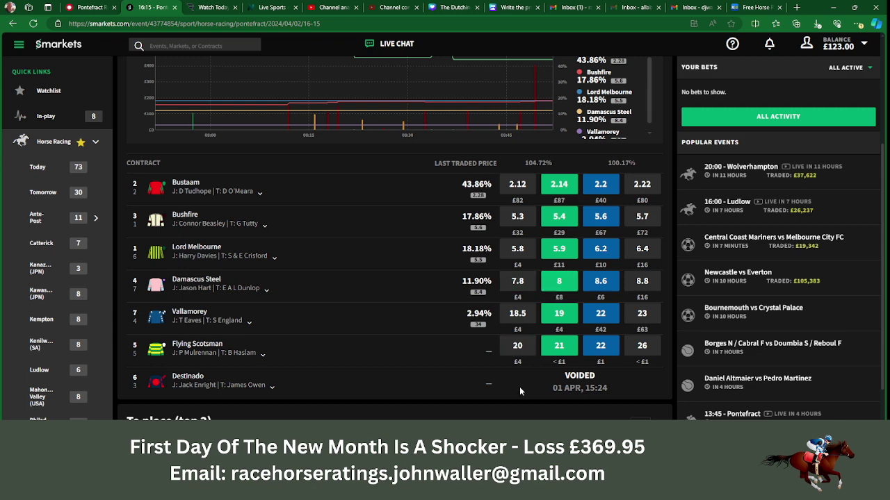
key("alt+Tab")
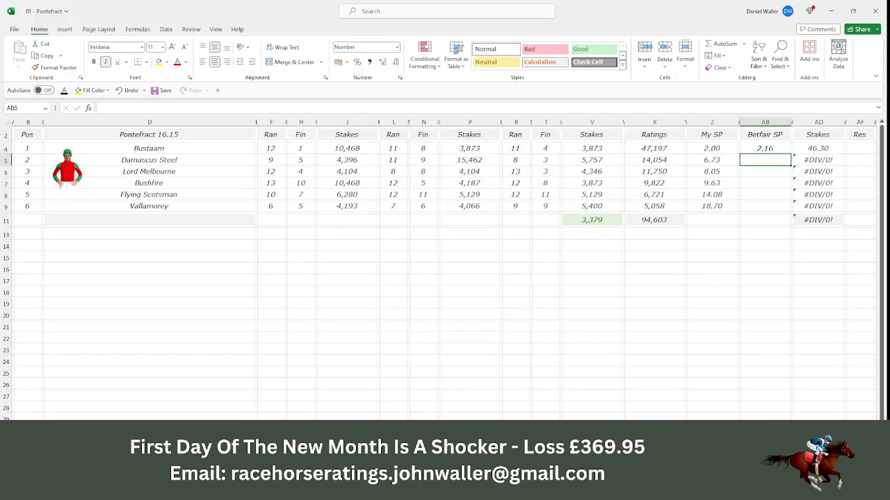
type("8")
key("Tab")
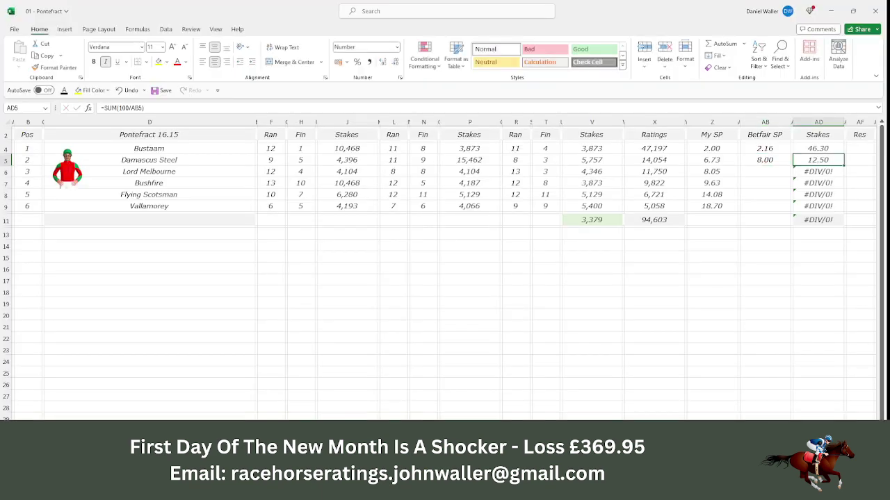
Set Damascus Steel's stake to 3.7 and clear the unused stakes so AD11 totals 50.00
type("3.7")
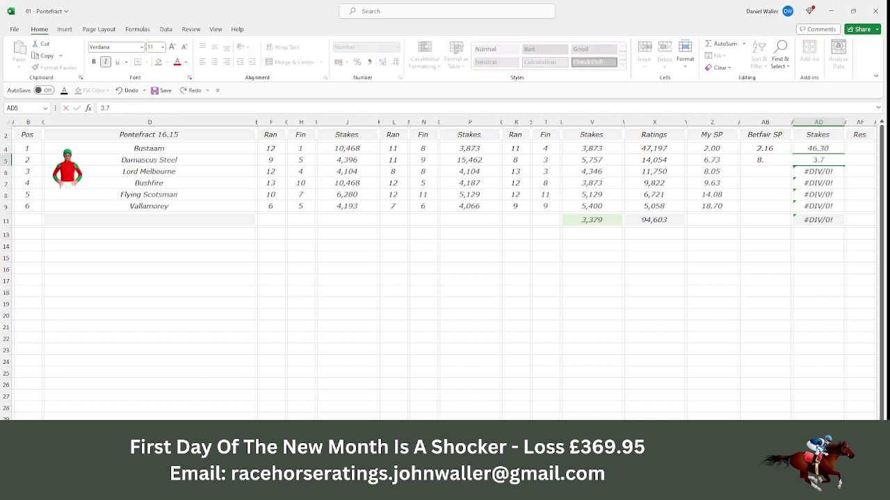
key("Return")
key("BackSpace")
key("Return")
key("BackSpace")
key("Return")
key("BackSpace")
key("Return")
key("BackSpace")
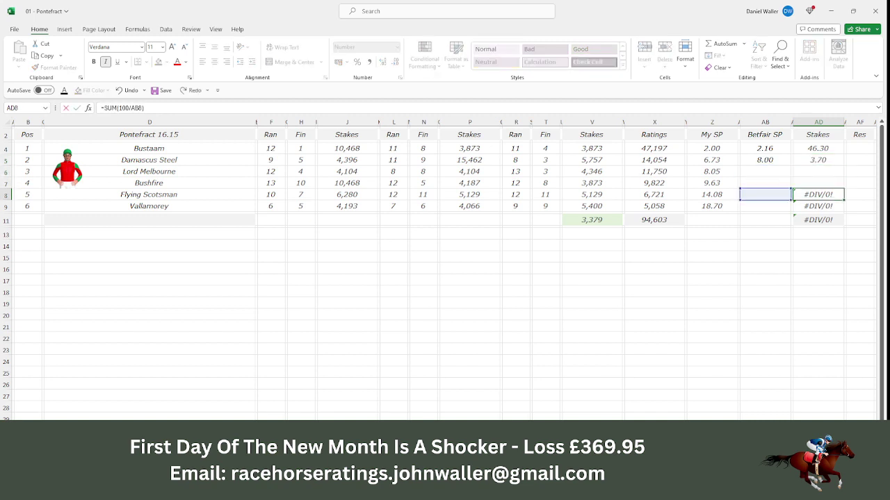
left_click(818, 182)
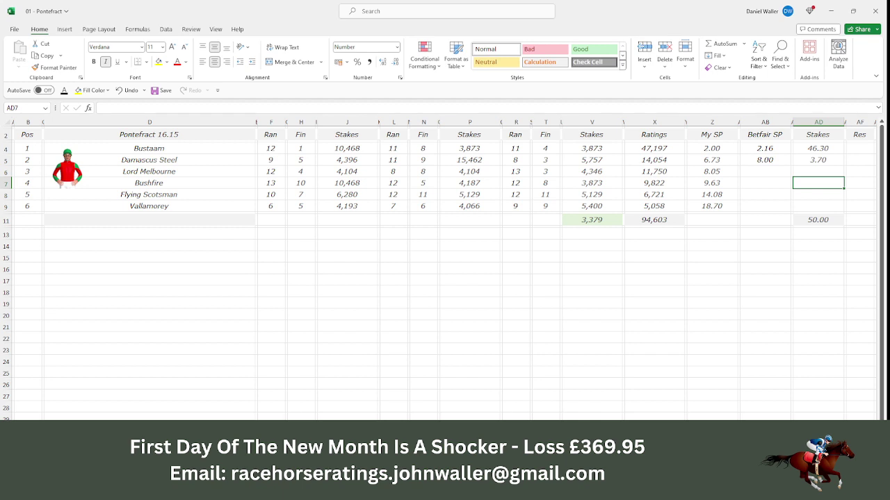
Work out Damascus Steel's return in Calculator, 3.7 × 8 = 29.6, and return to Excel
key("alt+Tab")
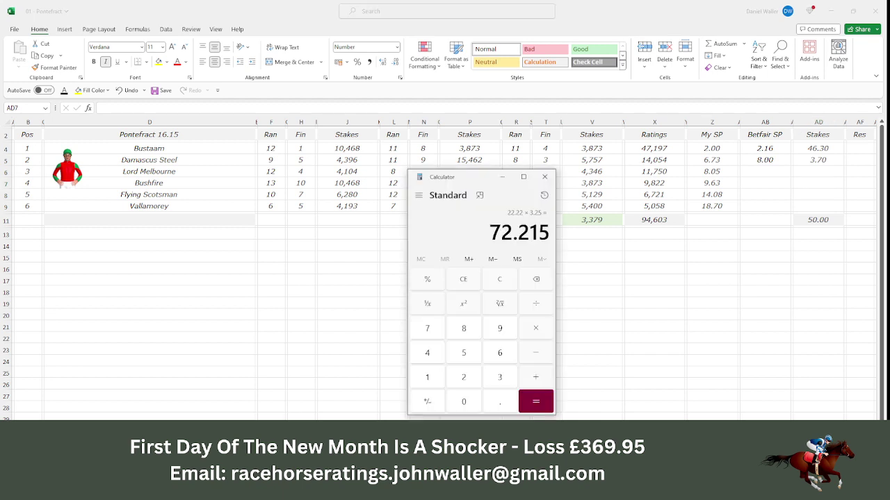
left_click(505, 381)
left_click(505, 401)
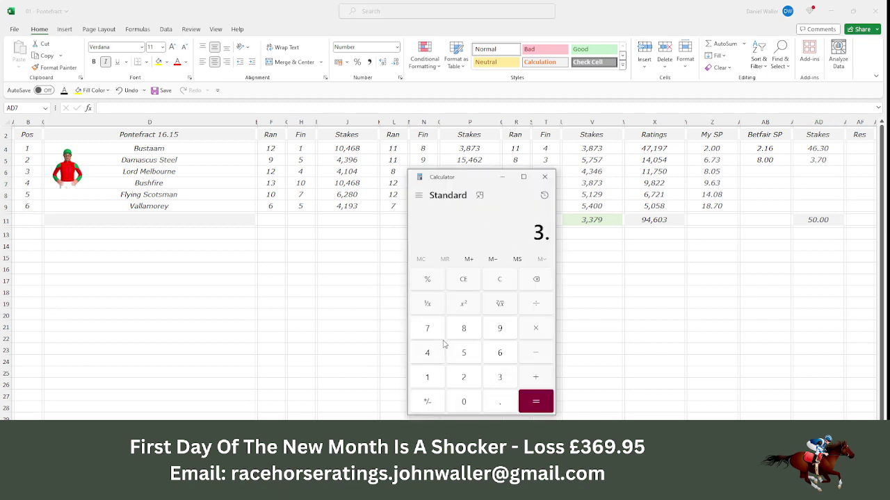
left_click(434, 332)
left_click(524, 335)
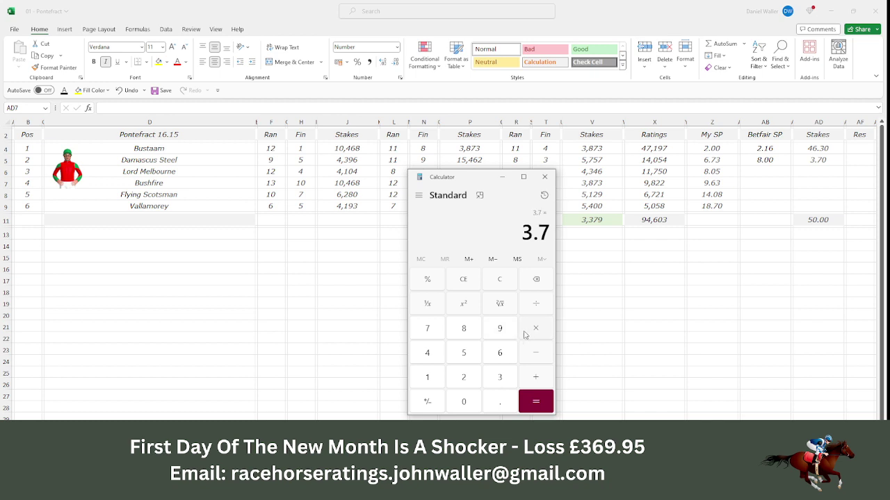
left_click(472, 333)
left_click(539, 402)
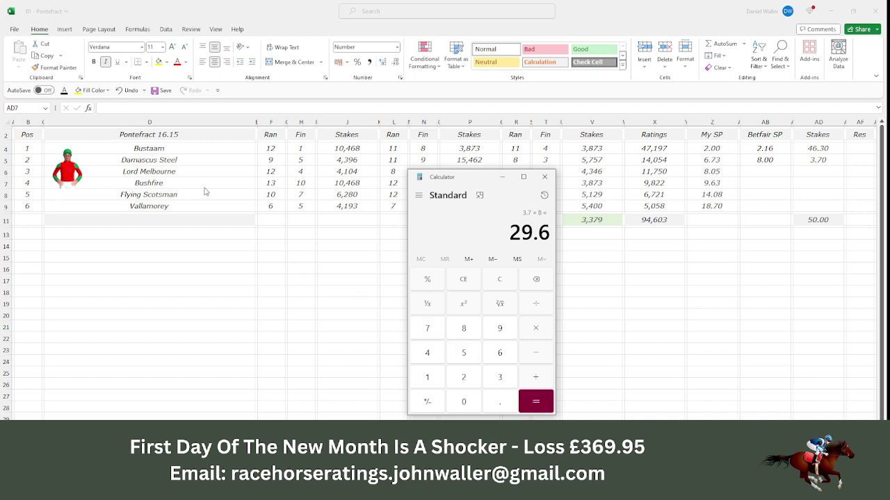
left_click(29, 144)
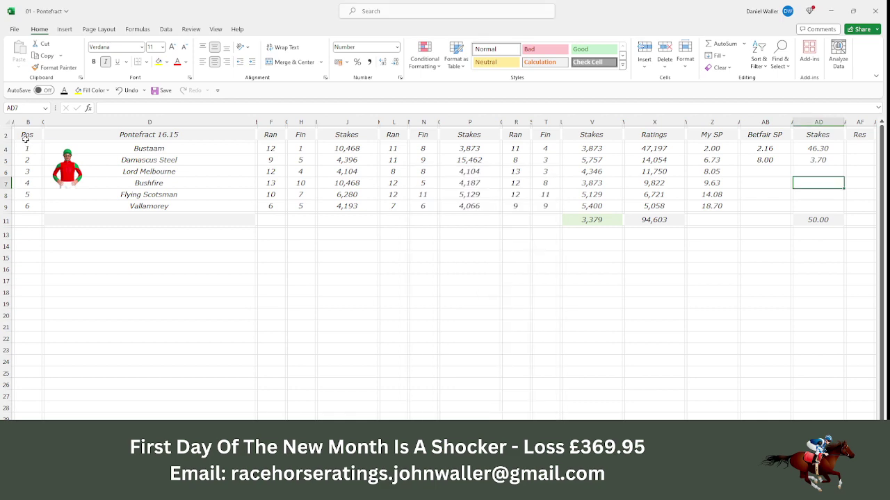
left_click(28, 137)
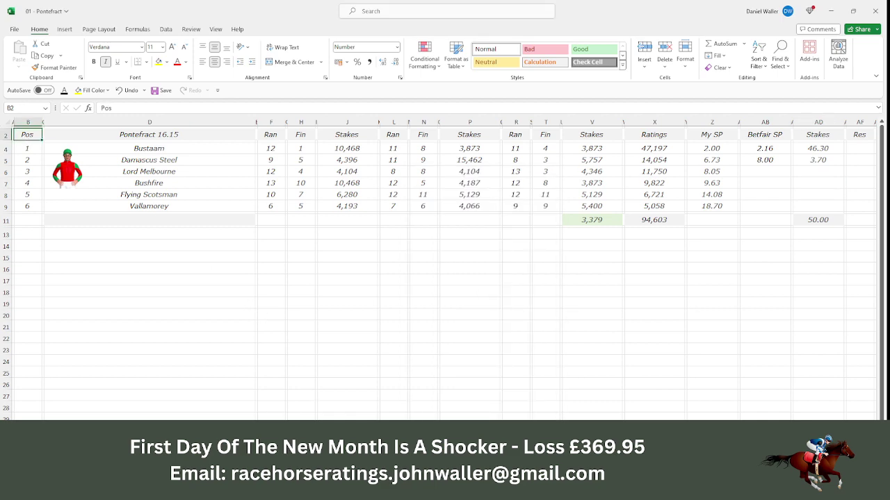
Review the twelve runners on Racing Post's 4:45 card, then move to the Pontefract 16.45 sheet
key("alt+Tab")
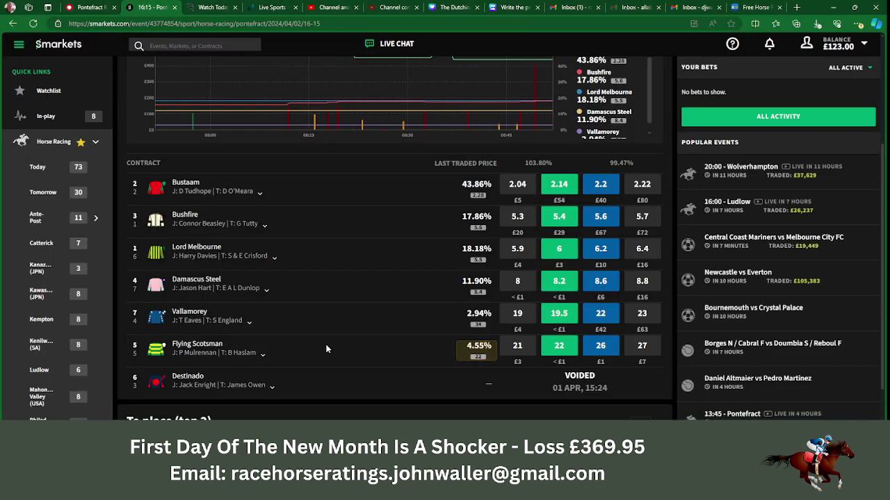
left_click(84, 6)
scroll(706, 116, "up", 1)
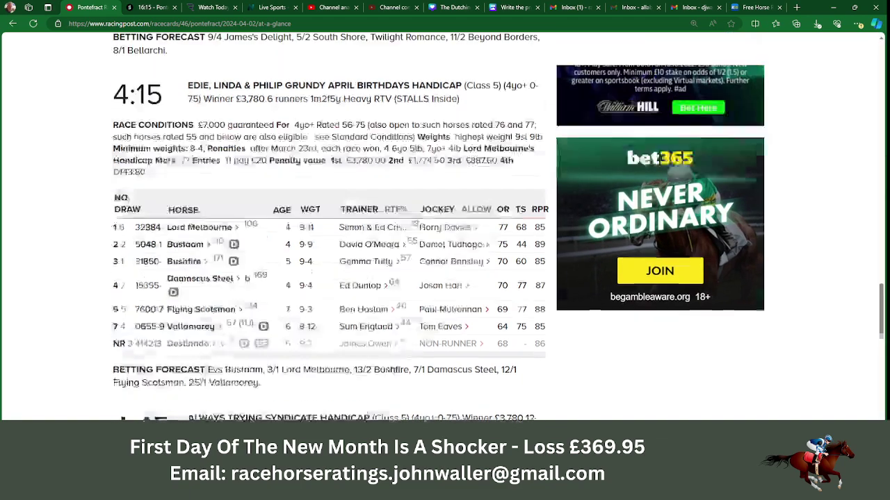
scroll(444, 223, "up", 4)
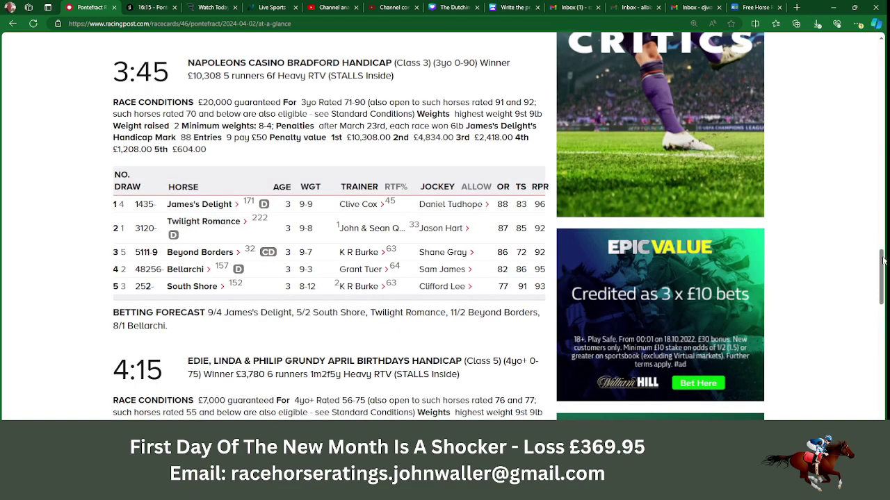
scroll(330, 223, "down", 10)
scroll(330, 222, "down", 2)
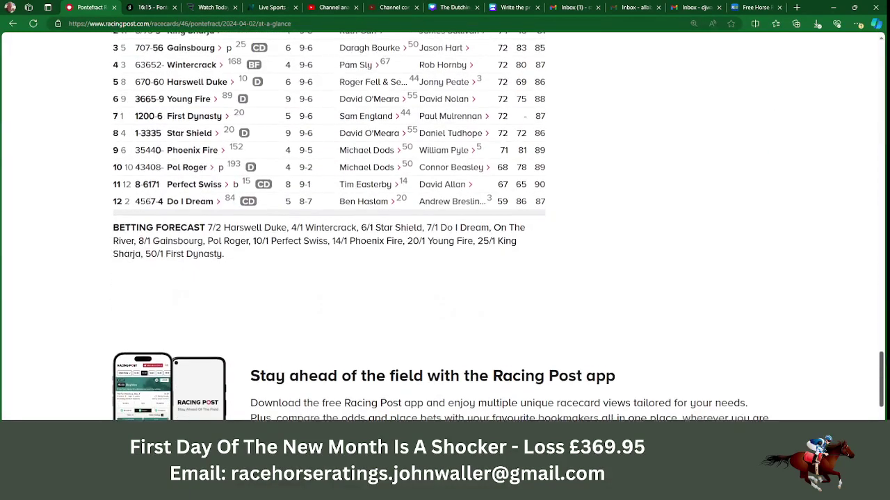
scroll(330, 223, "up", 2)
scroll(330, 223, "down", 1)
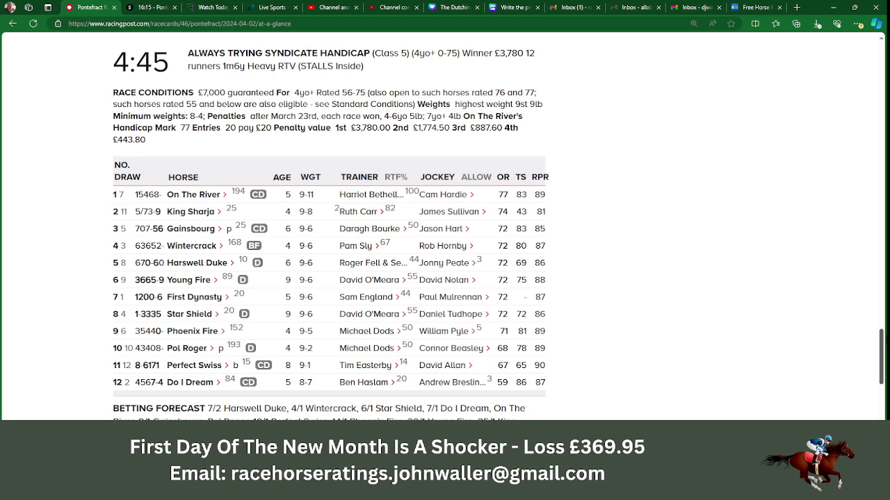
key("alt+Tab")
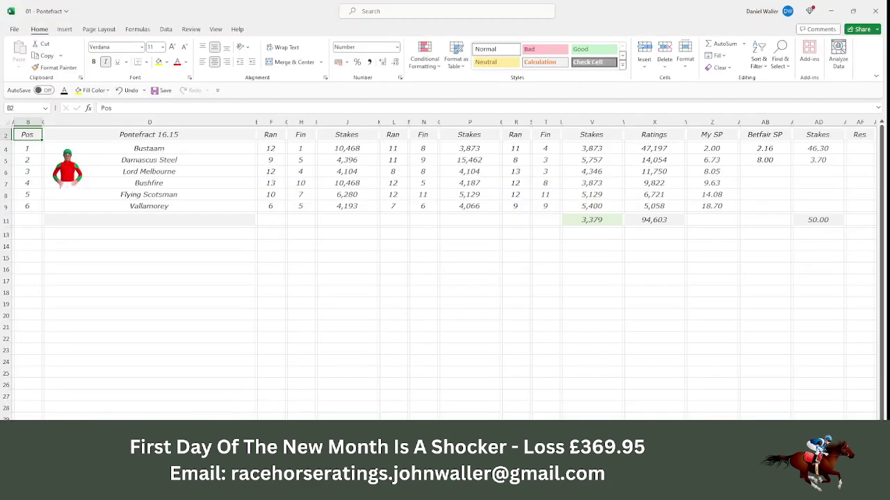
key("ctrl+Page_Down")
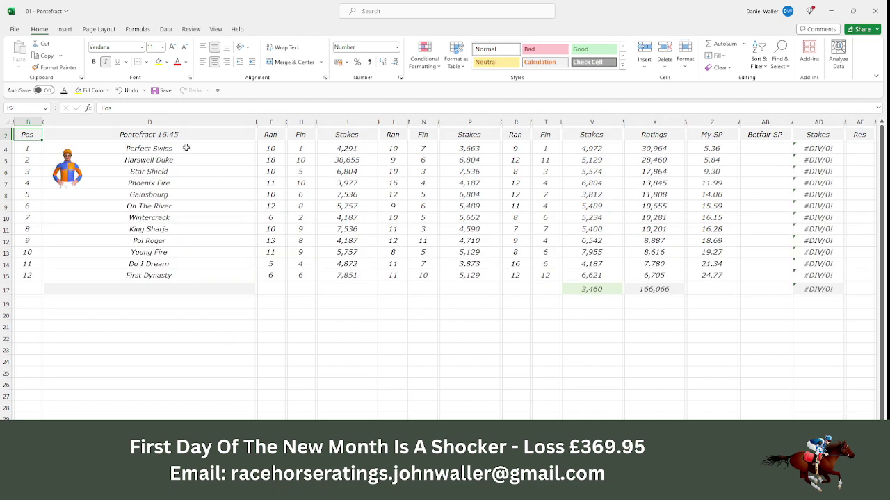
Select AB4 for Perfect Swiss and check the Smarkets 16:45 Pontefract To Win prices
left_click(745, 151)
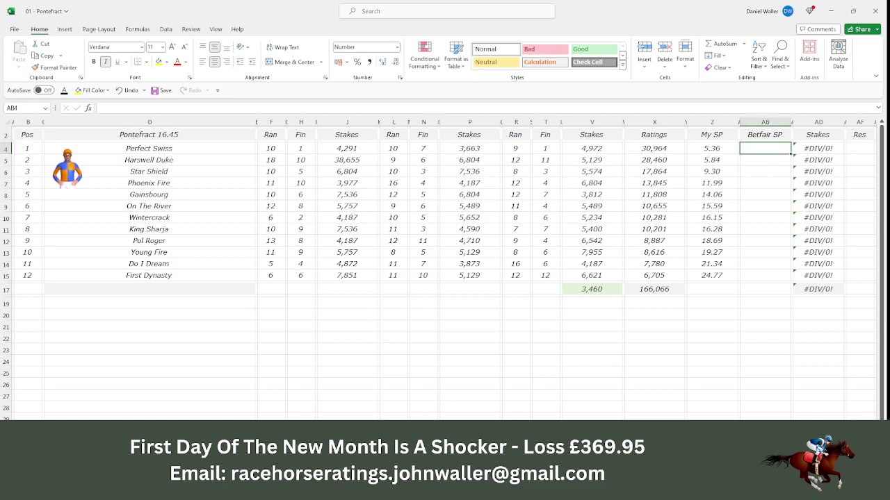
key("alt+Tab")
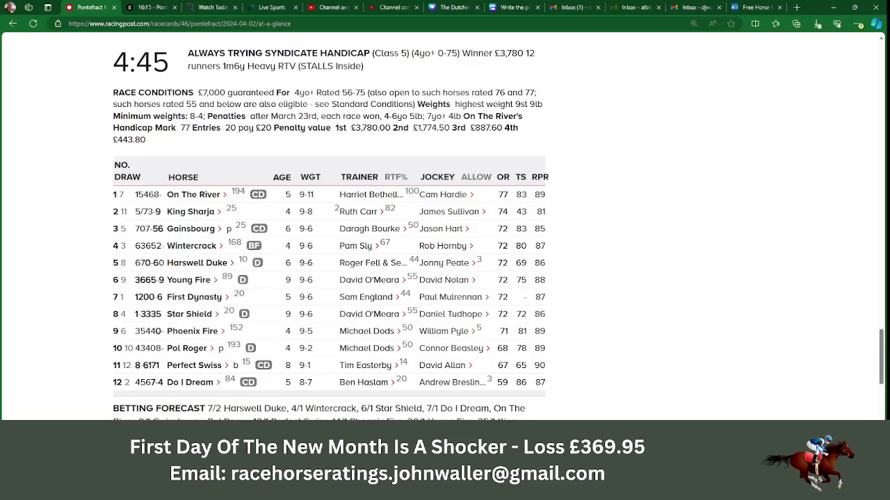
left_click(149, 7)
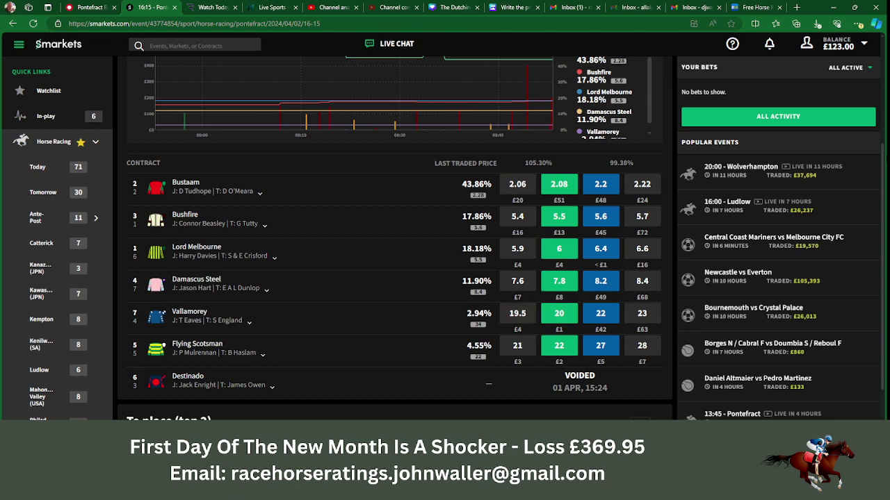
scroll(394, 236, "up", 3)
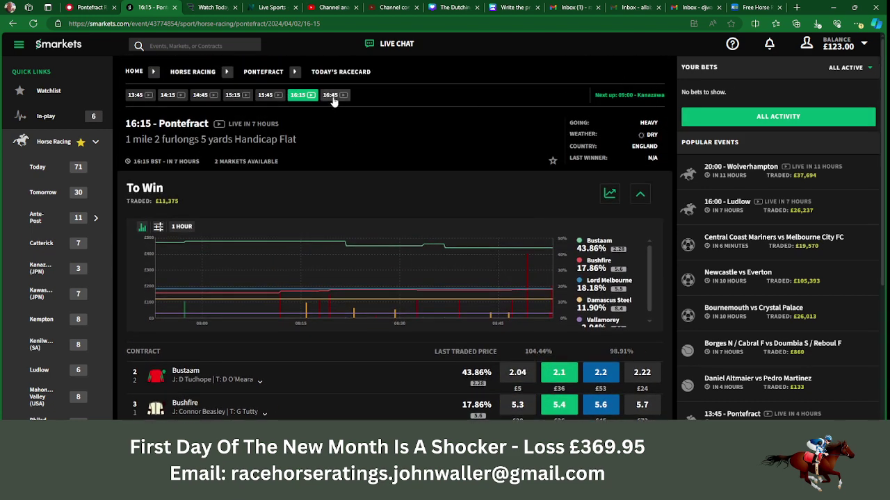
left_click(332, 97)
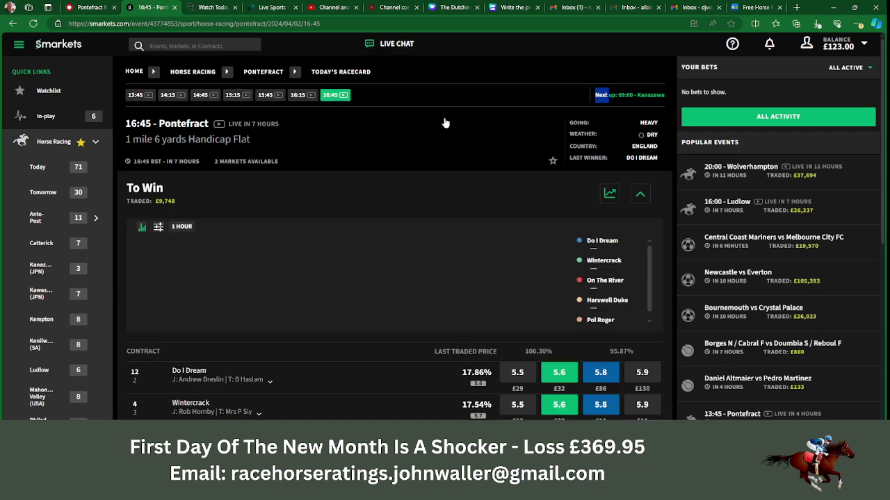
scroll(394, 236, "down", 3)
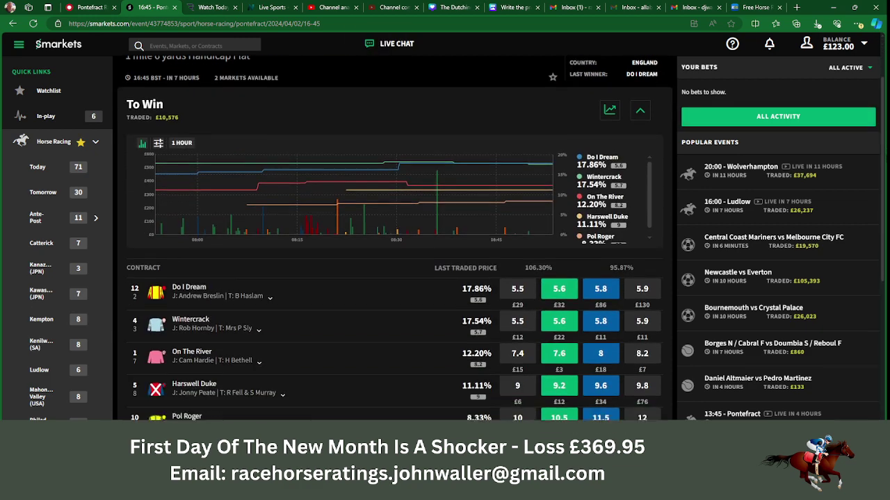
scroll(395, 236, "down", 2)
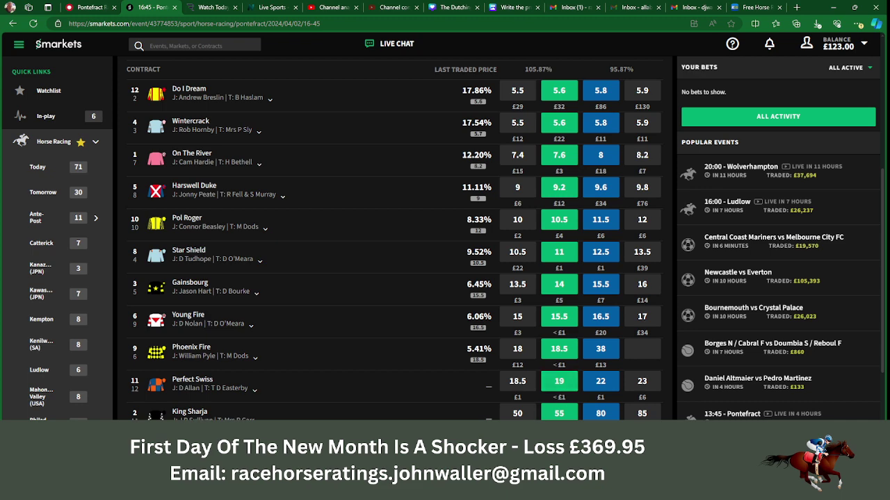
key("alt+Tab")
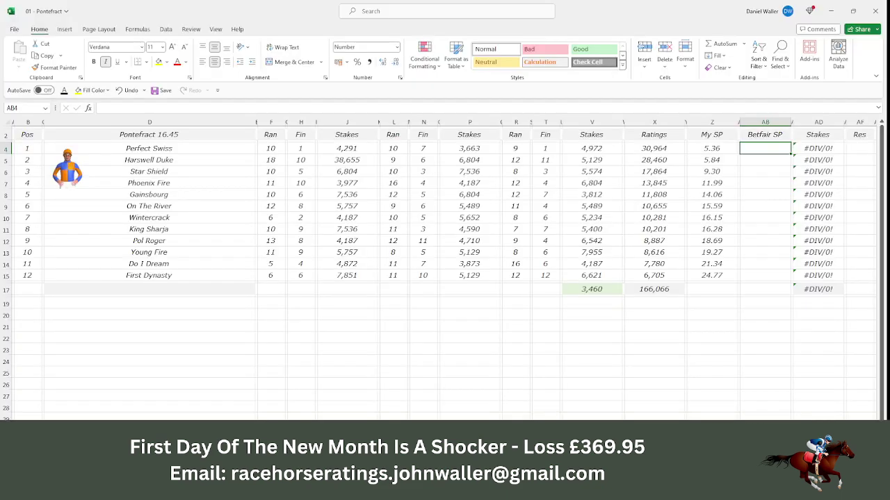
Enter Betfair SPs 19 for Perfect Swiss and 9.2 for Harswell Duke
type("19")
key("Tab")
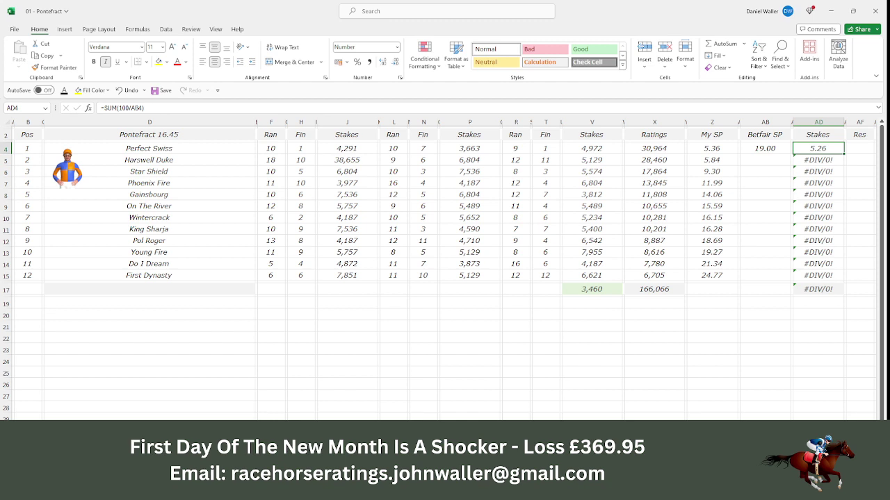
key("Down")
key("Left")
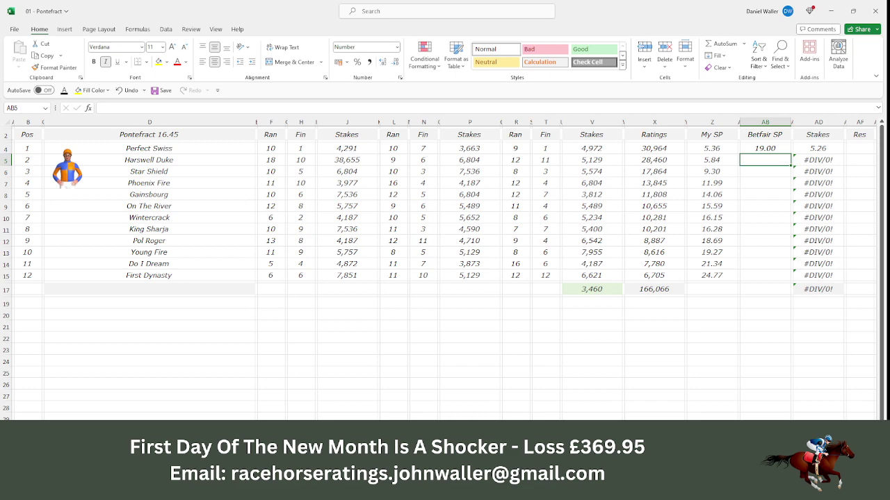
key("alt+Tab")
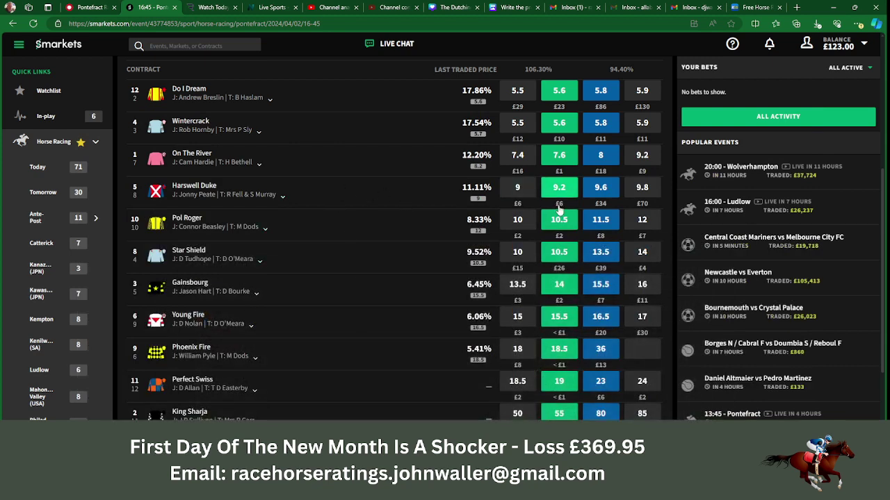
key("alt+Tab")
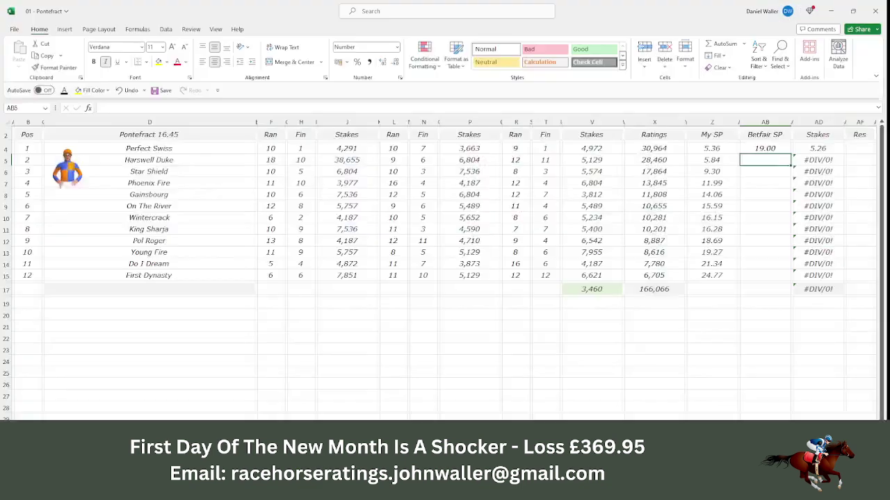
type("9.")
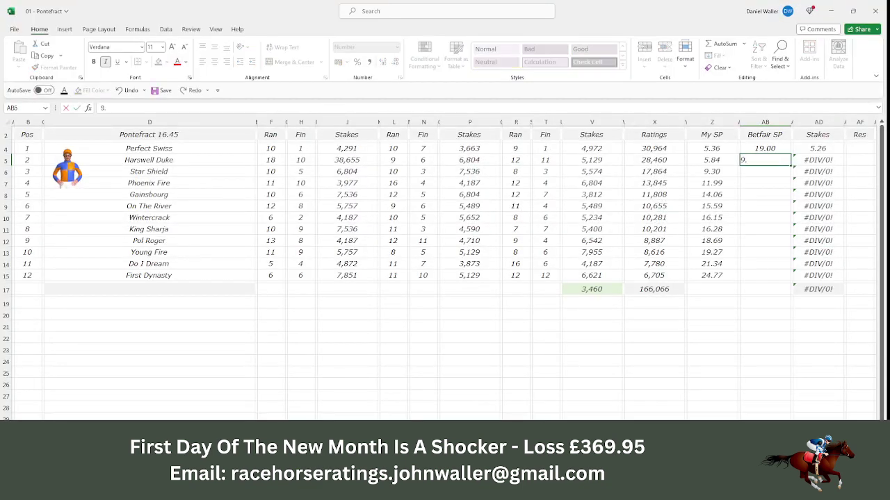
type("2")
key("Tab")
key("Tab")
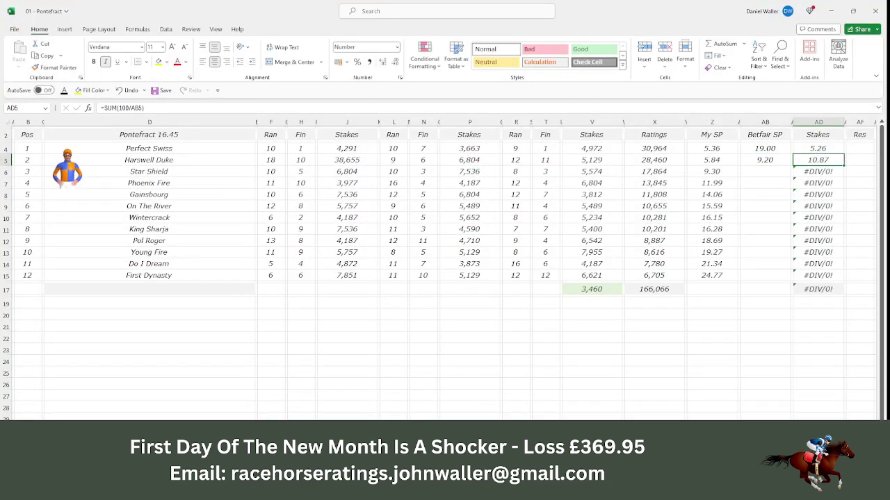
key("Return")
left_click(765, 171)
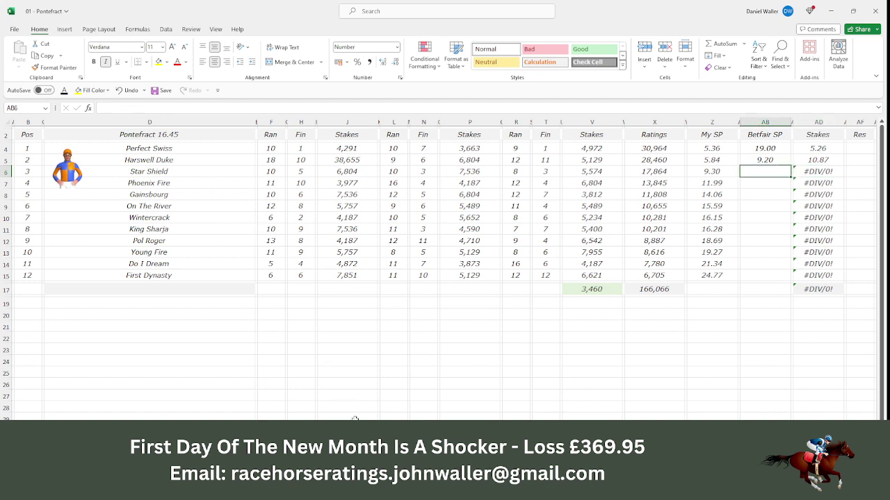
Enter Betfair SPs 11 for Star Shield and 18.5 for Phoenix Fire
left_click(355, 487)
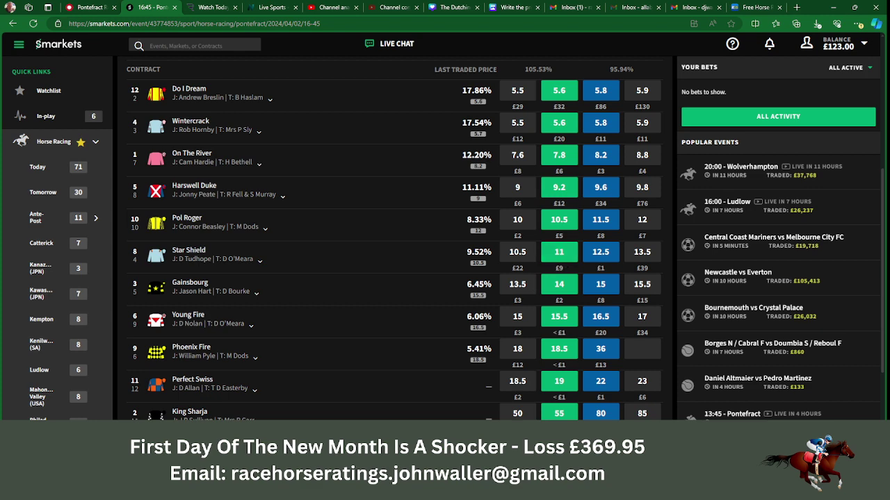
key("alt+Tab")
type("11")
key("Tab")
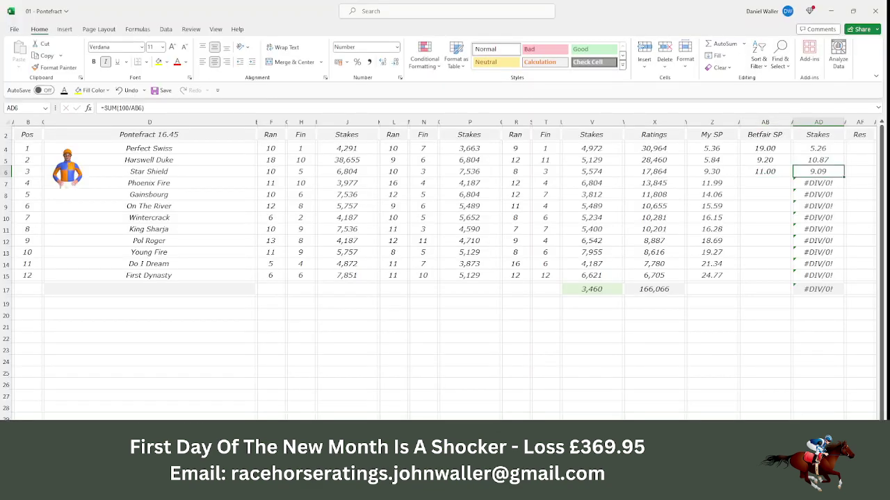
key("Down")
key("Left")
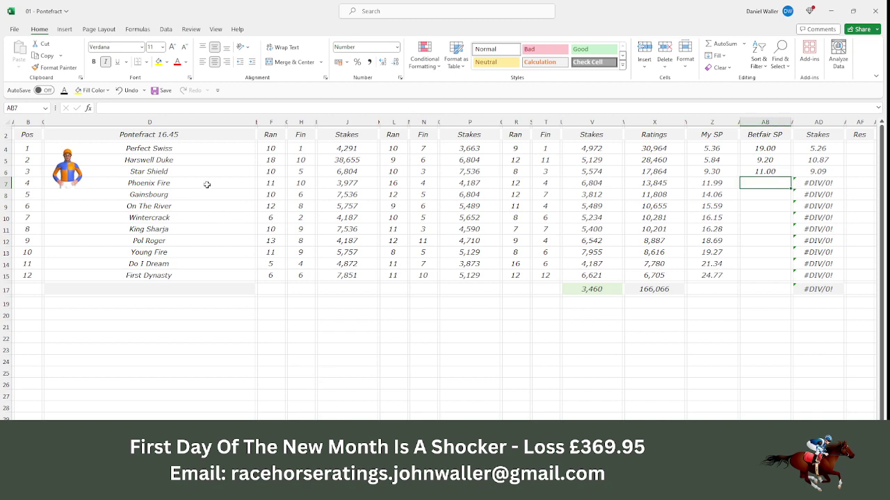
key("alt+Tab")
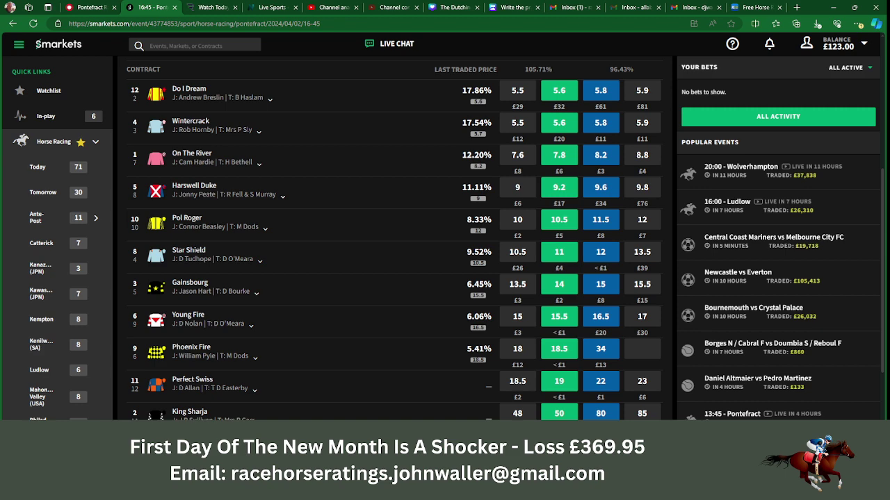
key("alt+Tab")
type("18.5")
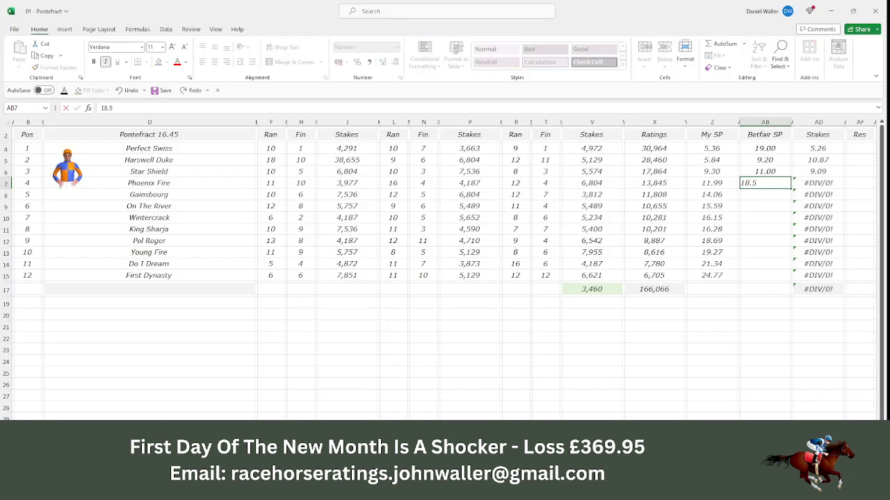
key("Tab")
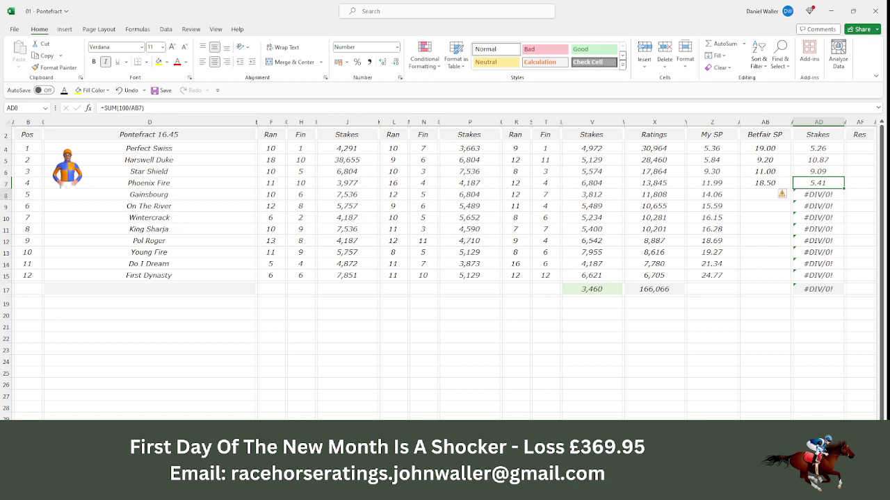
key("Return")
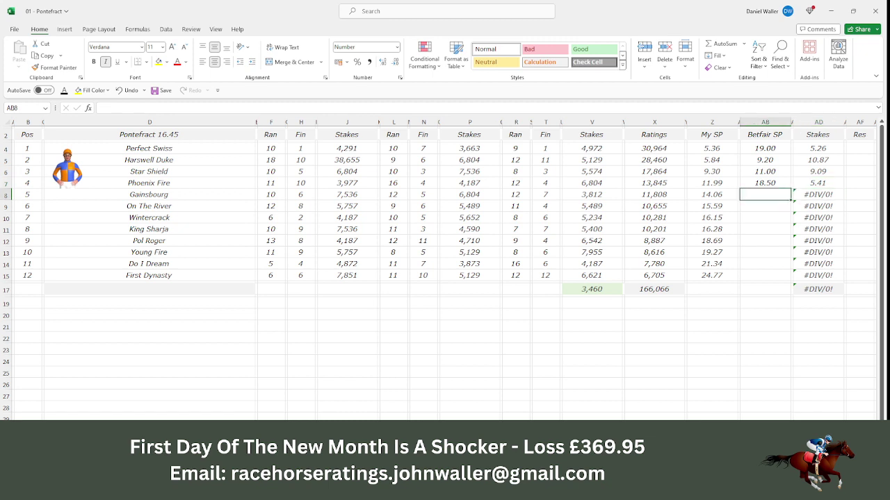
Enter Betfair SPs 14 for Gainsbourg and 7.8 for On The River, checking the AD4:AD8 stake total
key("alt+Tab")
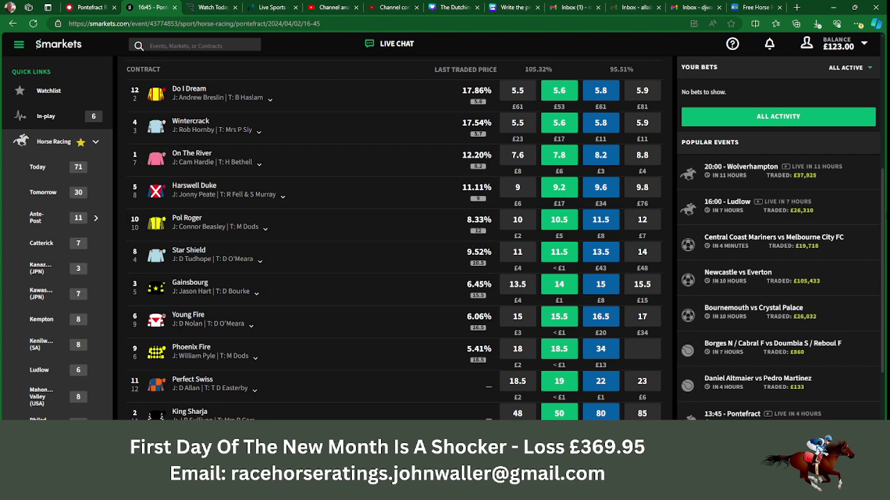
scroll(395, 236, "up", 4)
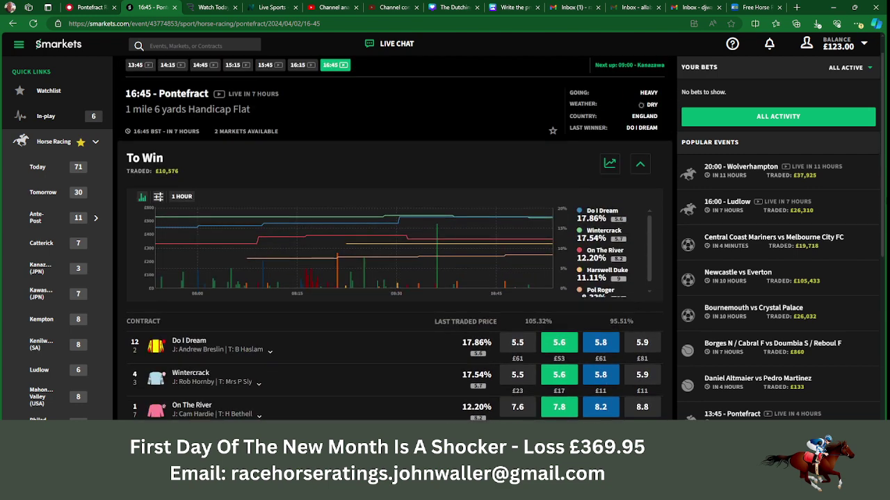
scroll(395, 236, "down", 2)
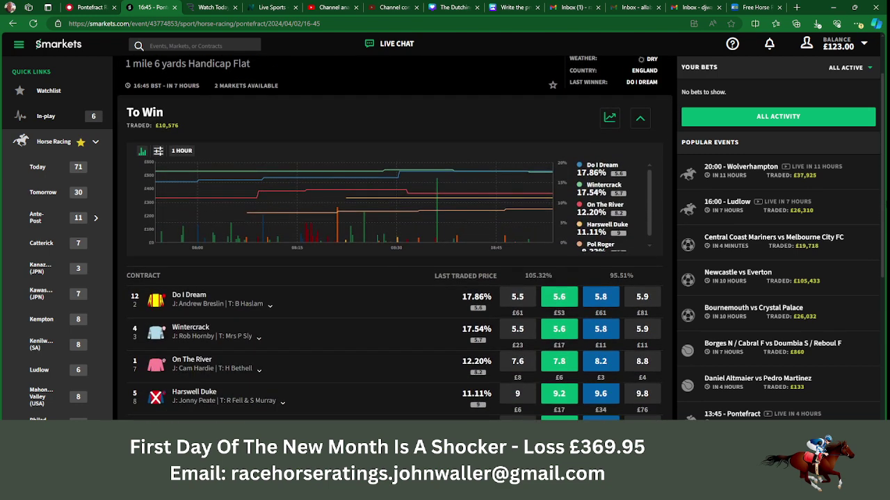
scroll(395, 236, "down", 2)
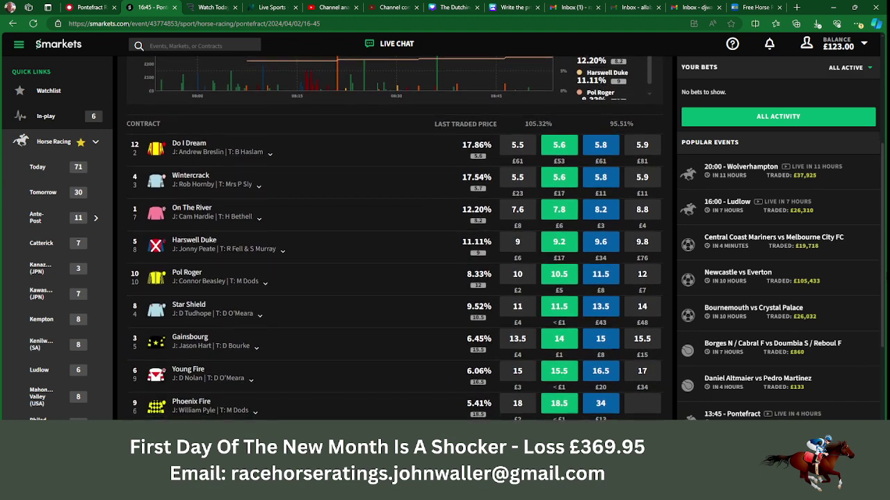
scroll(587, 256, "down", 1)
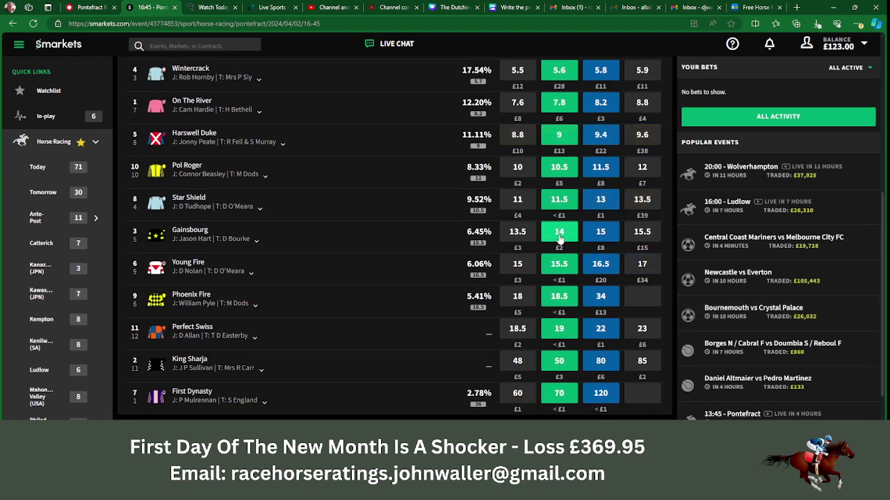
key("alt+Tab")
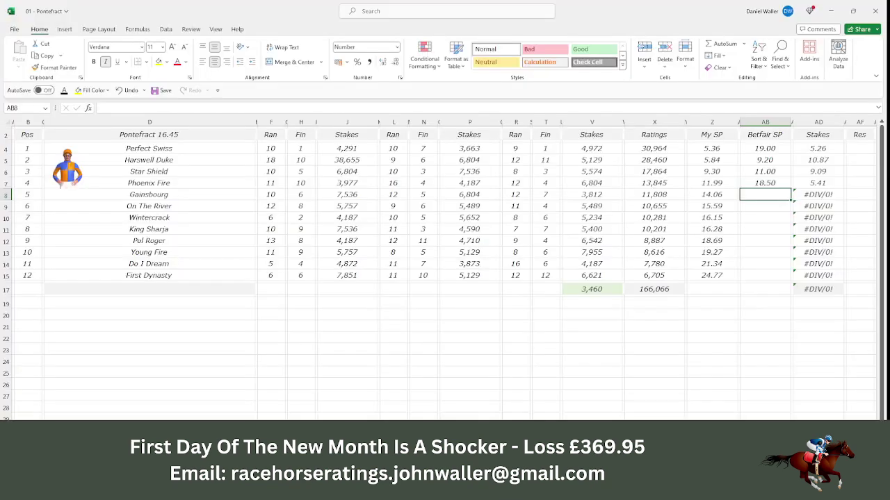
type("14")
key("Tab")
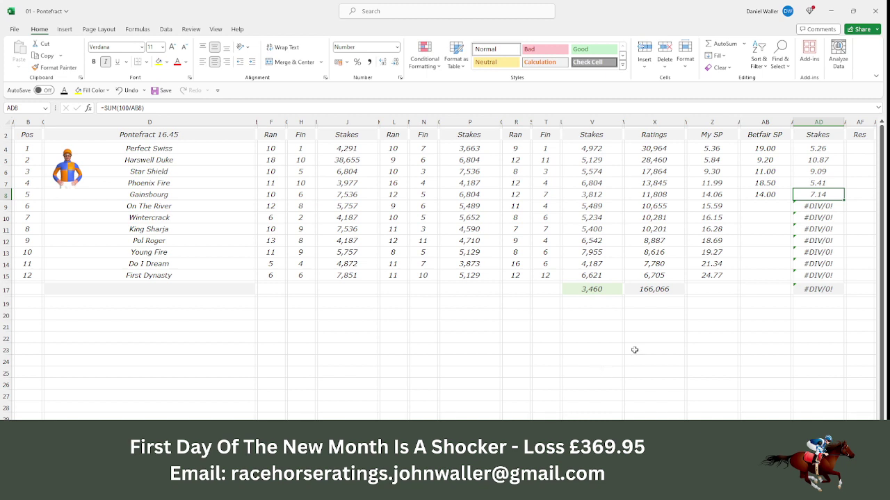
left_click_drag(819, 148, 818, 195)
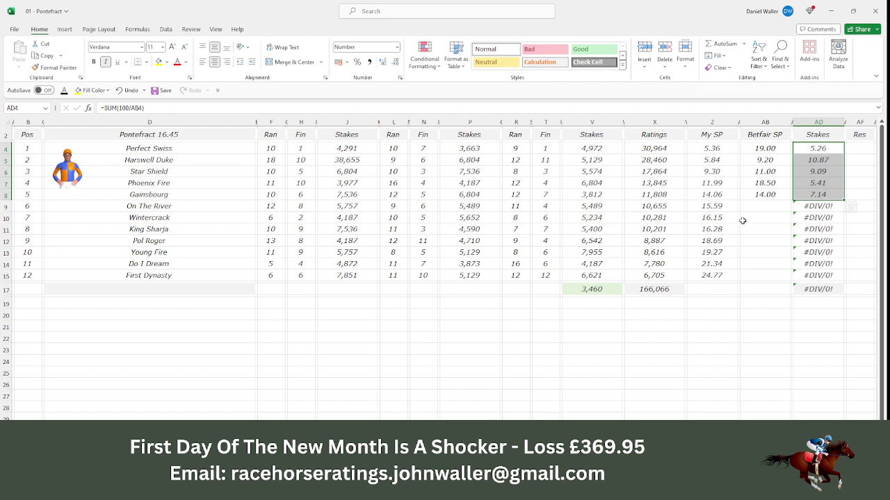
left_click(749, 205)
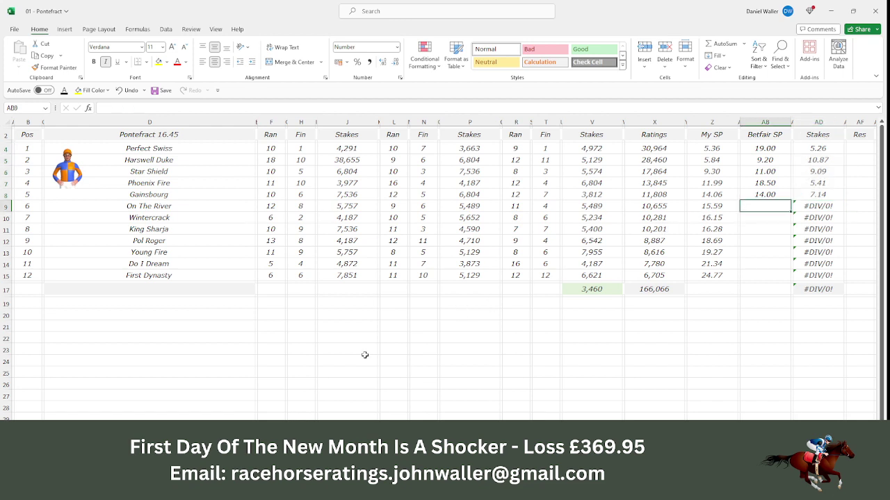
key("alt+Tab")
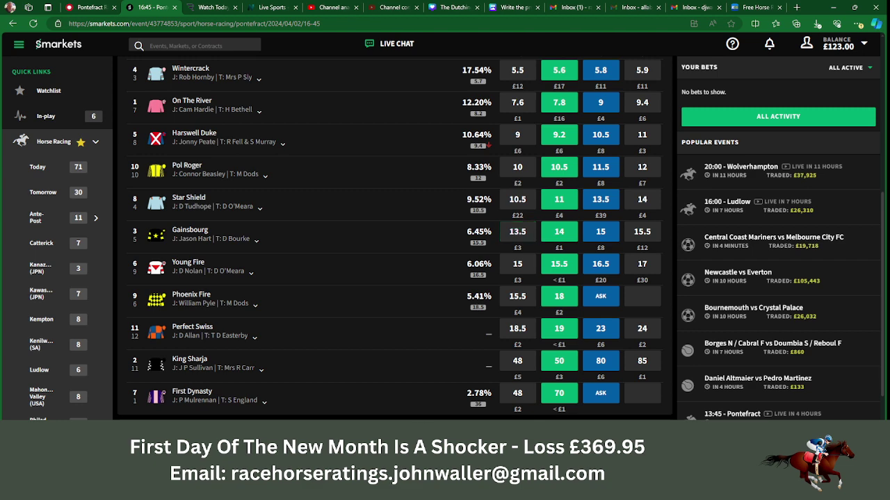
key("alt+Tab")
type("7.8")
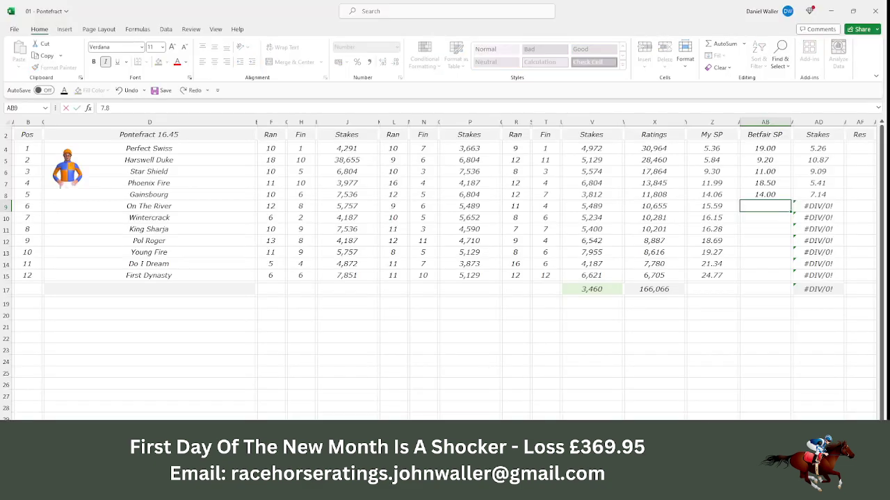
key("Tab")
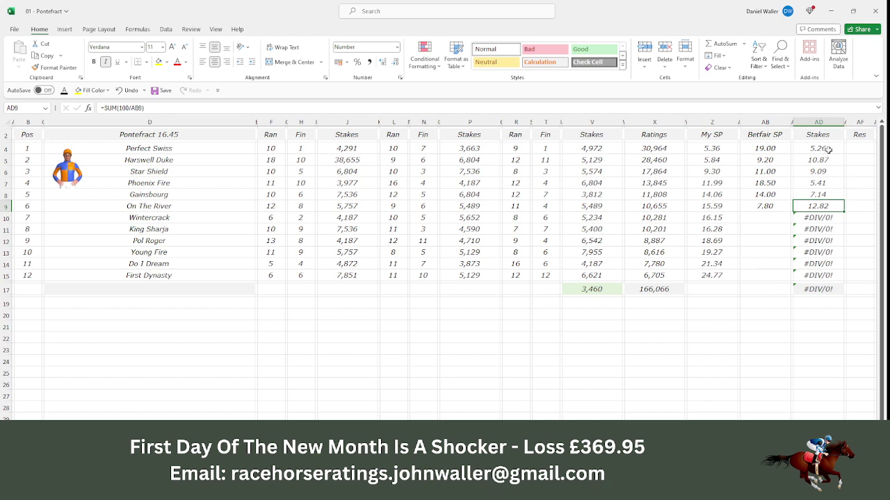
left_click_drag(829, 149, 824, 194)
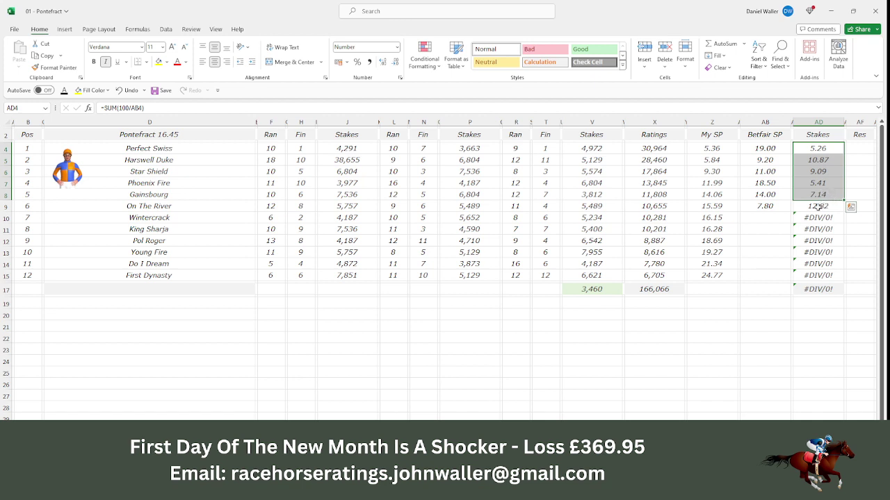
Set On The River's stake to 12.23 and clear AD10–AD15 so AD17 totals 50.00
left_click(819, 207)
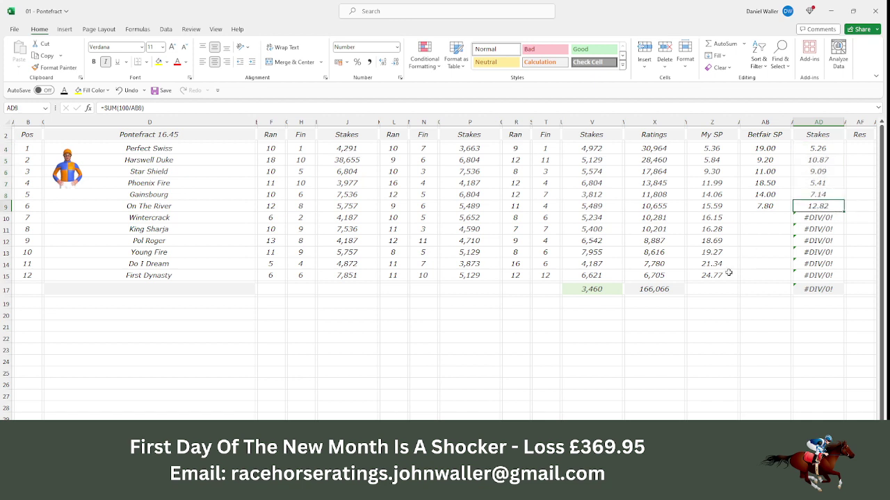
type("12.23")
key("Return")
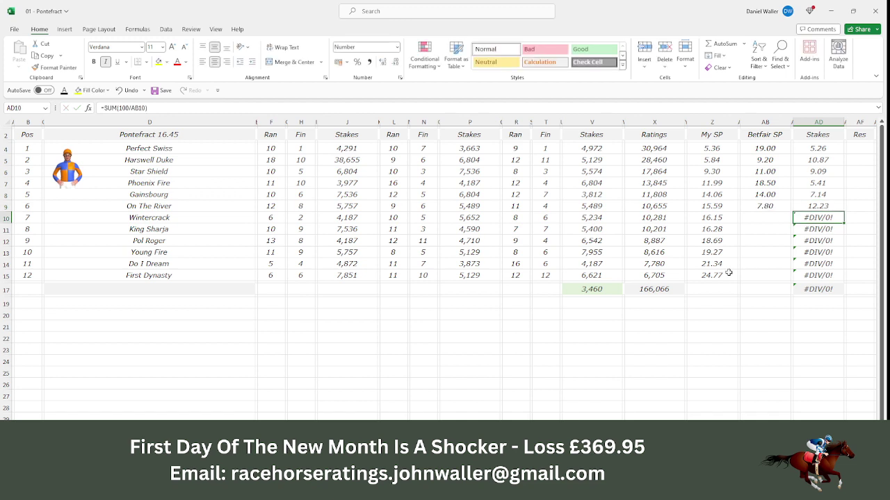
key("BackSpace")
key("Return")
key("BackSpace")
key("Return")
key("BackSpace")
key("Return")
key("BackSpace")
key("Return")
key("BackSpace")
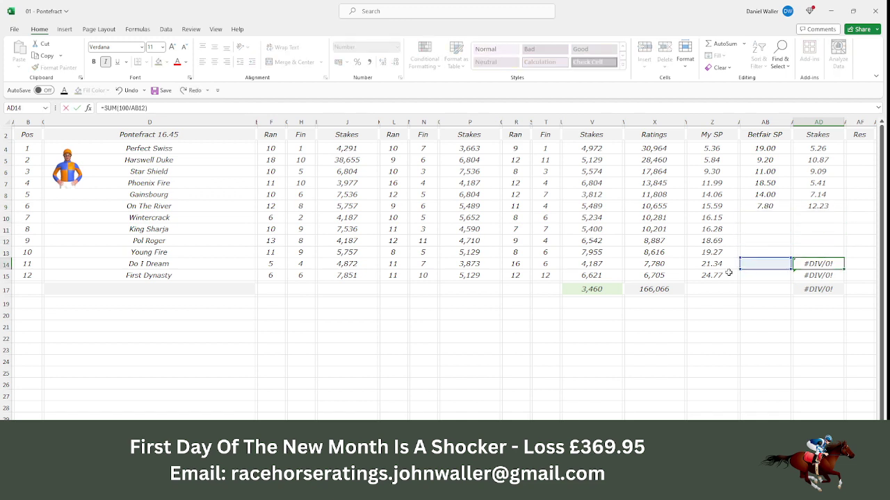
key("Return")
key("BackSpace")
key("Return")
key("Up")
key("Up")
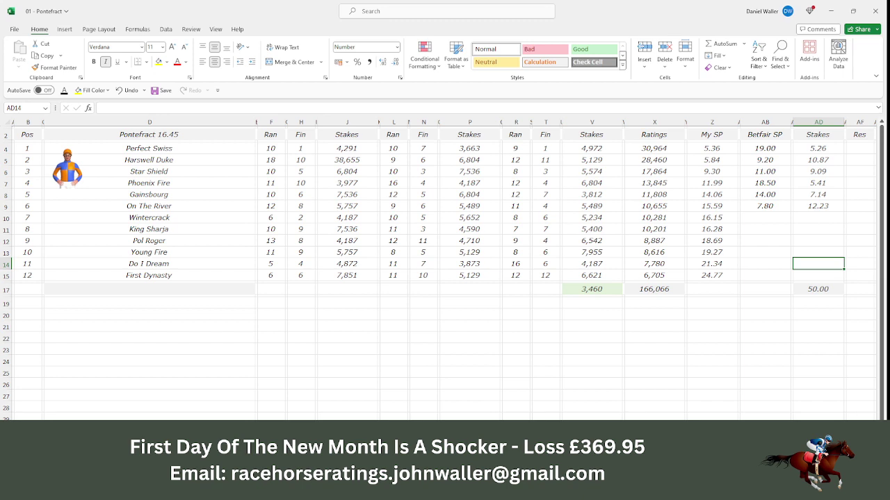
key("alt+Tab")
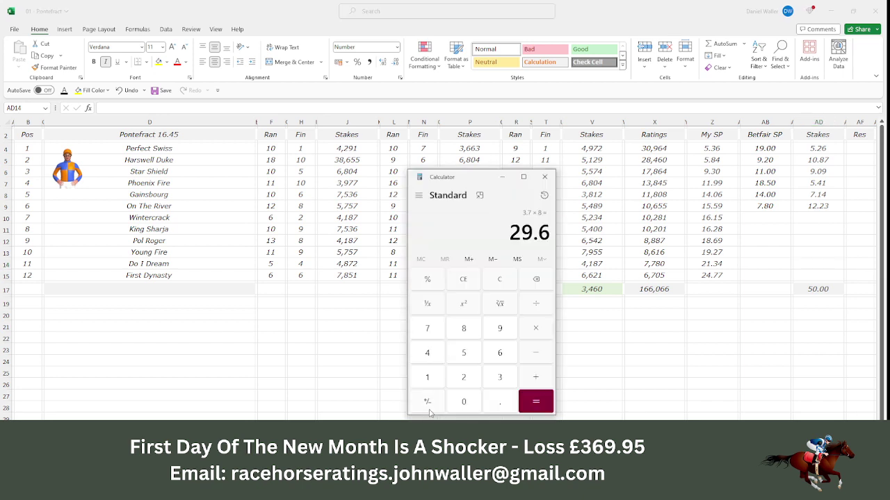
Work out On The River's return in Calculator, 12.23 × 7.8 = 95.394, then select D9 in Excel
left_click(427, 376)
left_click(464, 377)
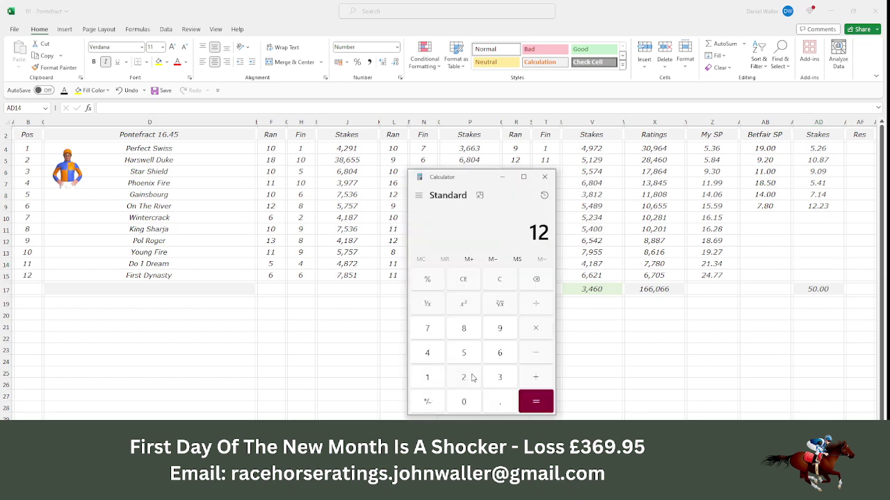
left_click(498, 397)
left_click(471, 379)
left_click(499, 378)
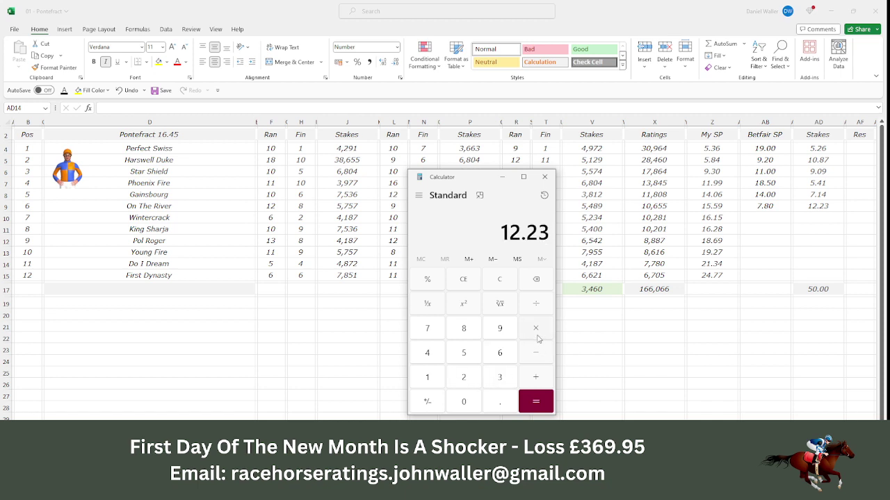
left_click(537, 336)
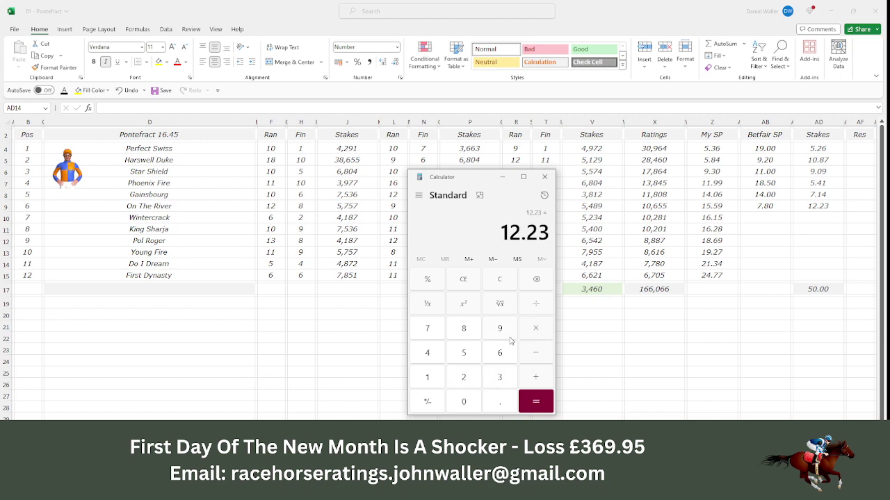
left_click(429, 330)
left_click(500, 401)
left_click(464, 328)
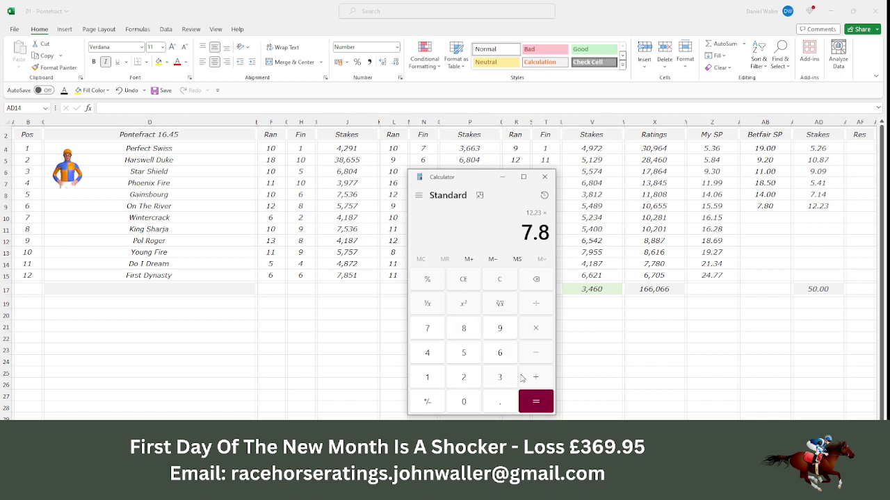
left_click(534, 401)
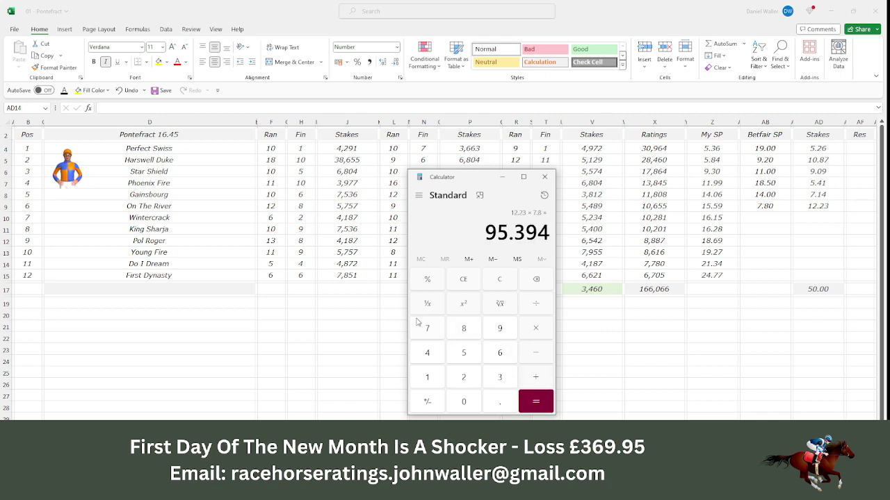
left_click(199, 206)
left_click(199, 205)
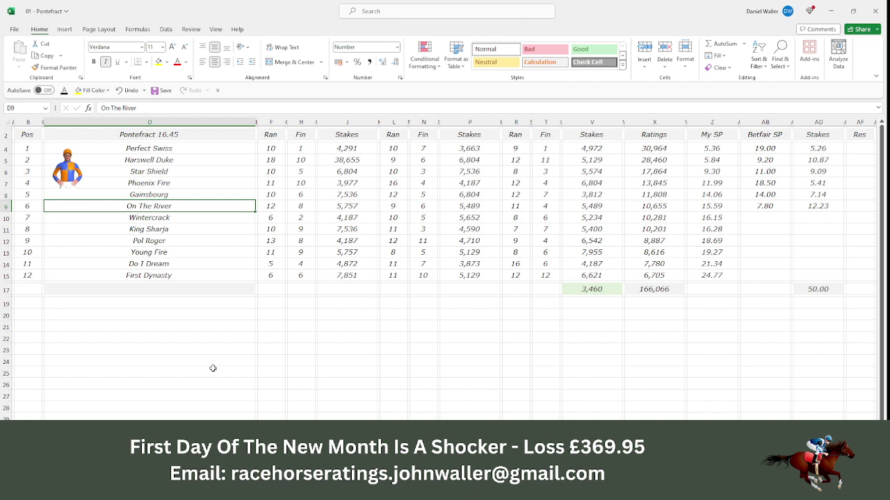
left_click(28, 135)
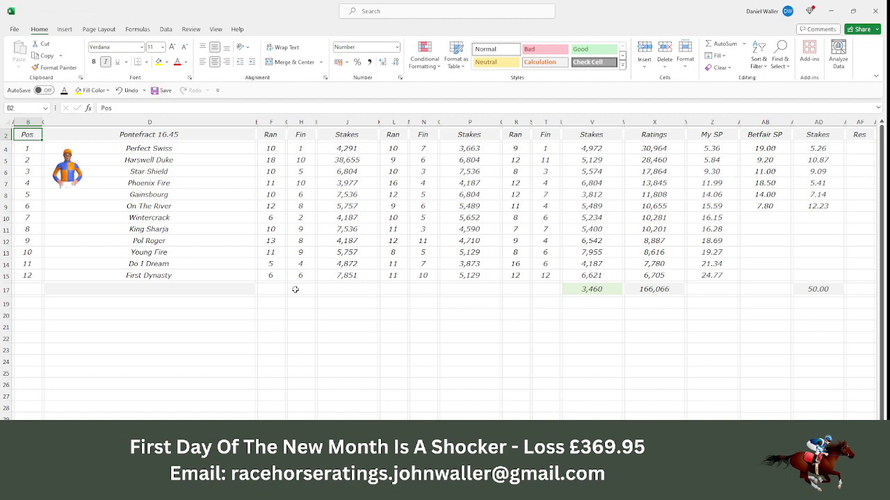
key("alt+Tab")
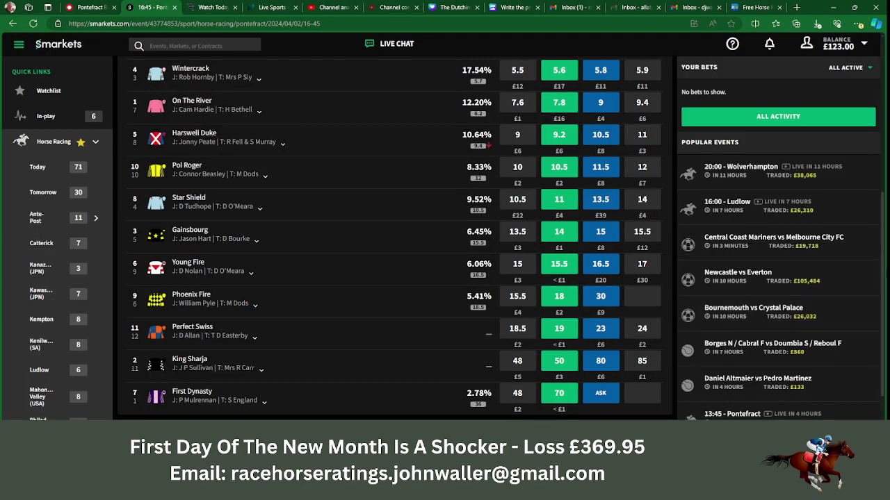
scroll(393, 236, "up", 3)
scroll(394, 236, "up", 2)
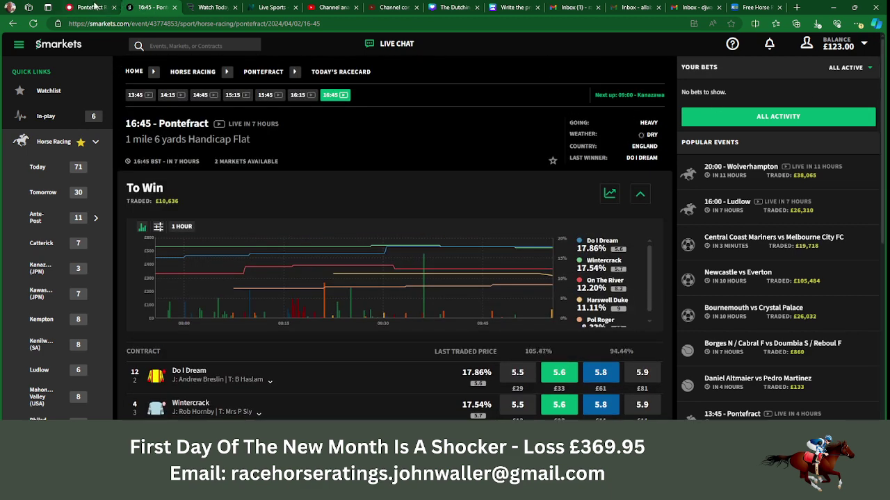
left_click(95, 7)
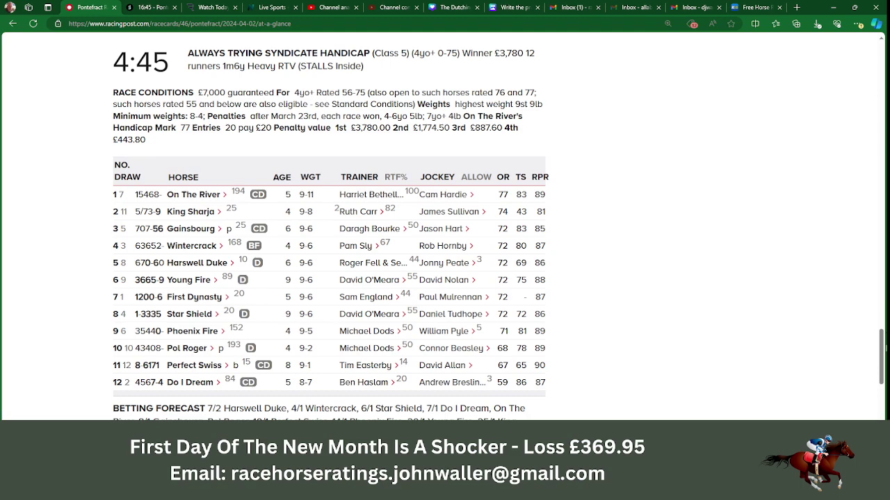
scroll(883, 357, "up", 20)
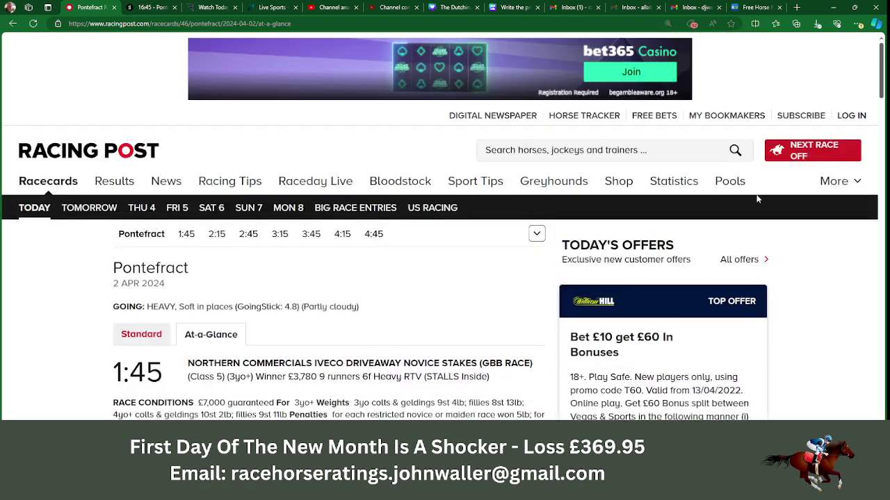
key("alt+Tab")
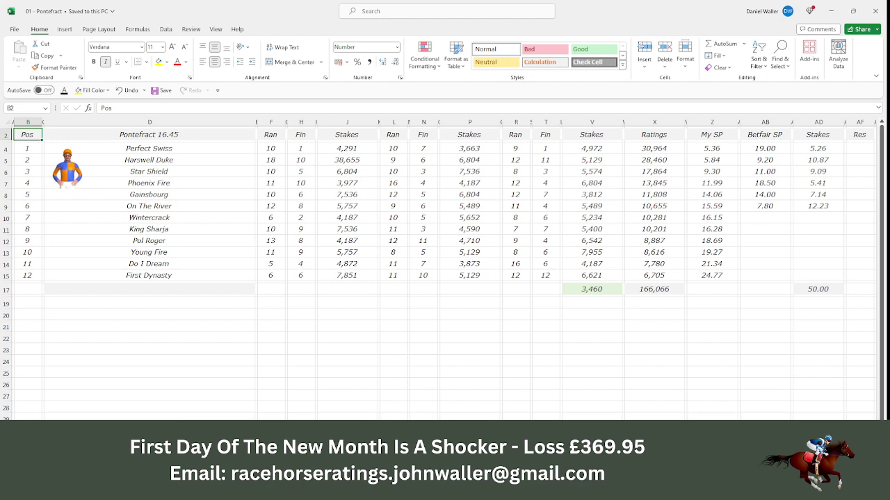
Review the 13.45, 14.15, 14.45 and 15.15 race sheets, ending on the 15.45 sheet
key("ctrl+Page_Up")
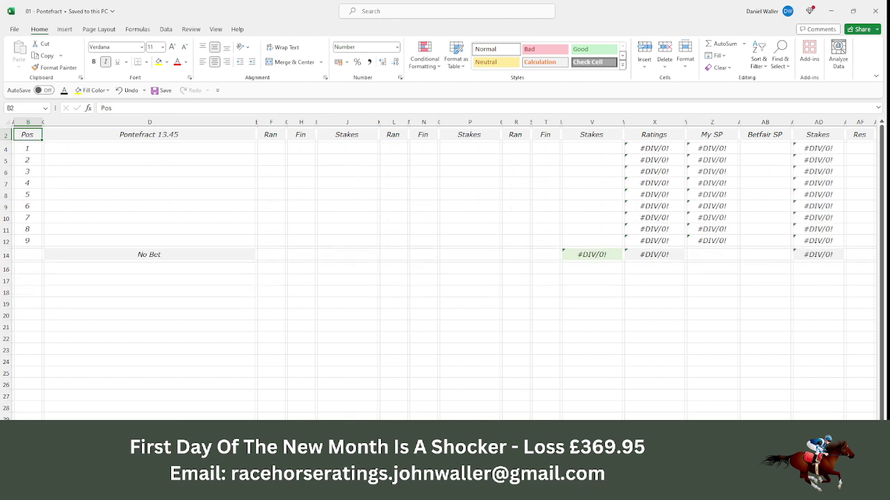
key("ctrl+Page_Down")
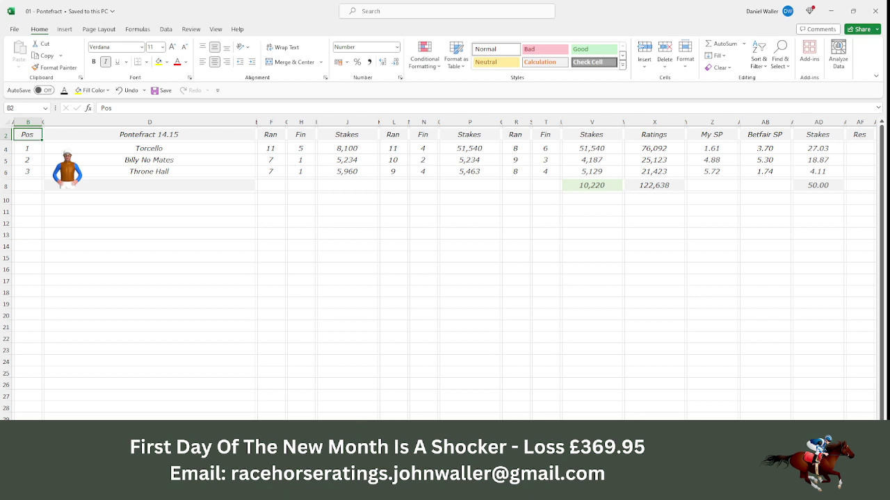
key("ctrl+Page_Down")
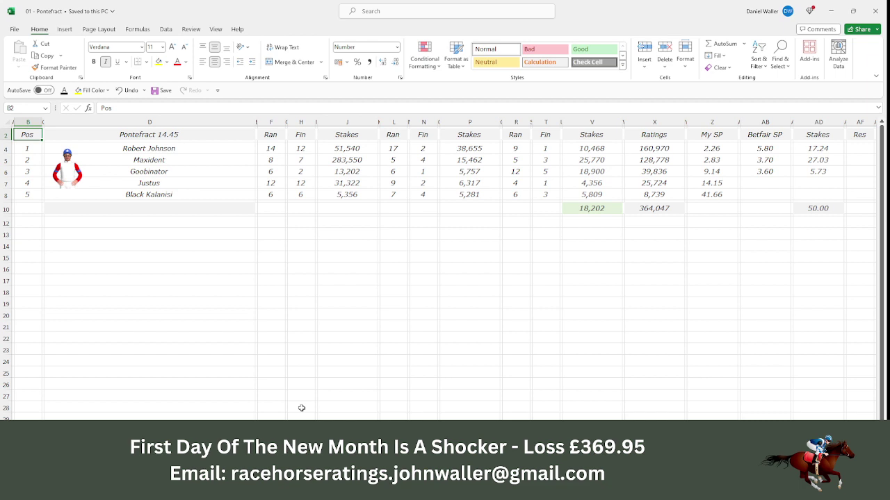
key("ctrl+Page_Down")
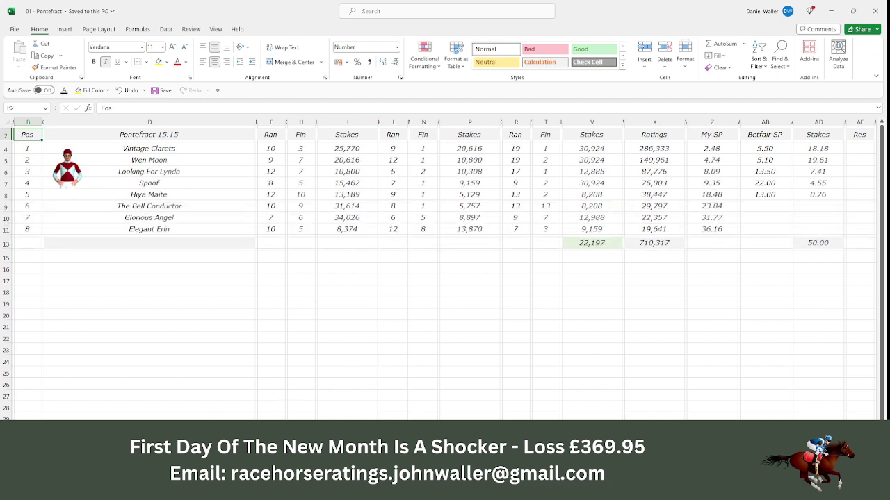
key("ctrl+Page_Up")
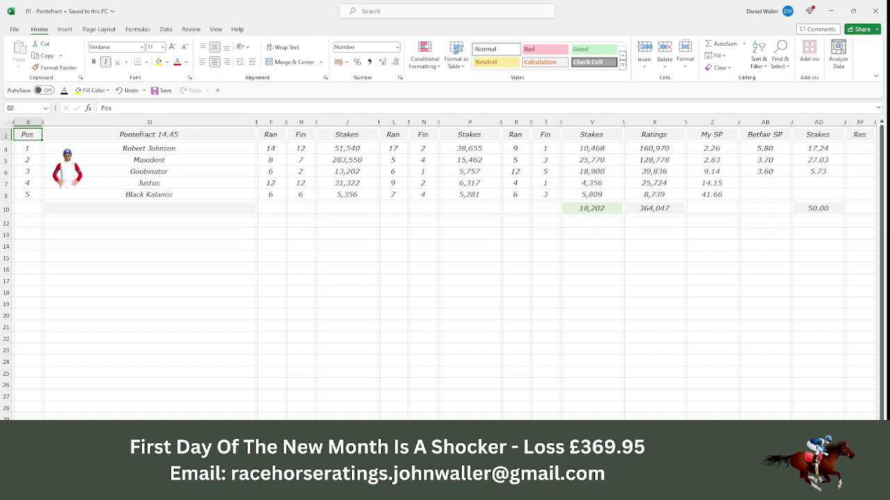
key("ctrl+Page_Down")
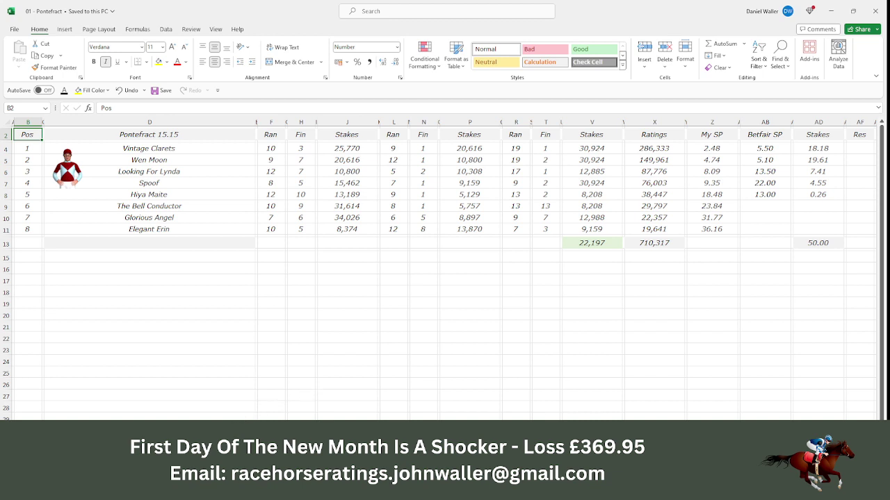
key("ctrl+Page_Down")
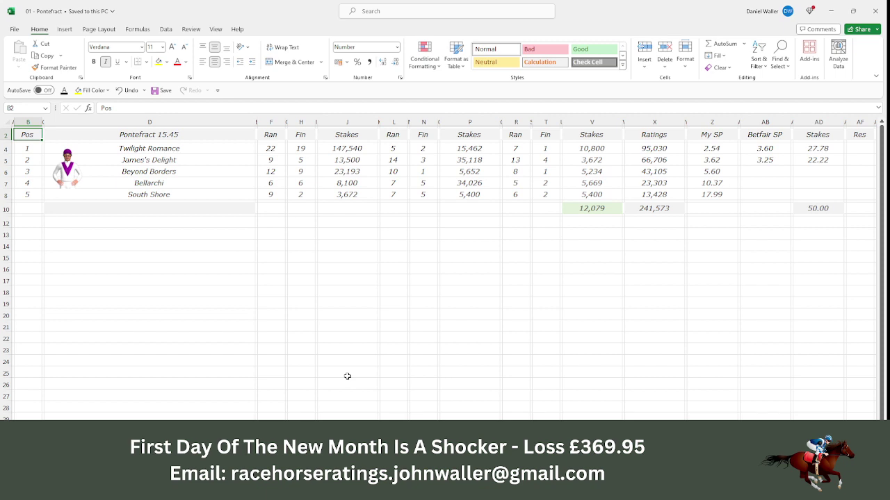
Review the 16.15 and 16.45 sheets, then save the workbook
key("ctrl+Page_Down")
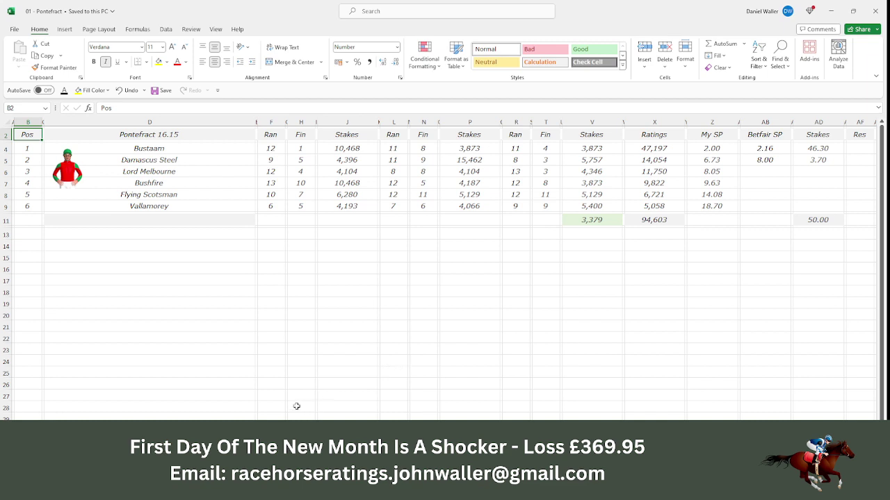
key("ctrl+Page_Down")
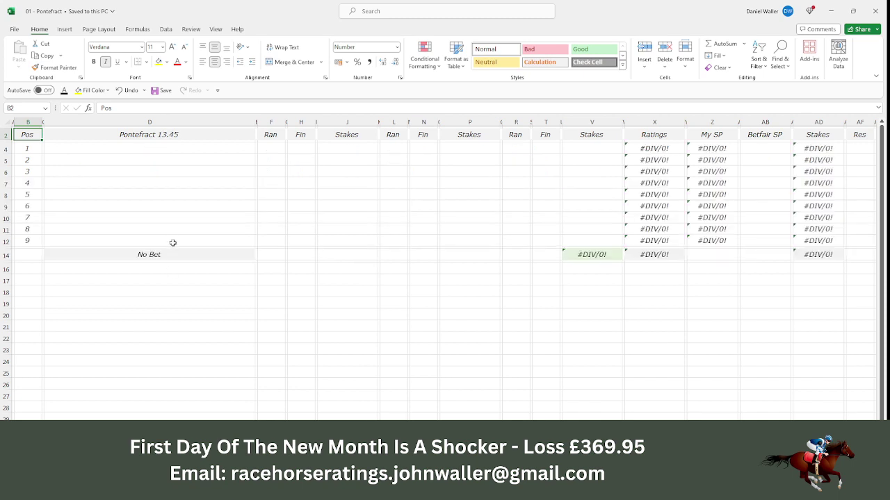
left_click(156, 91)
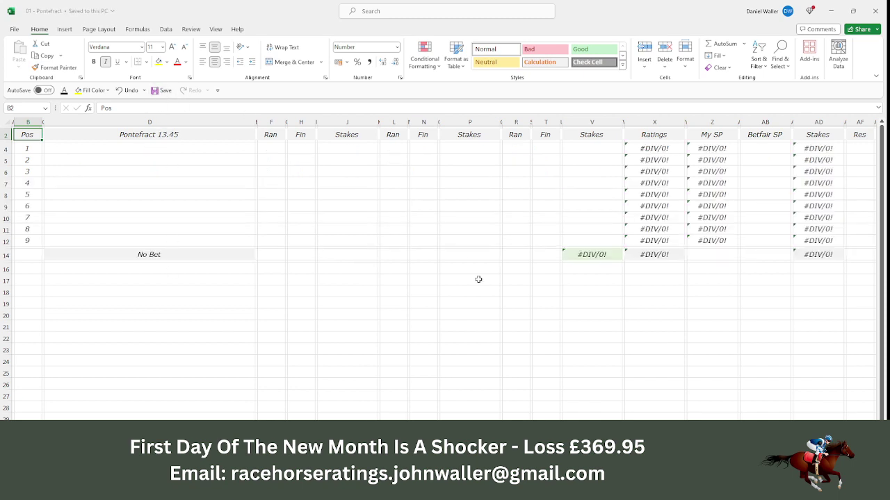